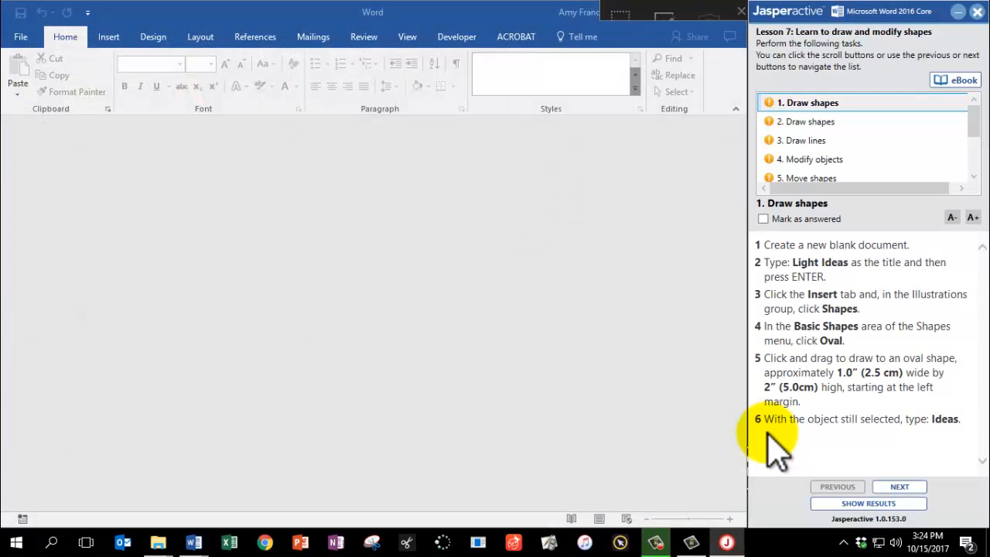
Create a new blank document and enter the title "Light Ideas" followed by a new paragraph
click(20, 37)
click(27, 100)
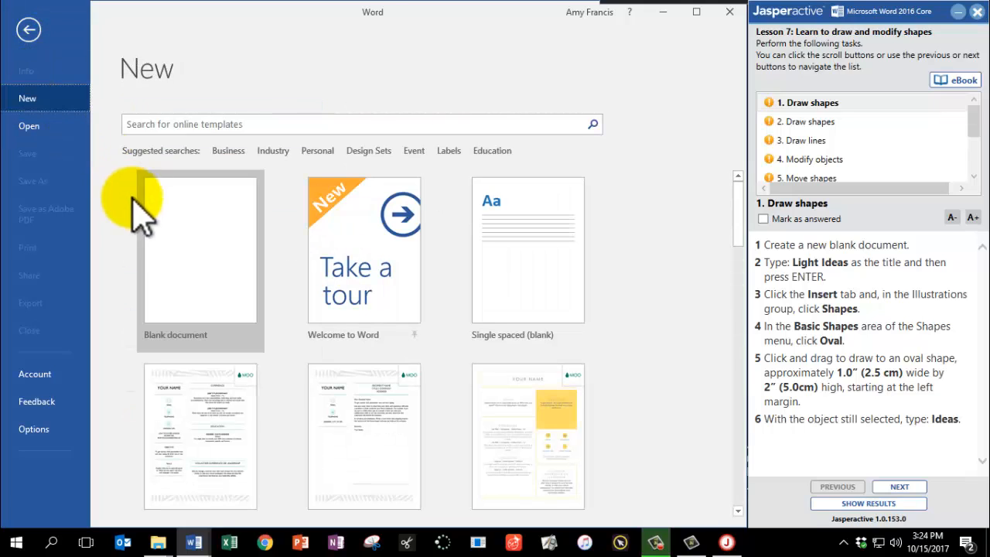
click(175, 252)
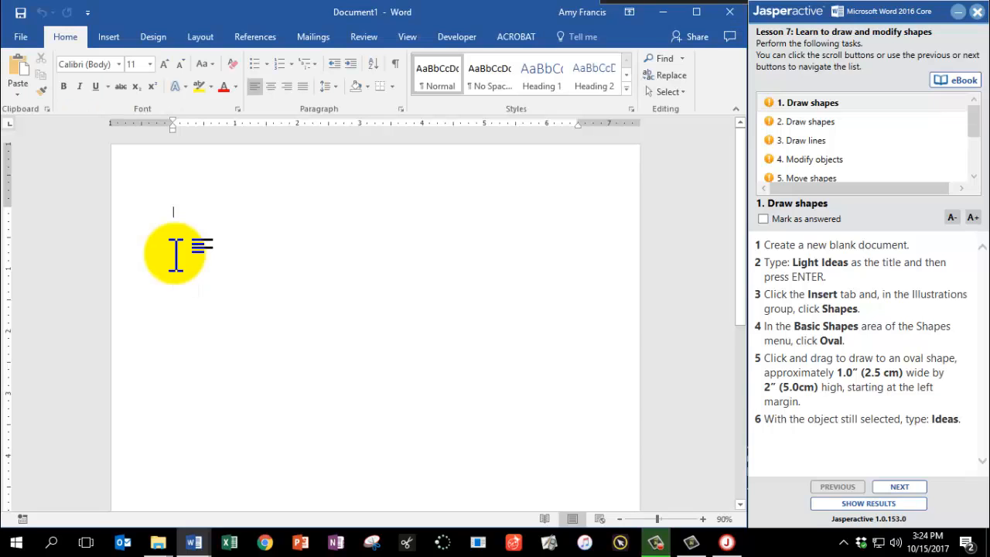
text(Light Ideas)
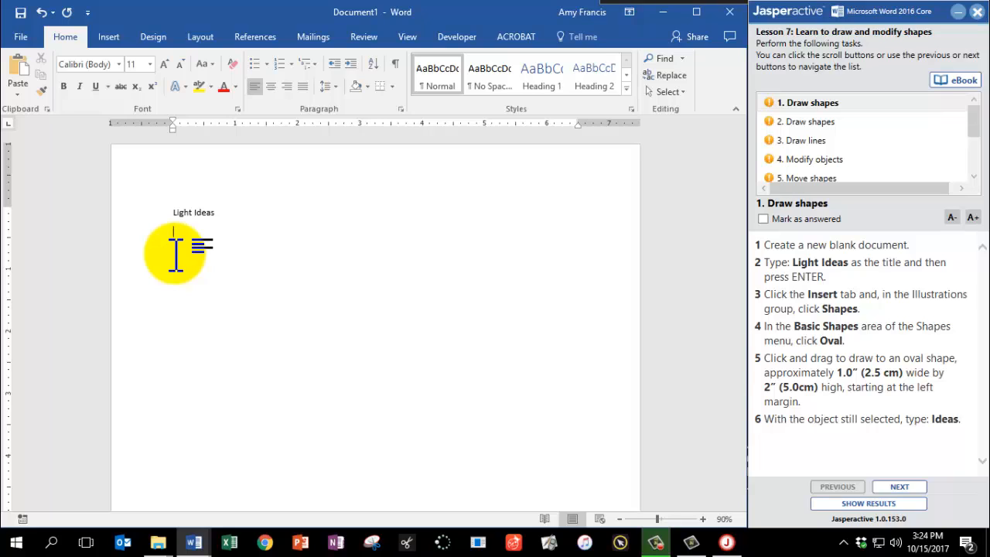
Draw an oval about 1.02" wide by 2.07" high below the title, starting at the left margin
click(116, 41)
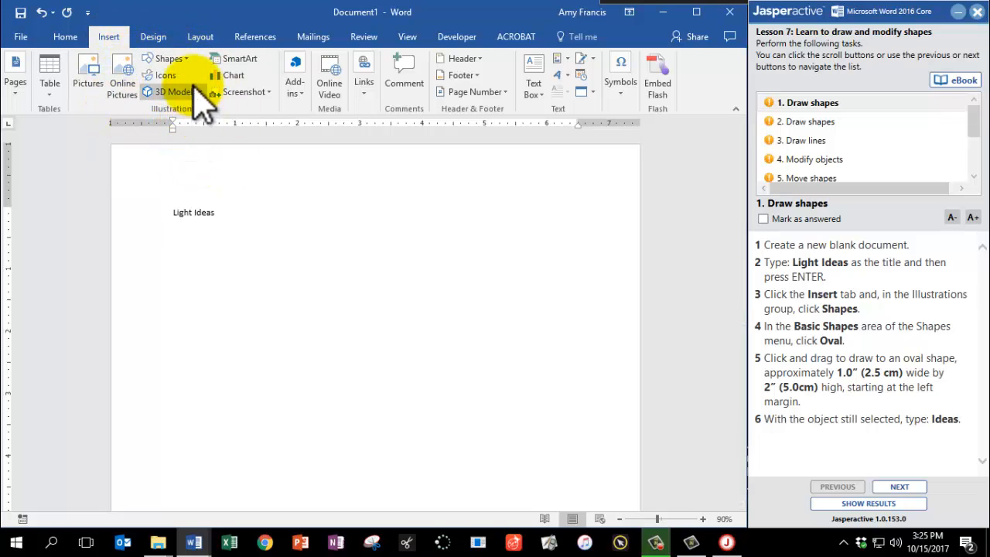
click(186, 60)
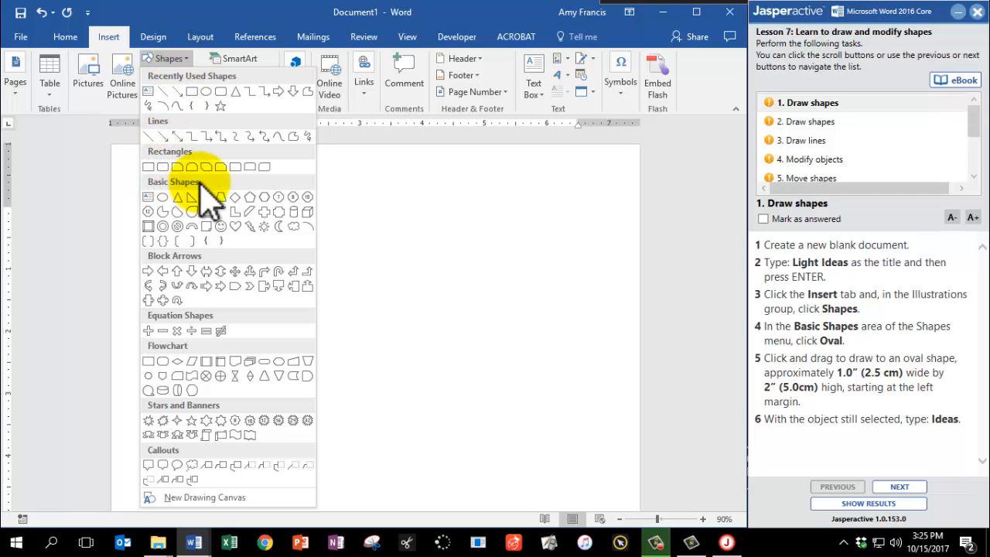
click(163, 197)
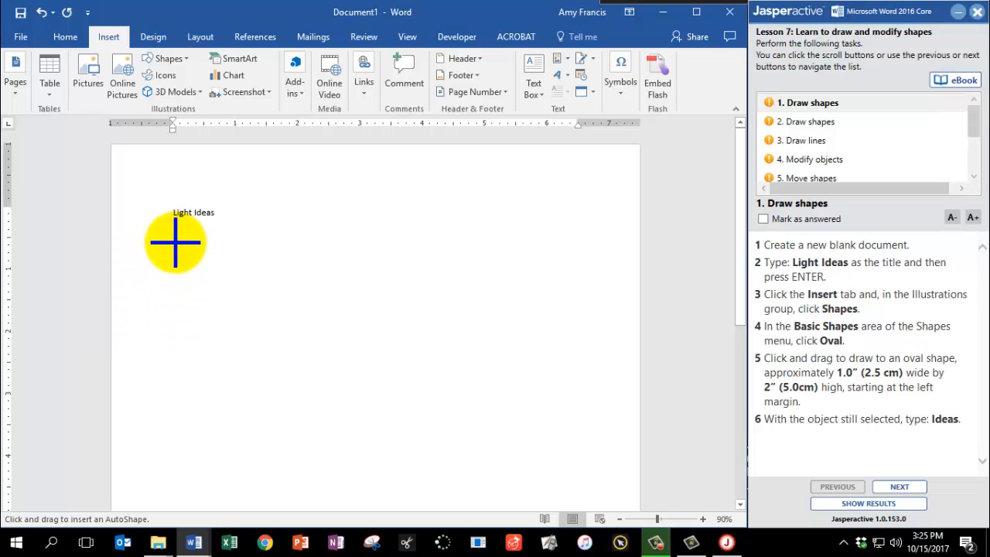
drag(176, 242, 225, 246)
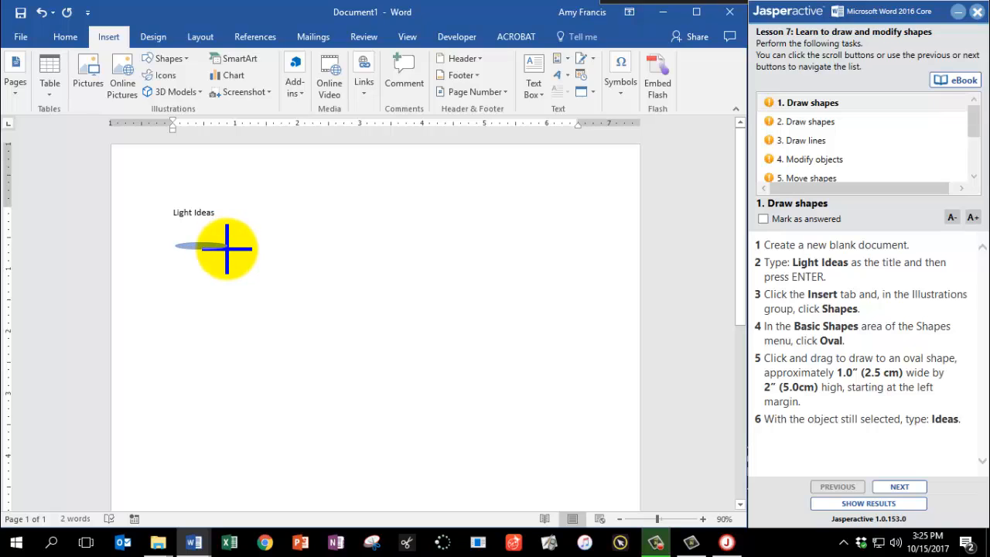
drag(226, 248, 239, 371)
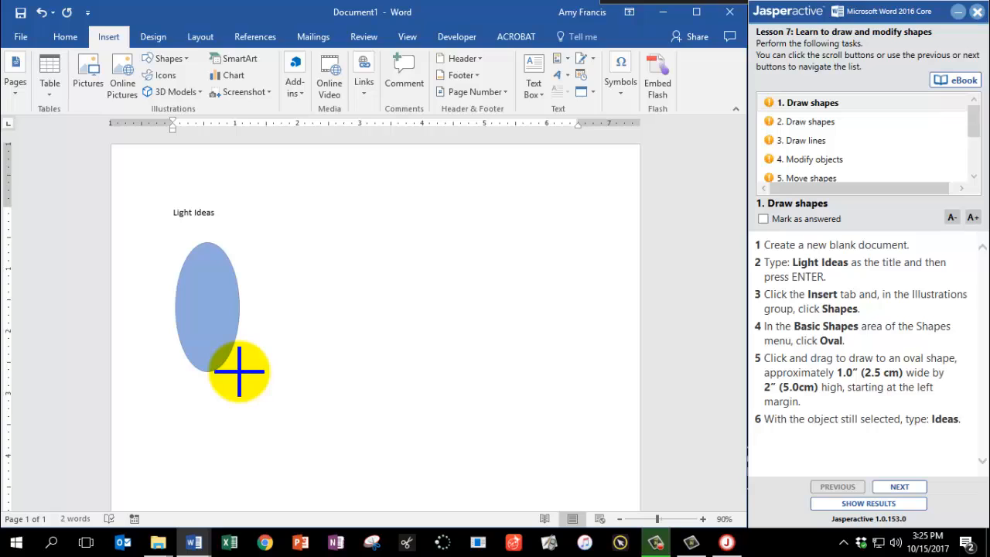
drag(239, 371, 239, 371)
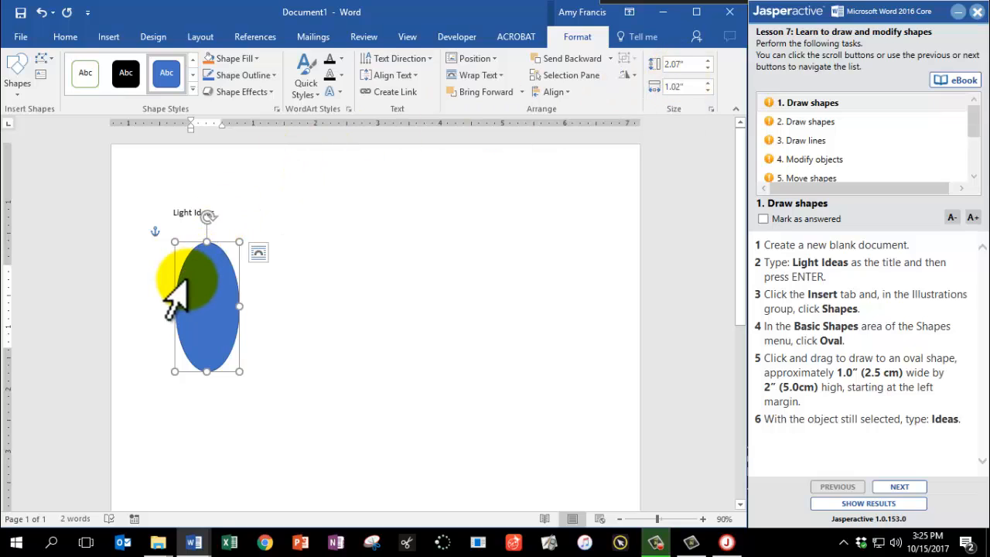
Label the oval "Ideas", then mark task 1 as answered and advance to task 2
text(Ideas)
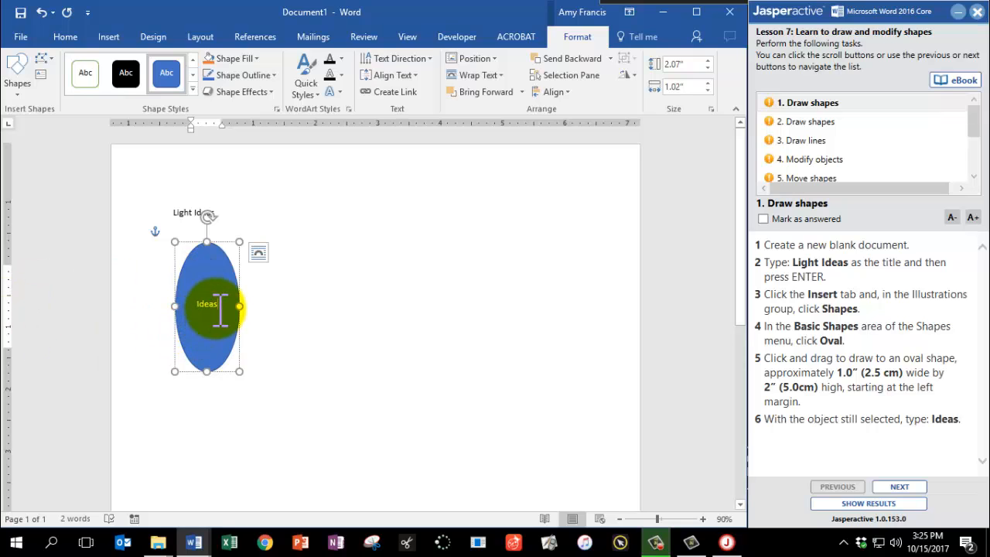
click(763, 219)
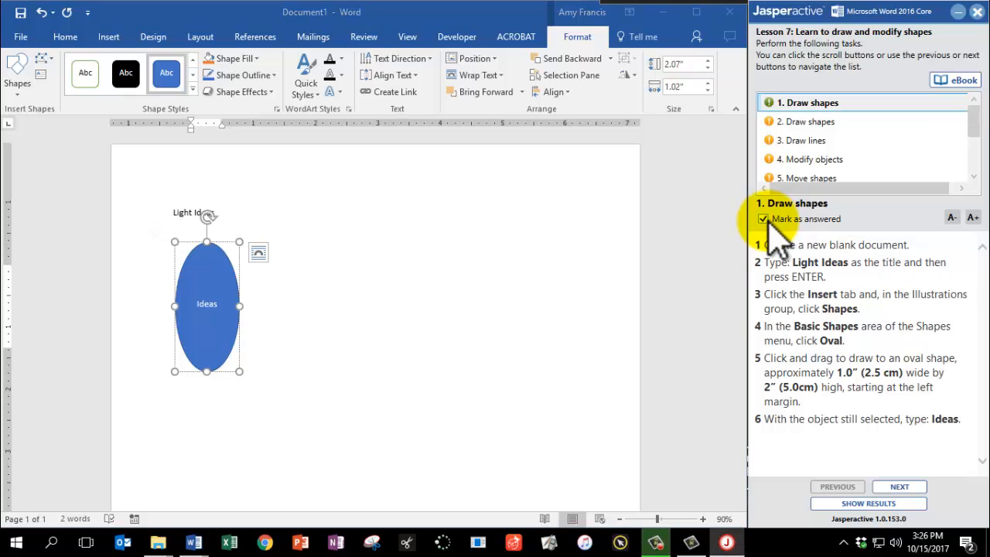
click(899, 487)
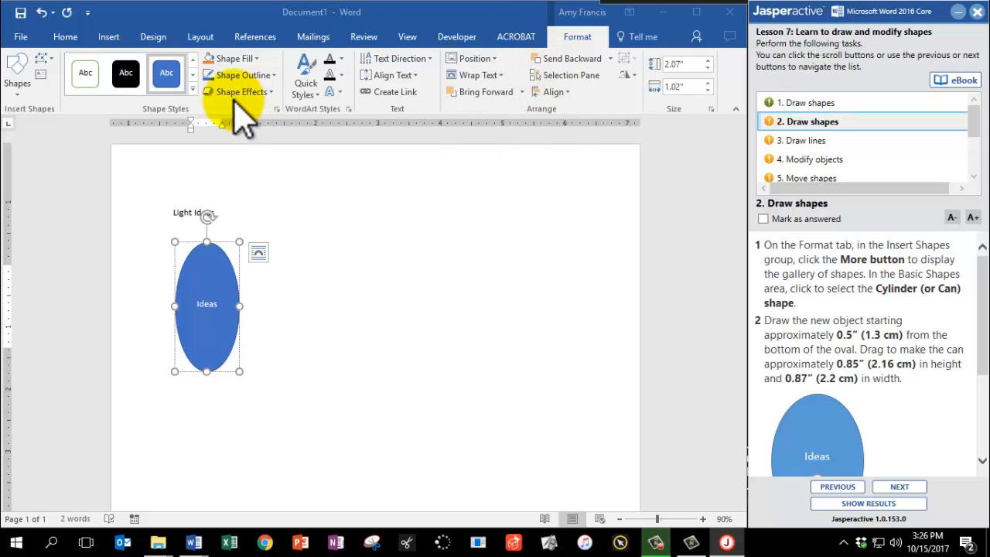
Draw a can shape over the oval's lower end and resize it to about 0.86" high by 0.87" wide
click(576, 40)
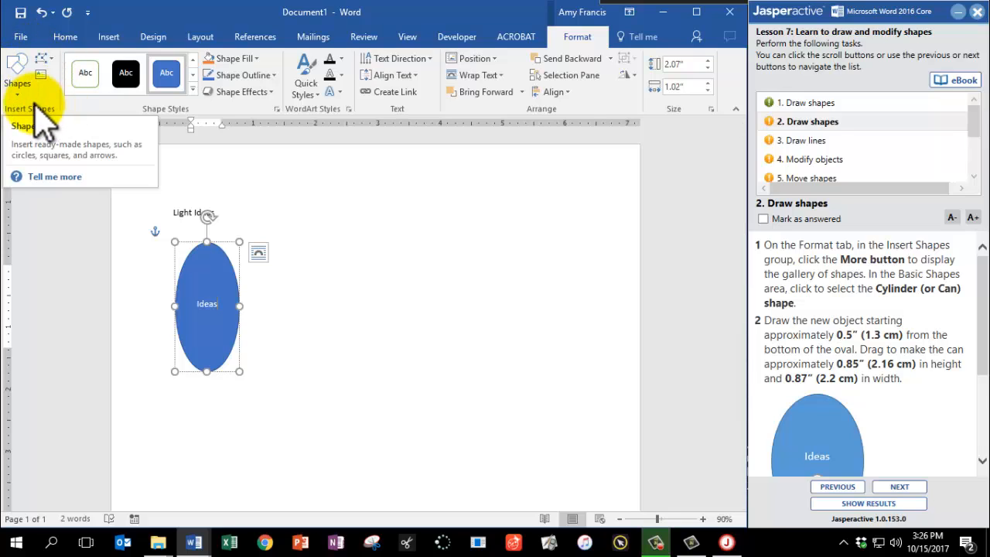
click(17, 78)
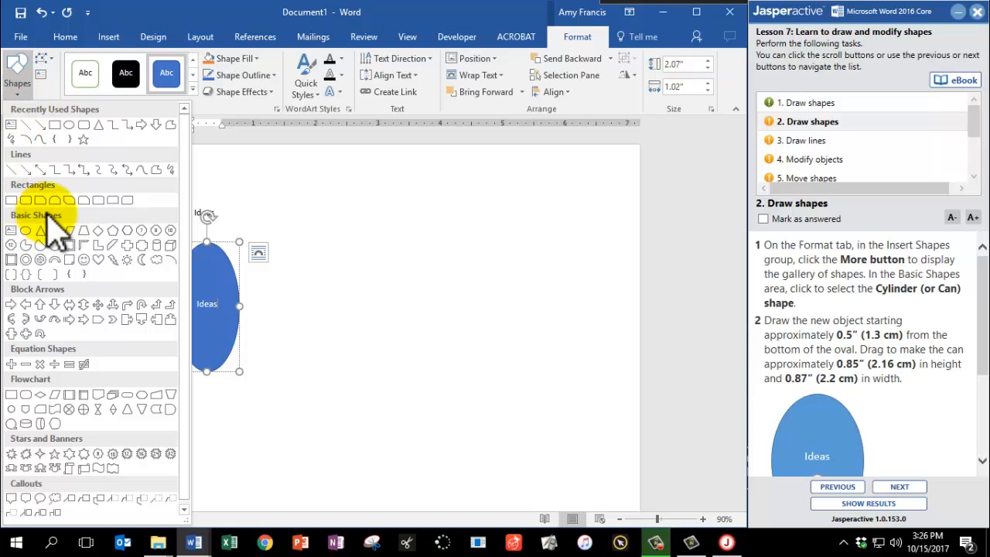
click(157, 246)
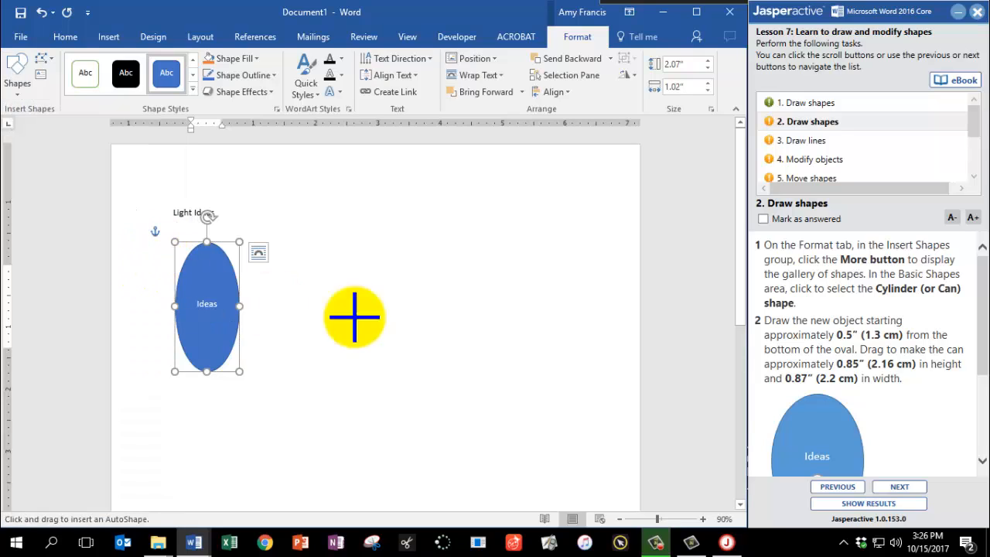
scroll(879, 386, down, 2)
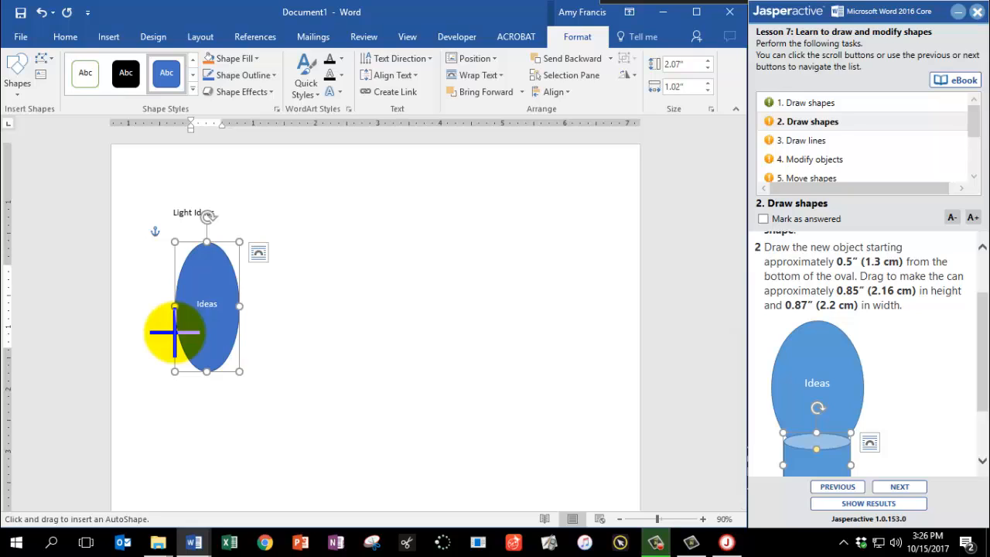
drag(174, 332, 231, 339)
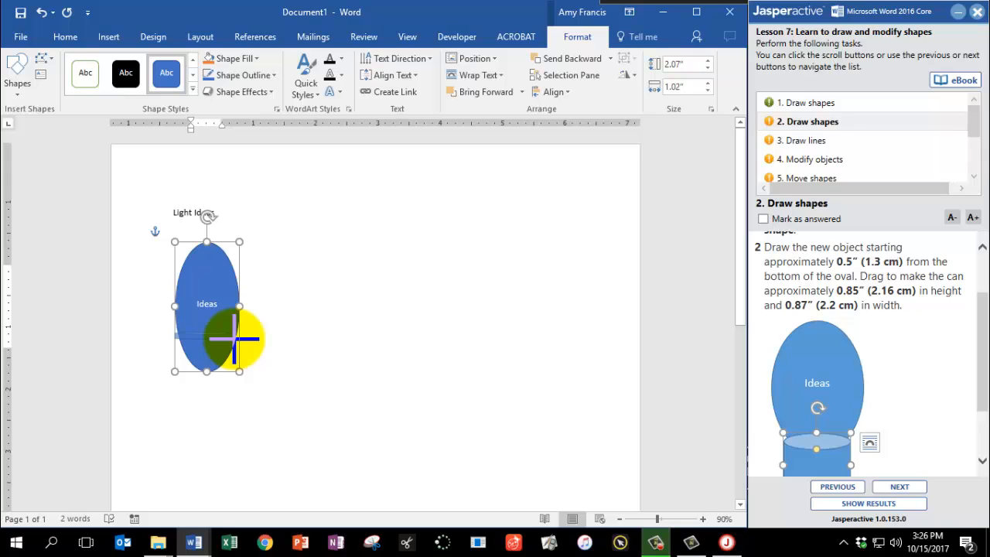
drag(233, 338, 239, 390)
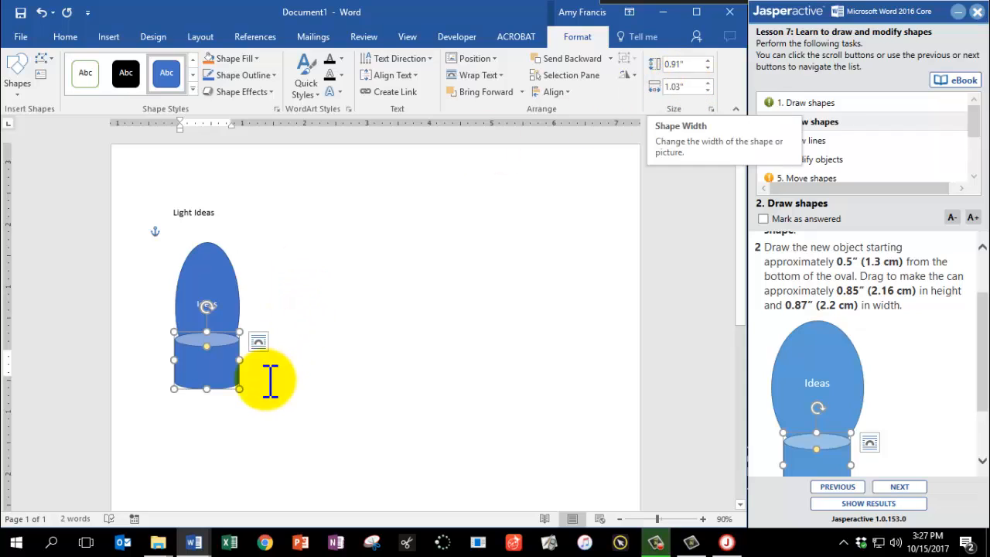
drag(240, 388, 228, 385)
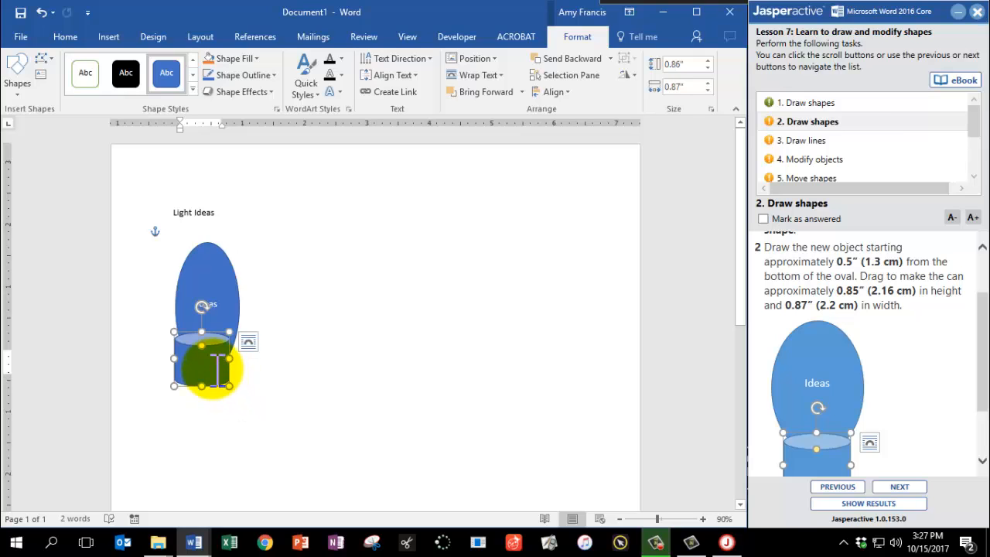
Move the can down and centre it under the oval so that its upper edges meet the oval's sides
scroll(882, 418, down, 2)
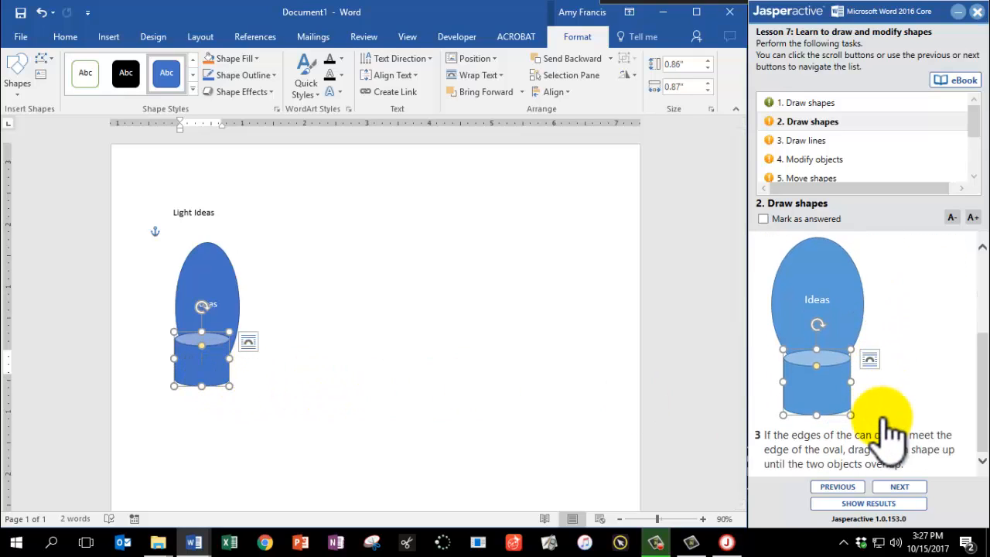
drag(219, 331, 221, 336)
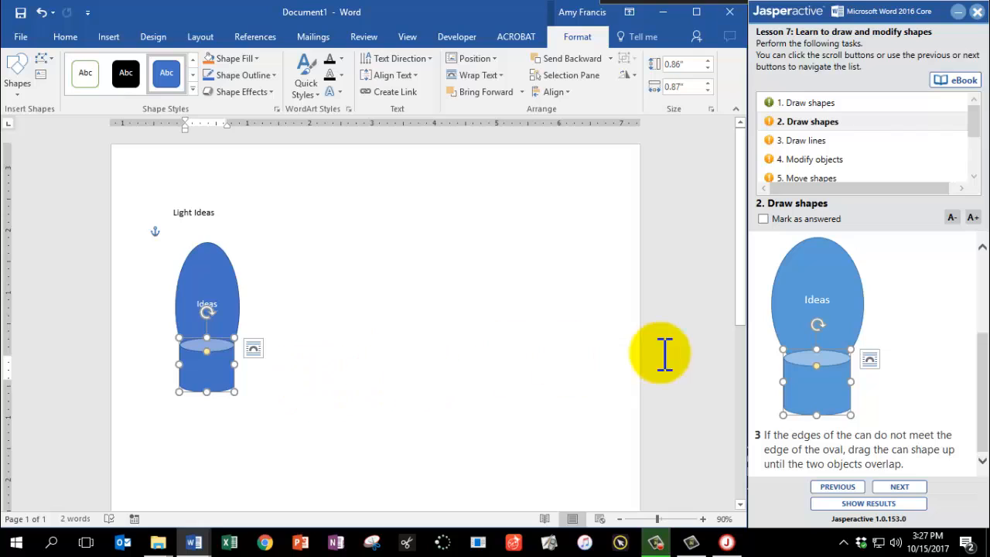
click(300, 346)
click(229, 345)
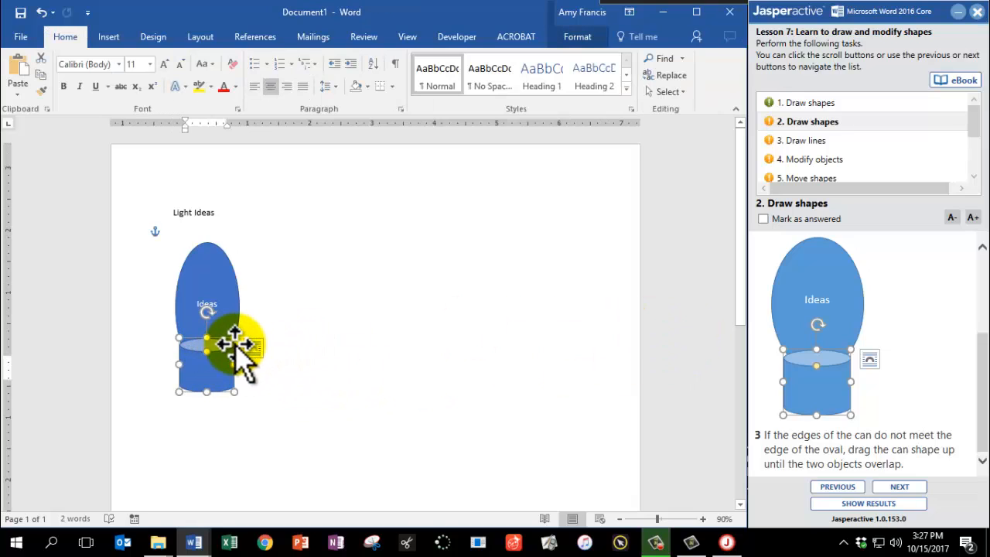
drag(230, 345, 231, 353)
click(334, 353)
click(232, 359)
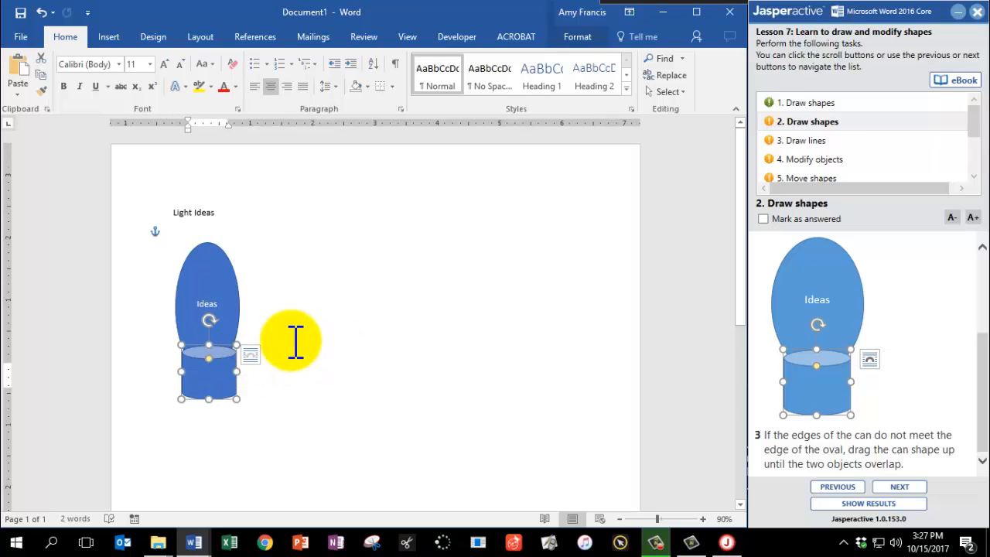
key(Left)
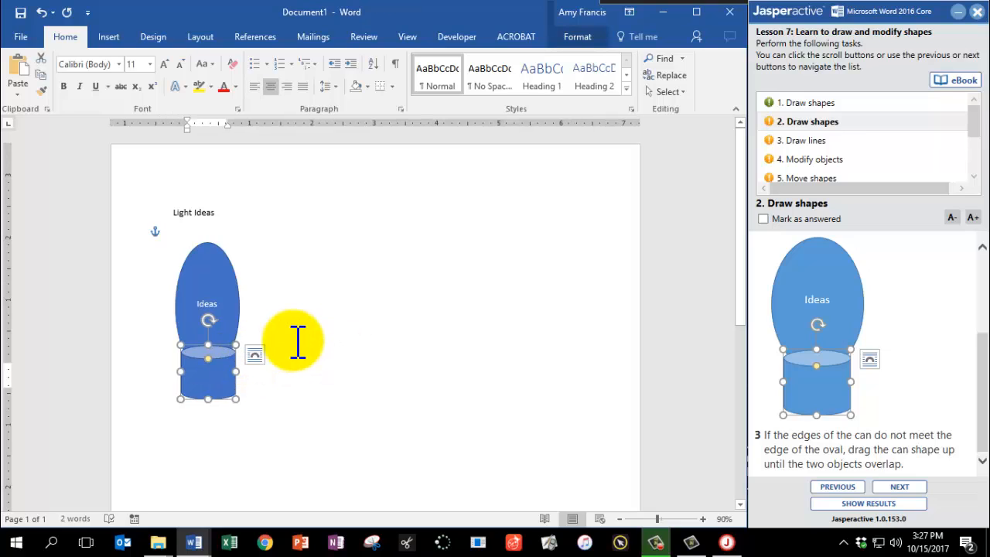
click(298, 340)
Mark task 2 as answered and advance to the instructions for task 3, Draw lines
click(808, 218)
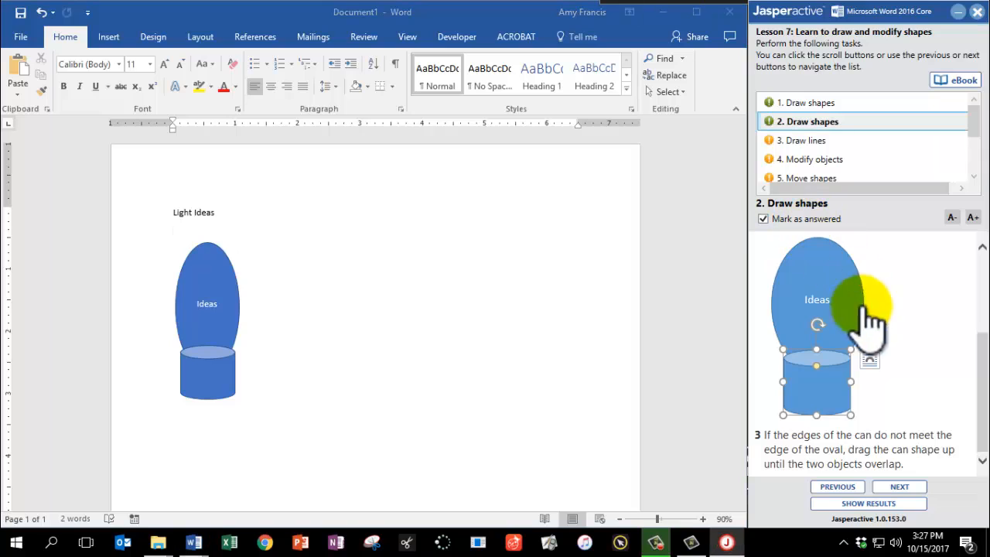
click(903, 487)
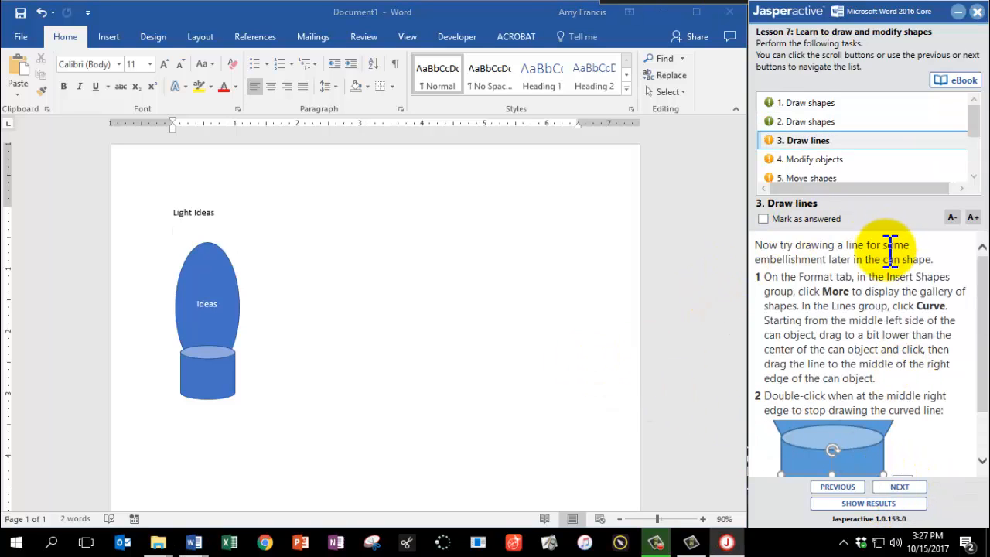
scroll(866, 247, down, 1)
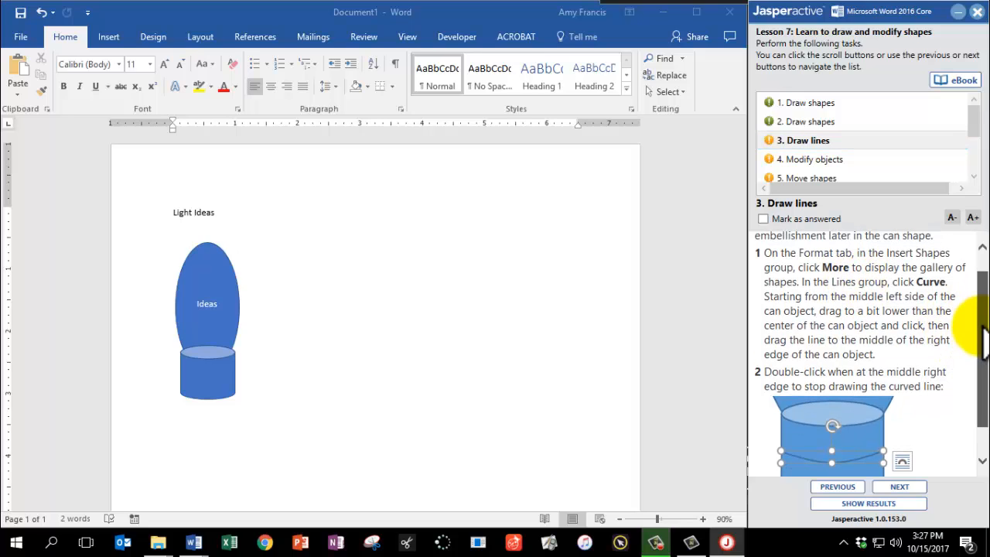
drag(983, 328, 983, 335)
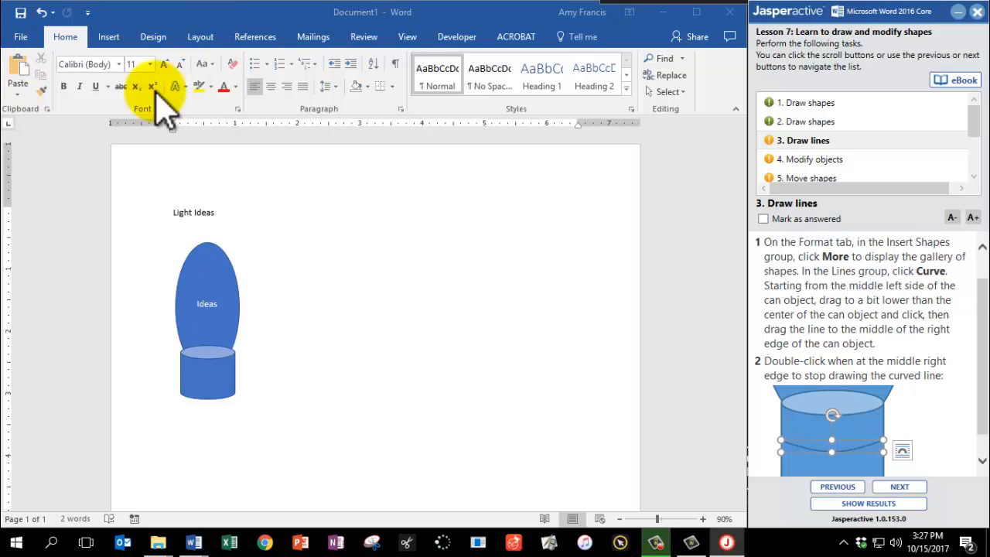
Draw a Curve line about 0.9" wide and 0.15" high across the can, from its middle left edge dipping below centre to its middle right edge
click(223, 360)
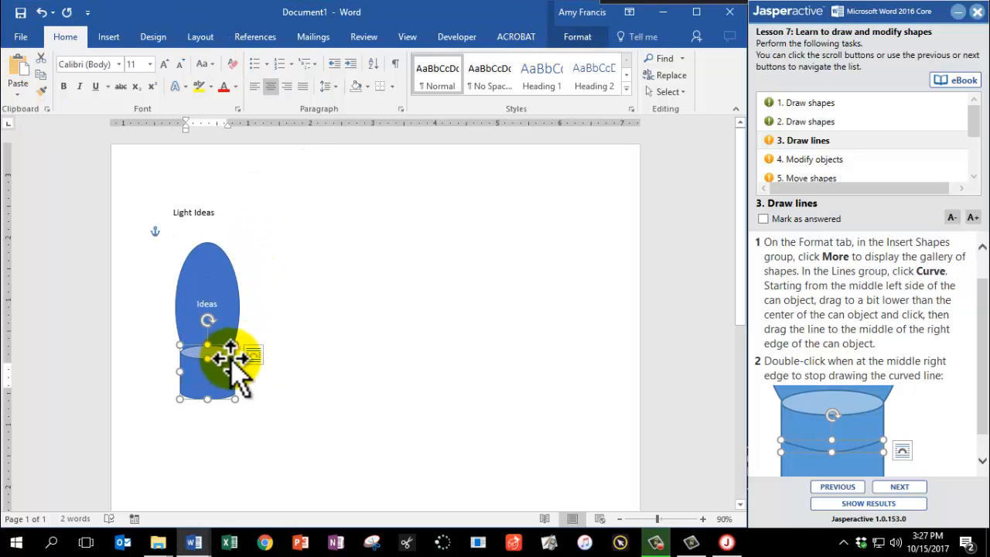
click(586, 37)
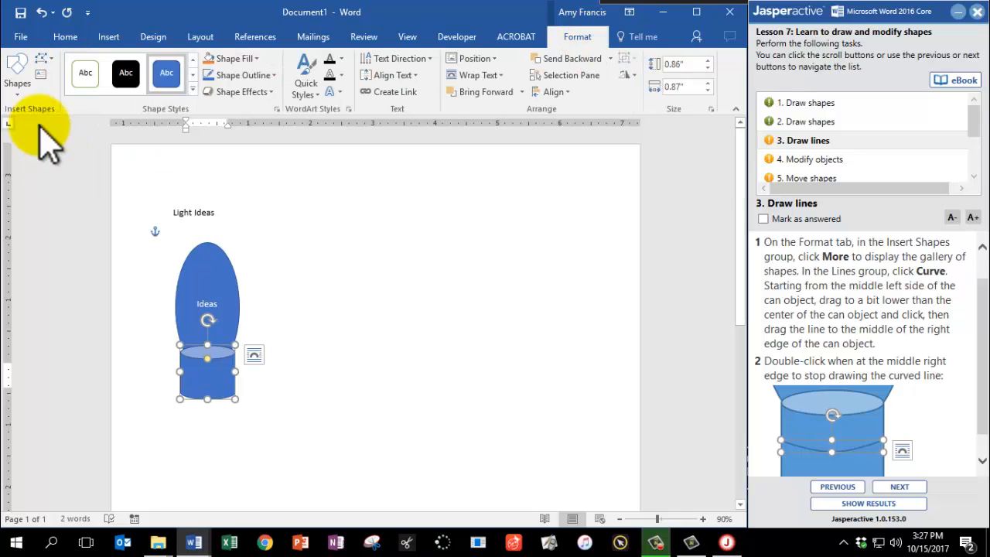
click(19, 84)
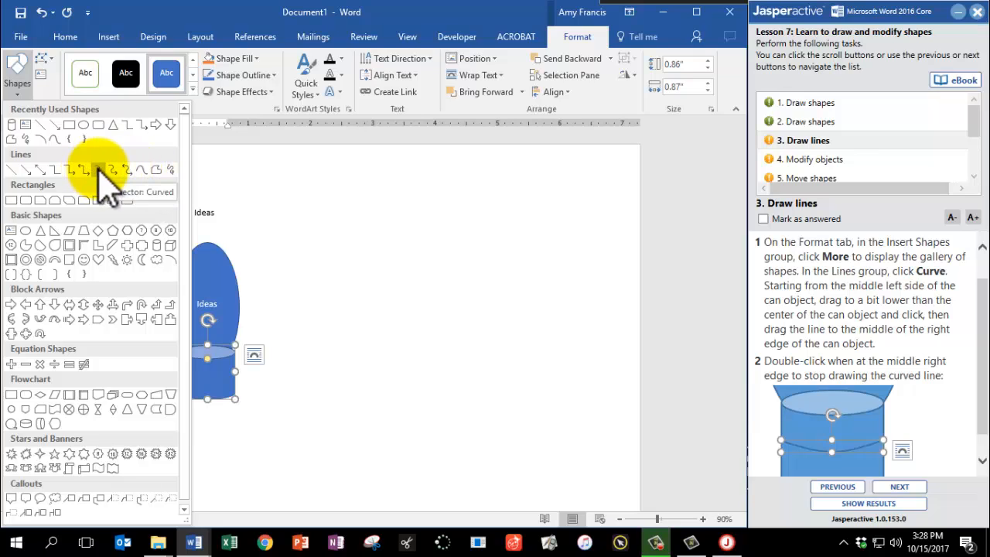
click(141, 169)
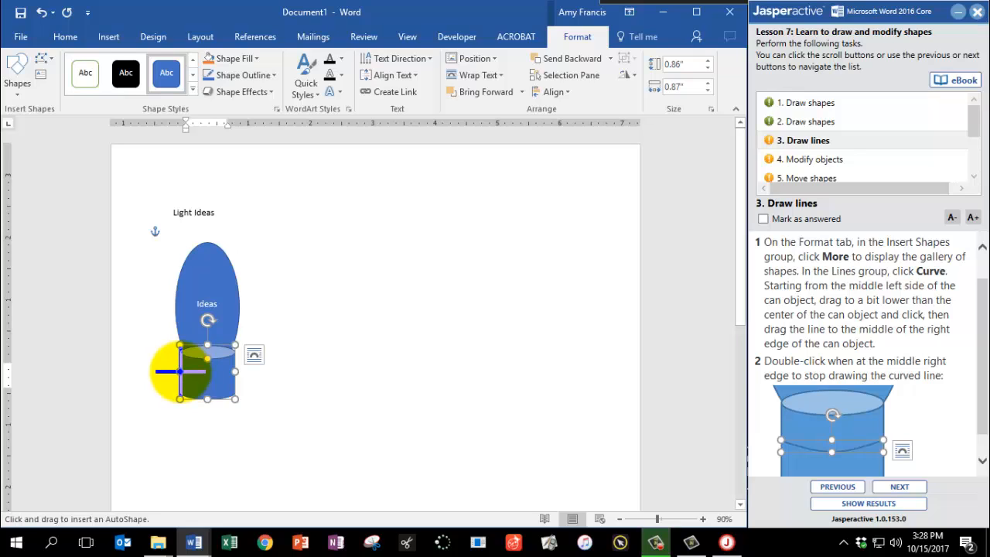
click(180, 372)
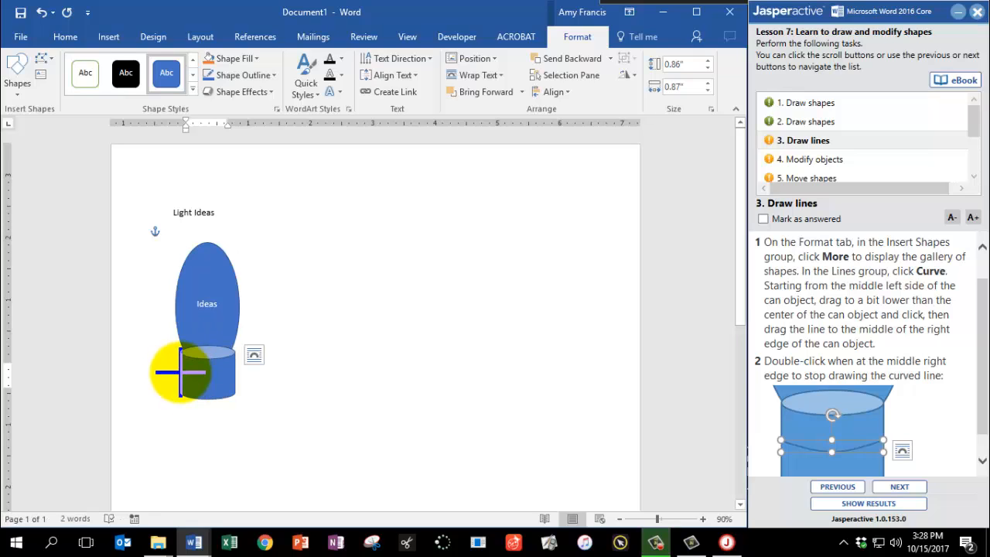
double_click(235, 371)
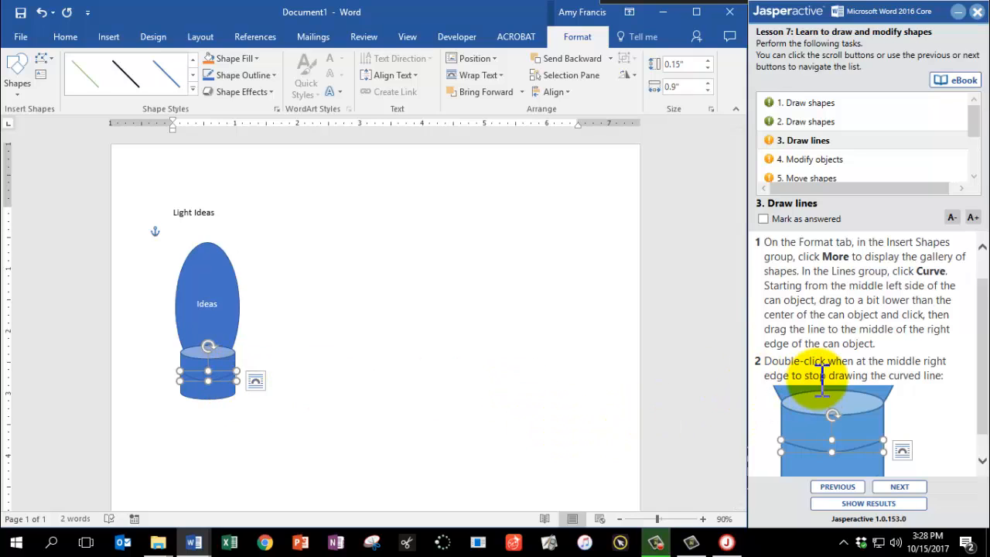
scroll(824, 375, down, 1)
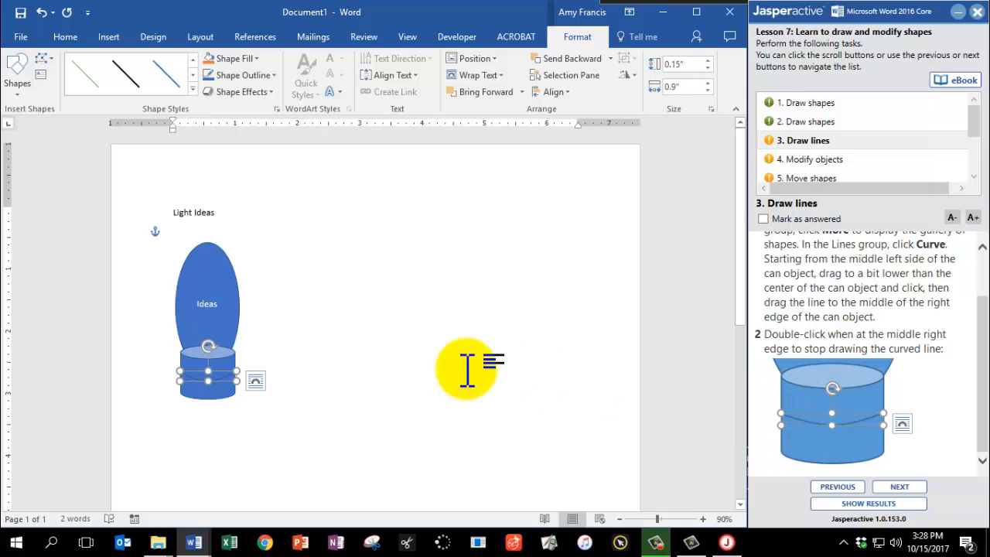
Mark task 3 as answered and advance to the instructions for task 4, Modify objects
click(808, 221)
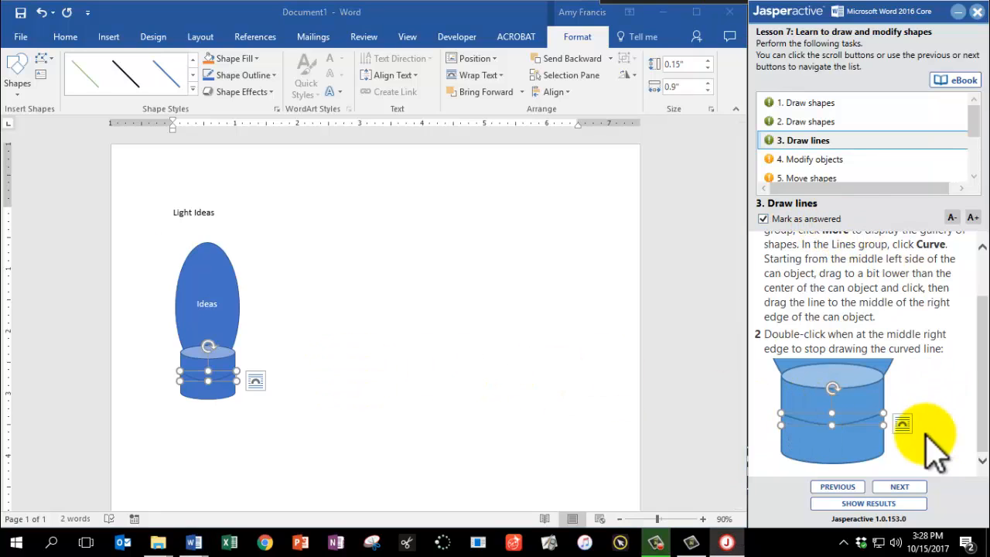
click(900, 487)
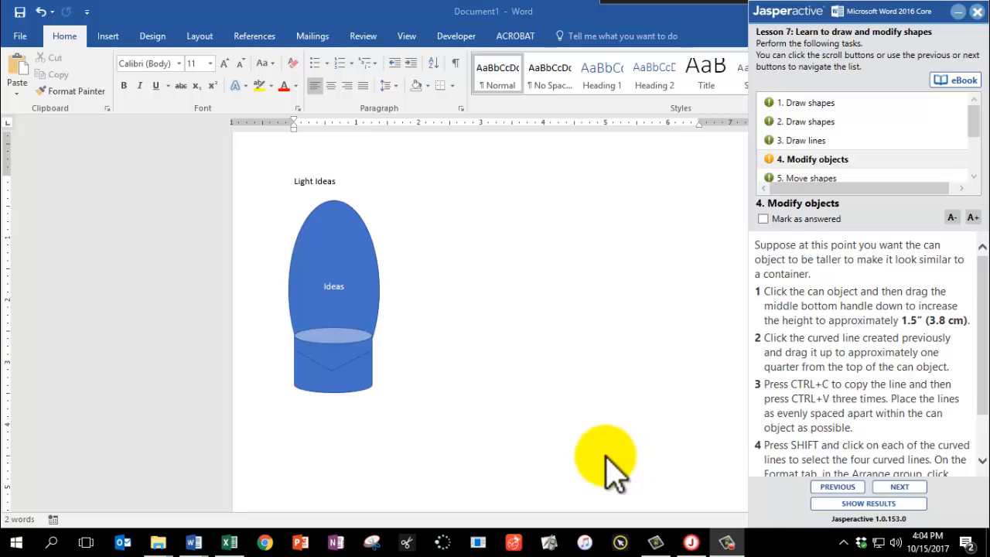
Stretch the can's bottom edge downward to make it taller and position the curved line in the can's upper part
click(365, 375)
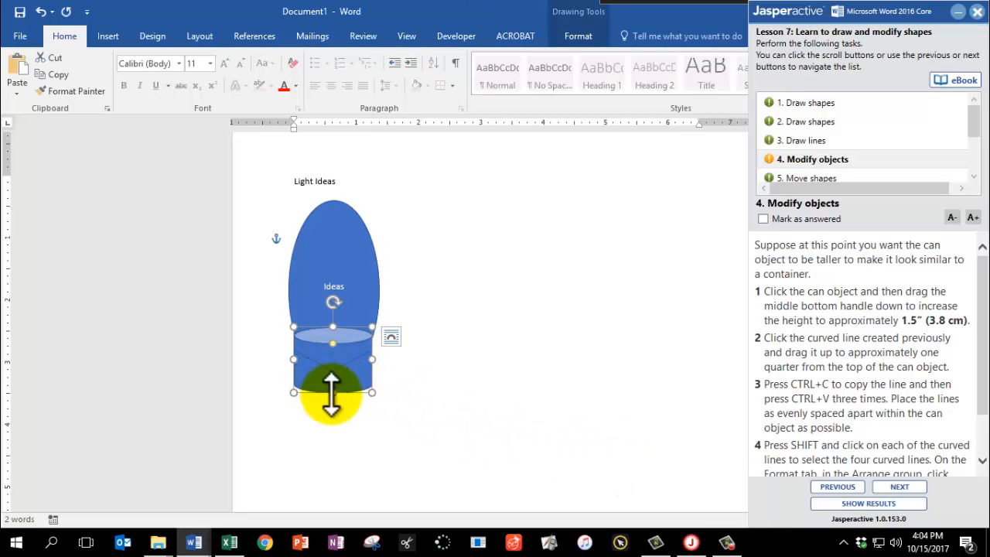
drag(333, 393, 334, 425)
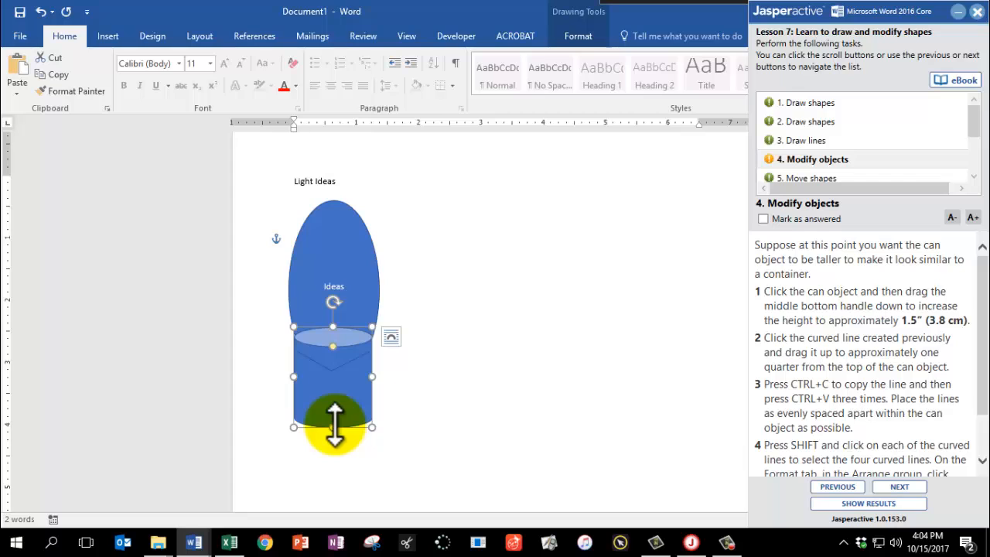
click(340, 365)
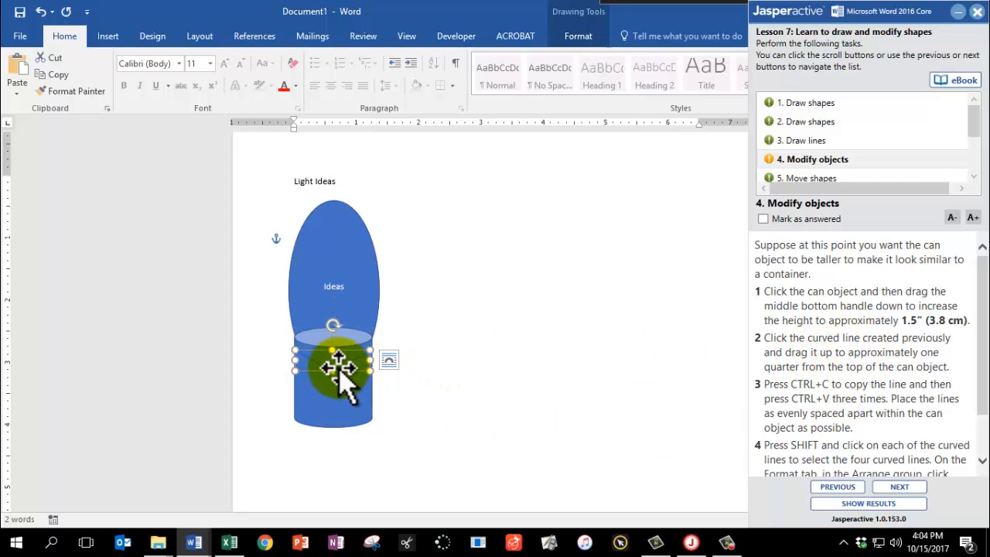
drag(339, 365, 341, 365)
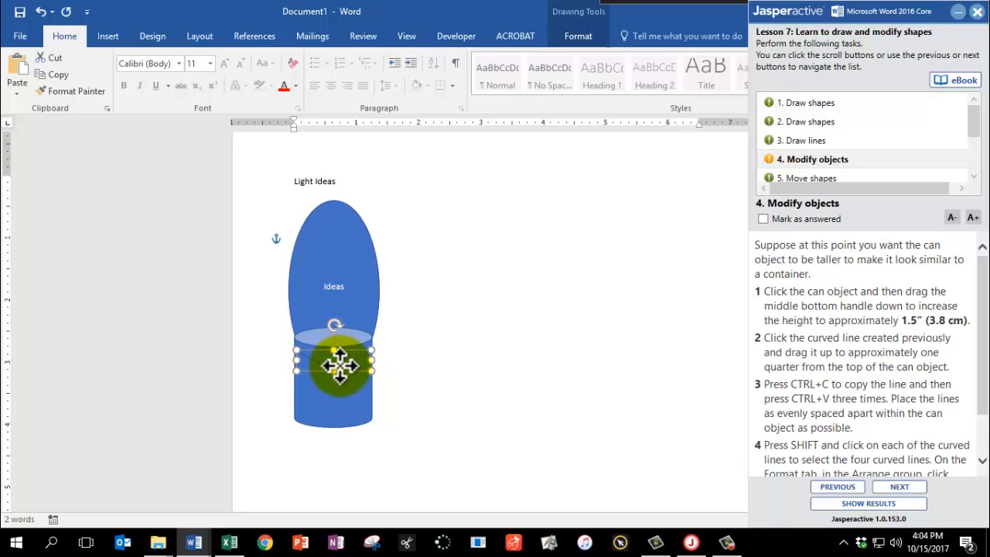
click(334, 416)
drag(333, 427, 333, 440)
Copy the curved line, paste three copies and place them at roughly even intervals down the can
click(340, 371)
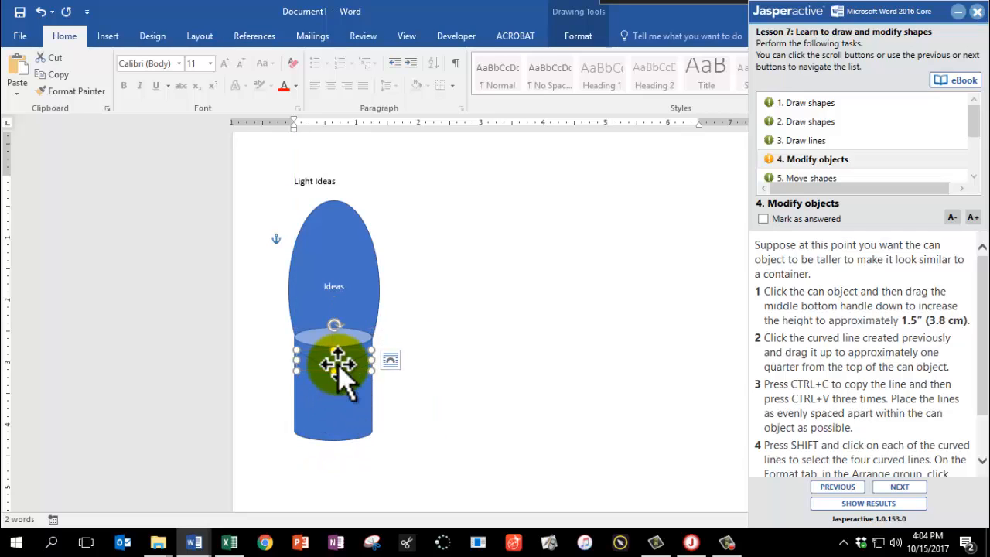
drag(337, 364, 343, 368)
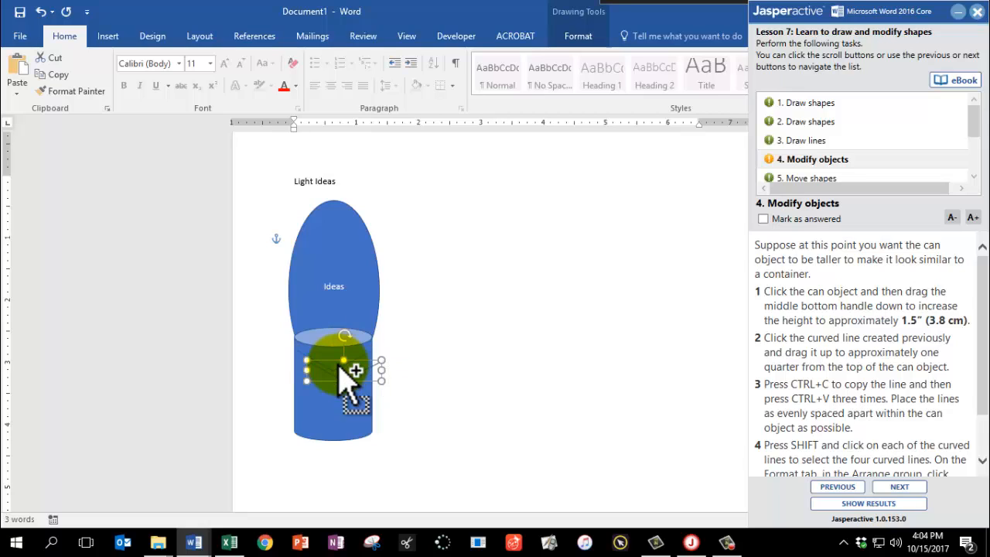
key(ctrl+v)
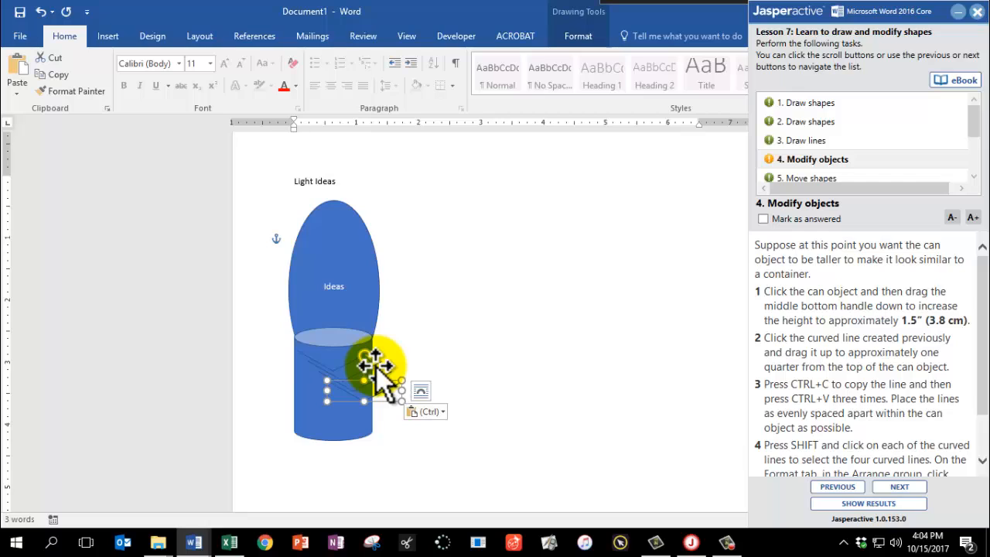
drag(377, 370, 347, 422)
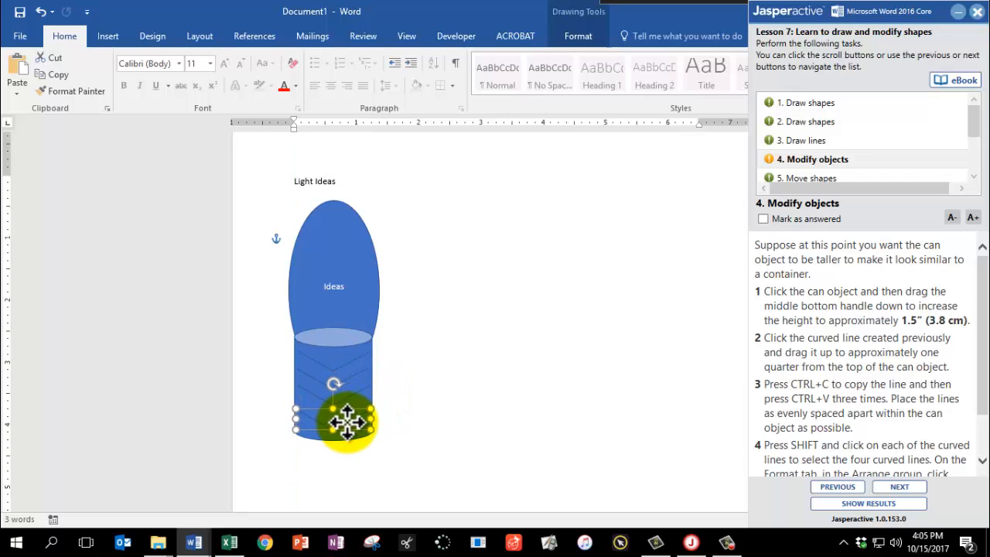
click(372, 383)
drag(372, 384, 337, 404)
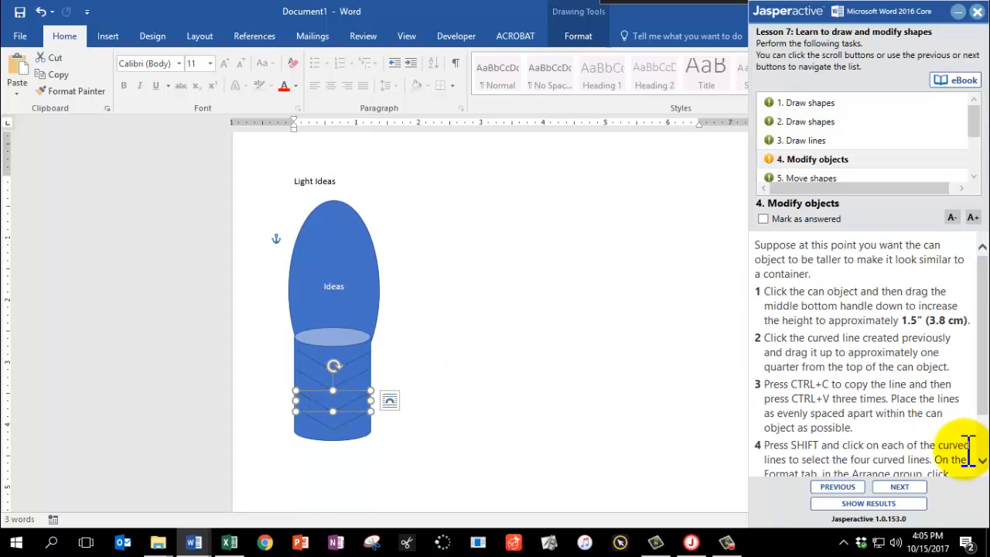
Select all four curved lines on the can, align them left and distribute them vertically
scroll(968, 453, down, 2)
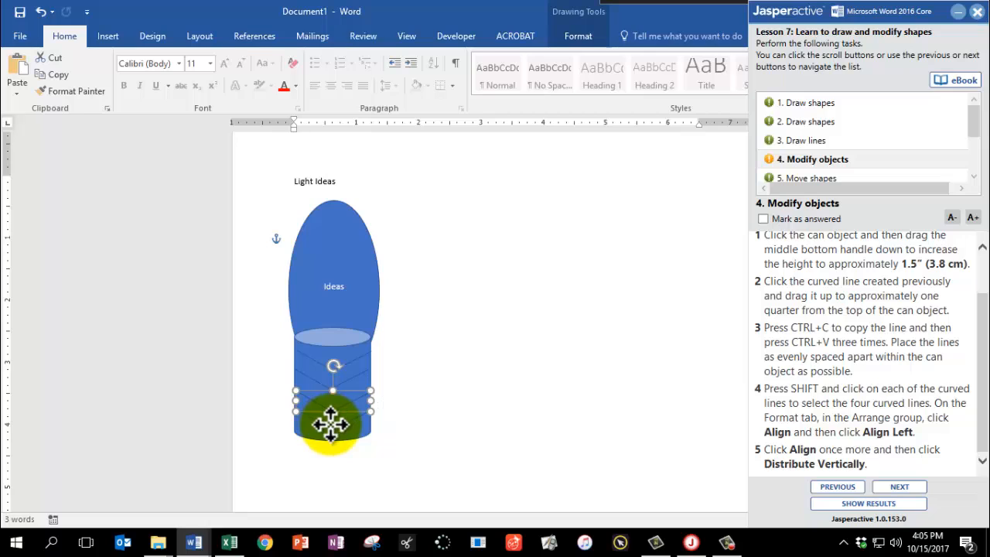
drag(331, 424, 329, 424)
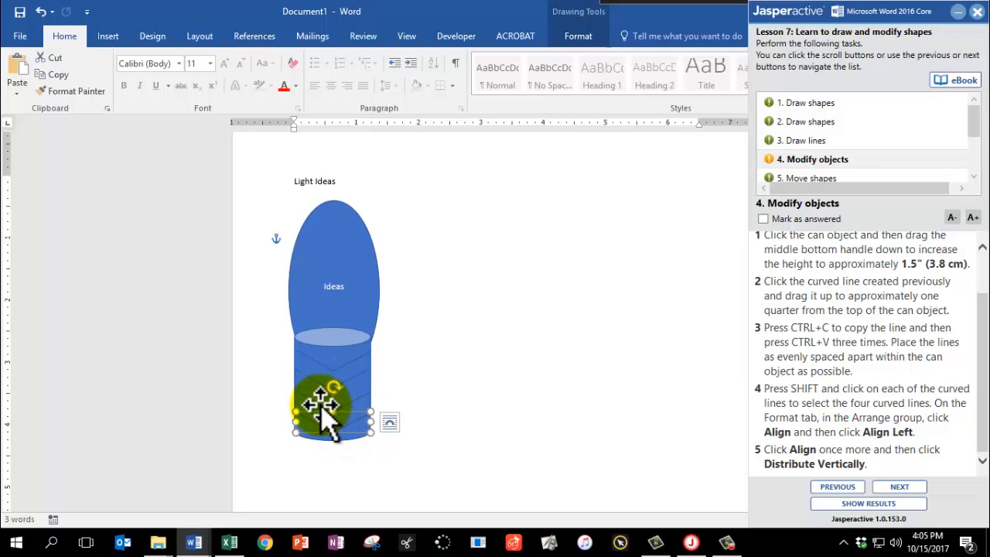
shift+click(320, 403)
shift+click(319, 383)
shift+click(320, 363)
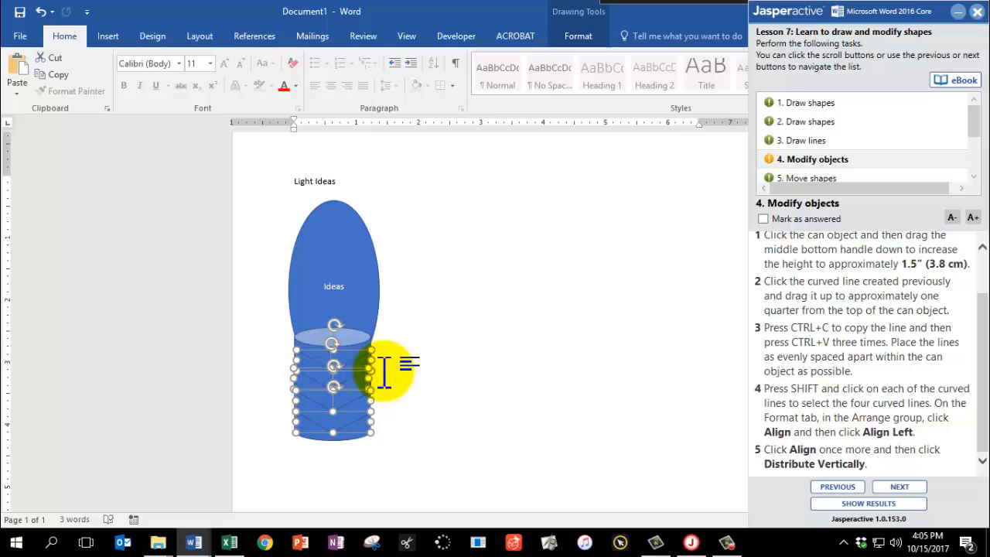
click(578, 39)
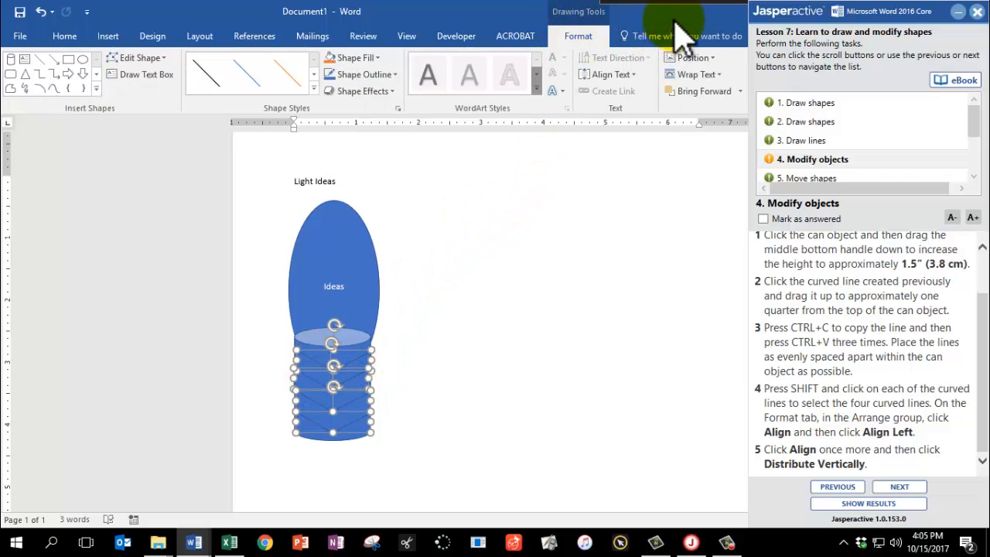
drag(675, 23, 467, 44)
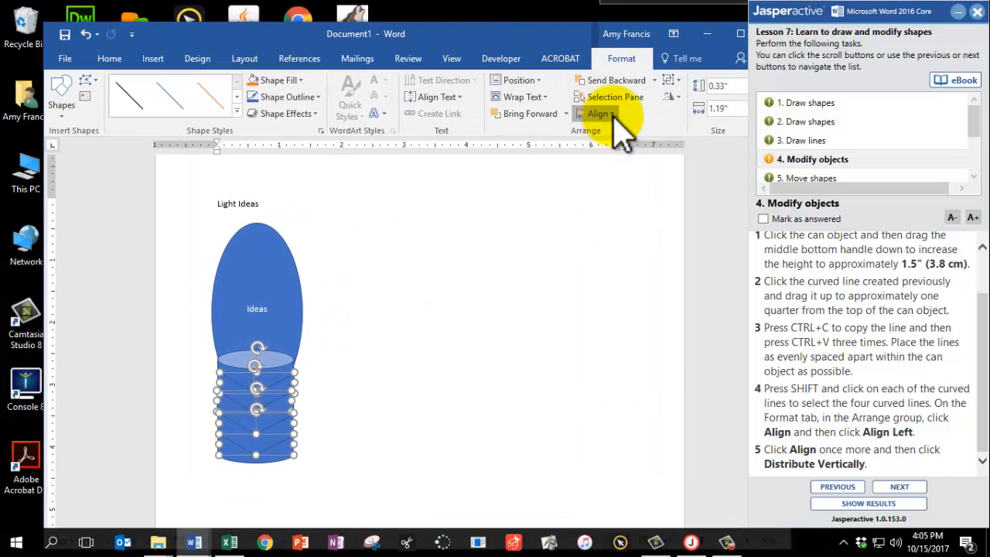
click(600, 114)
click(616, 133)
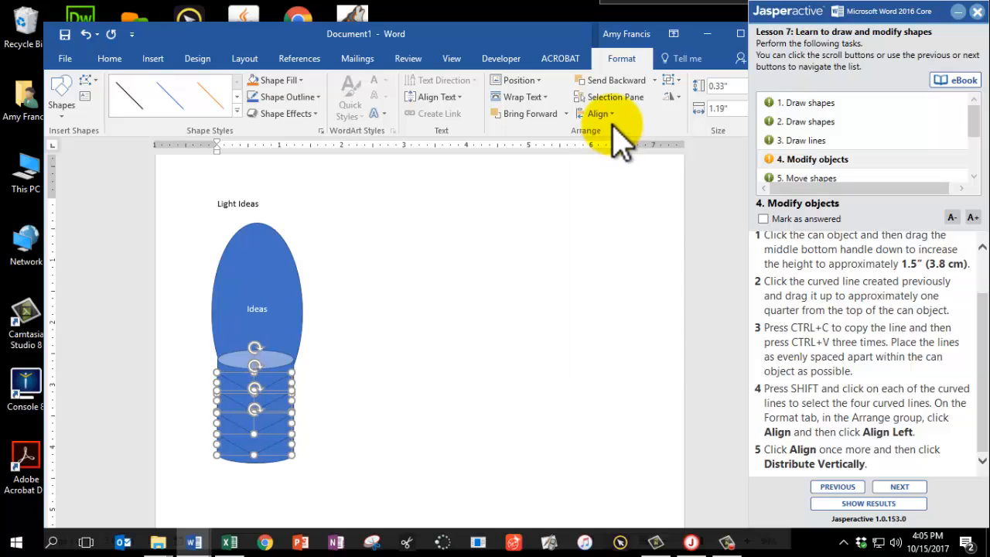
click(612, 120)
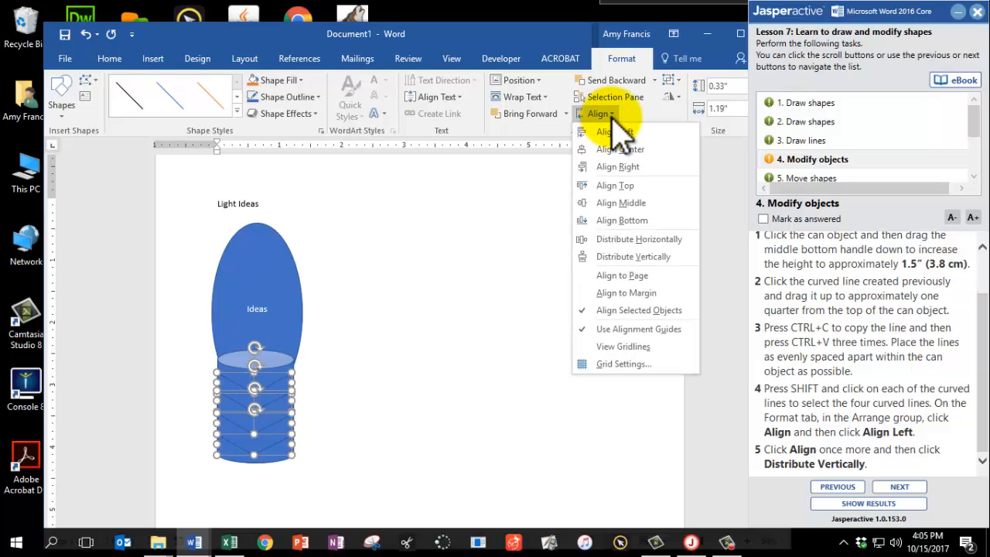
click(628, 260)
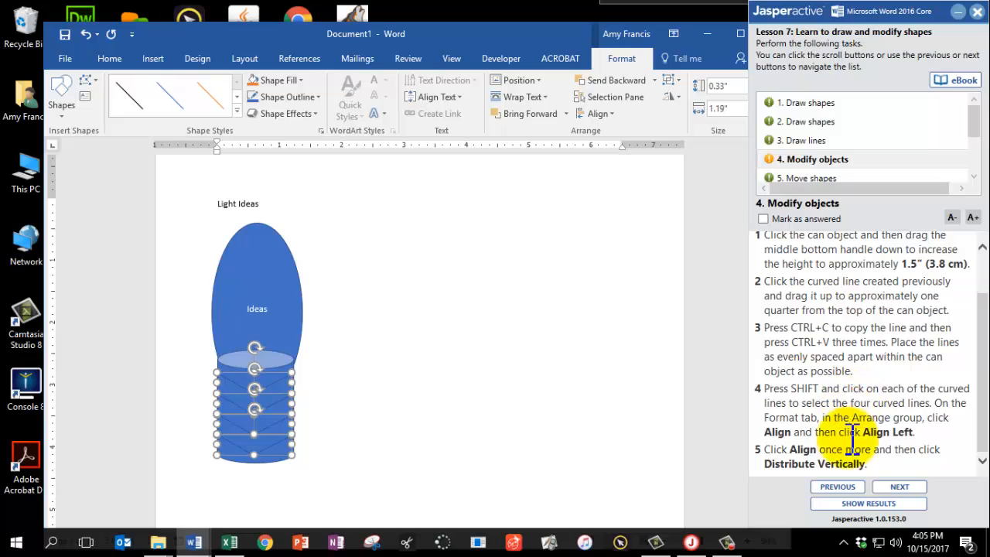
Mark task 4 as answered and advance to the instructions for task 5, Move shapes
click(805, 219)
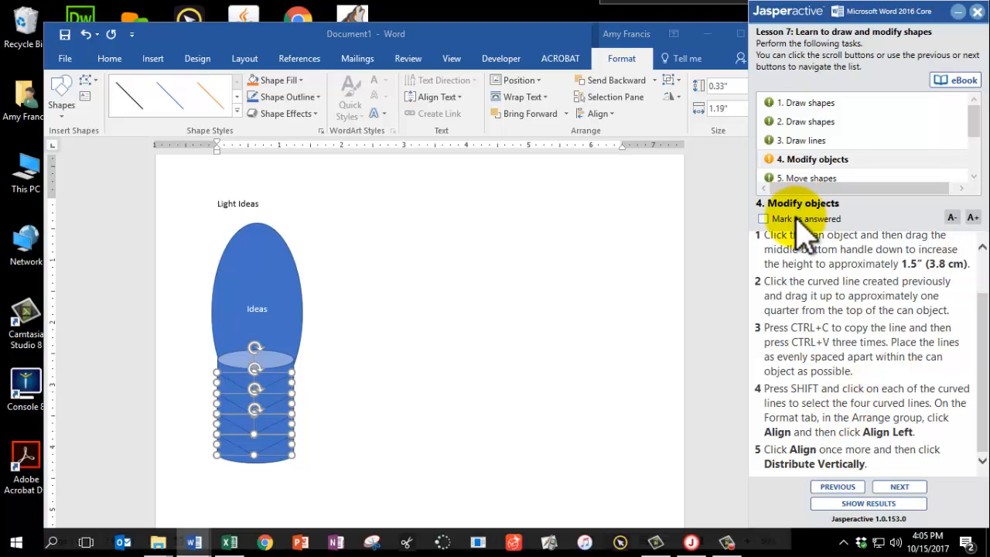
click(901, 487)
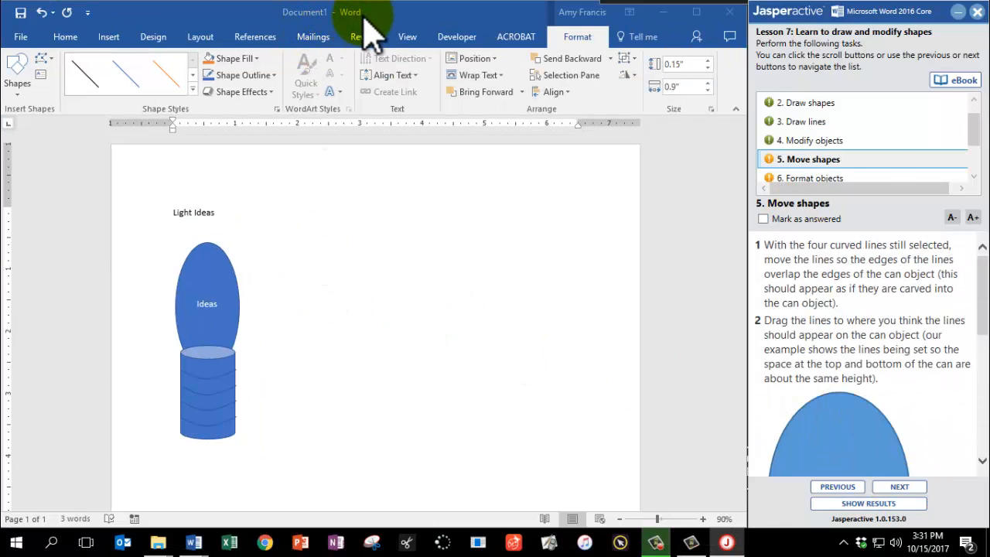
Move the four selected curved lines so their ends overlap the can's sides, with similar space above and below
click(367, 19)
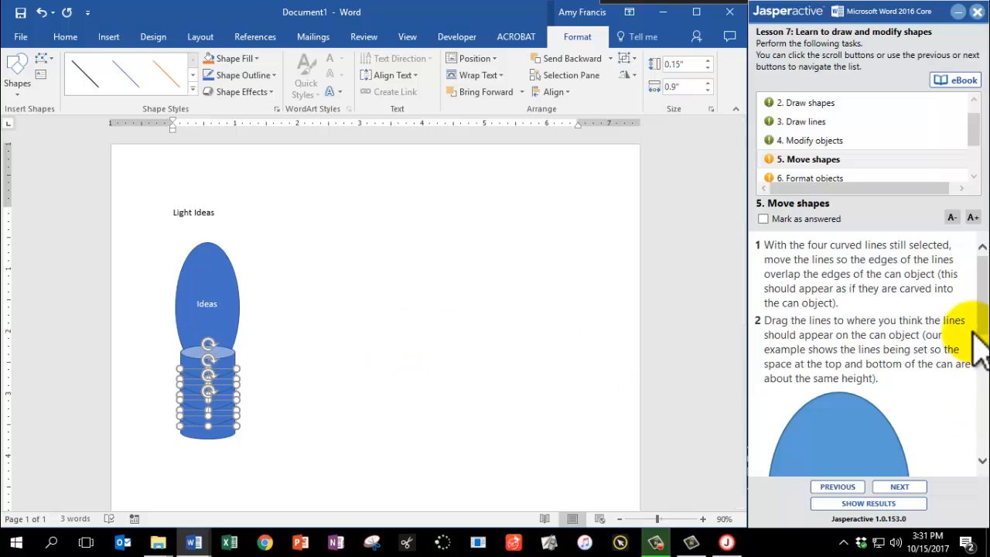
drag(981, 290, 982, 373)
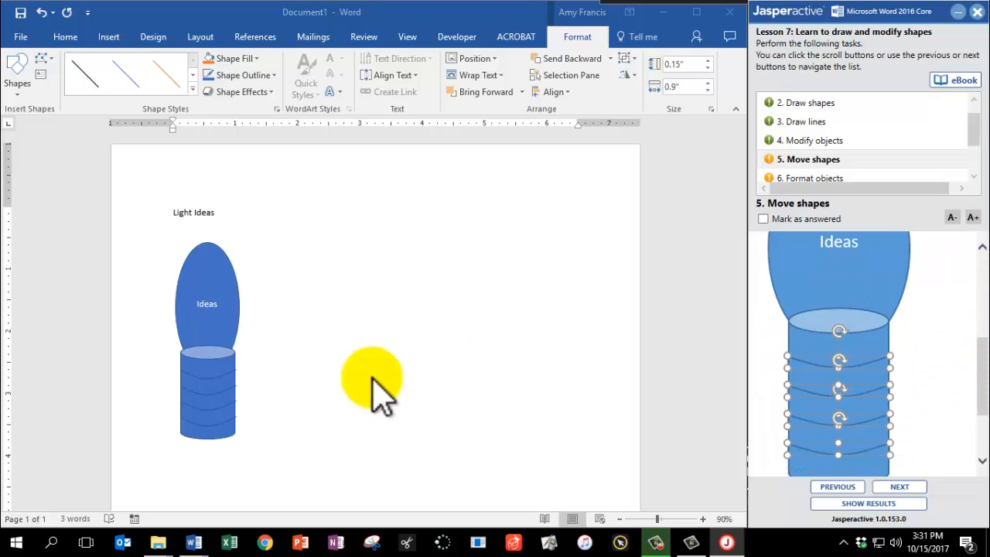
click(260, 19)
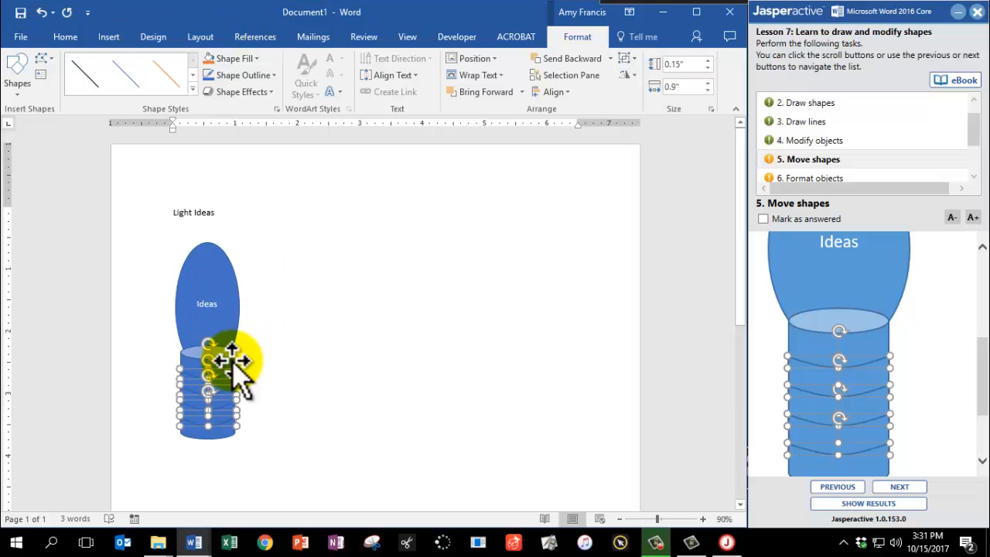
drag(224, 373, 222, 371)
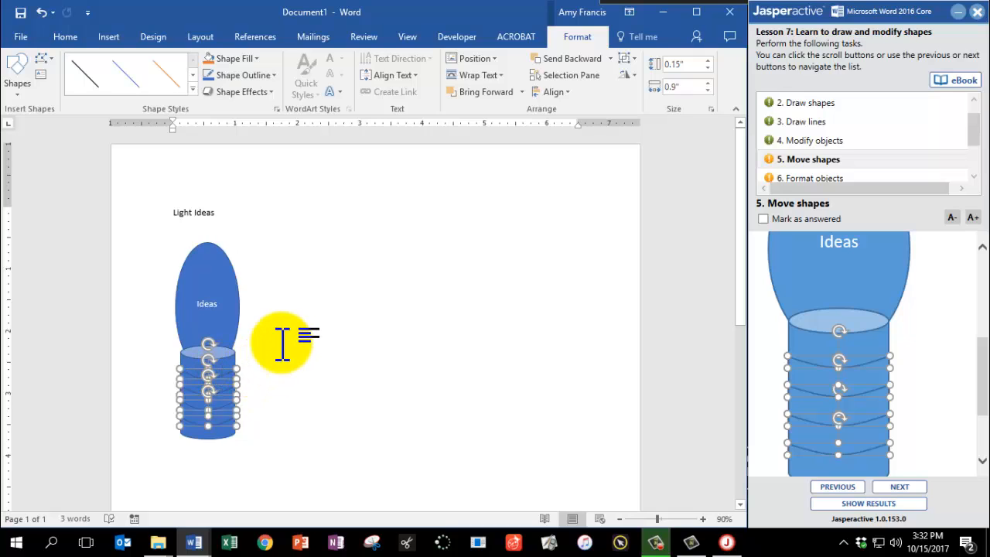
scroll(850, 375, up, 3)
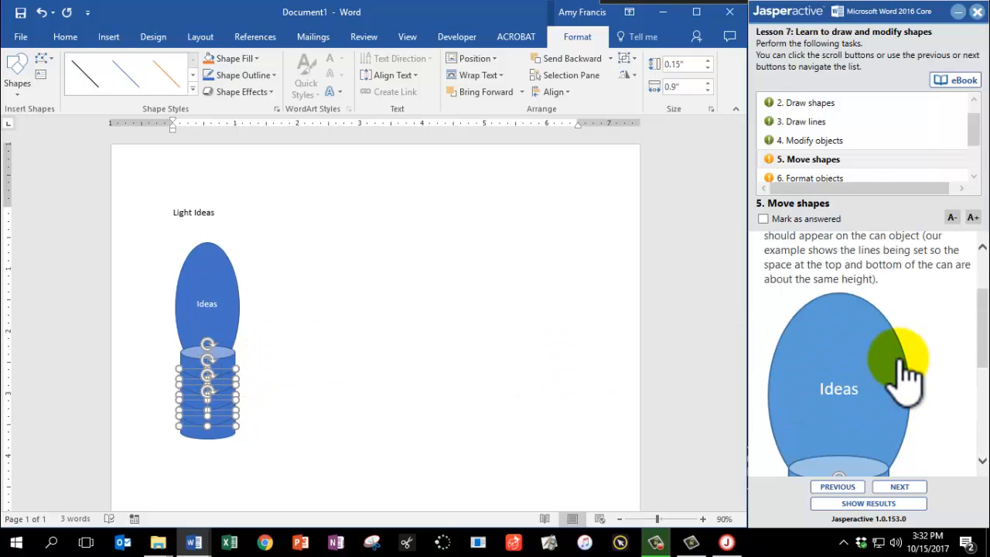
scroll(909, 375, up, 2)
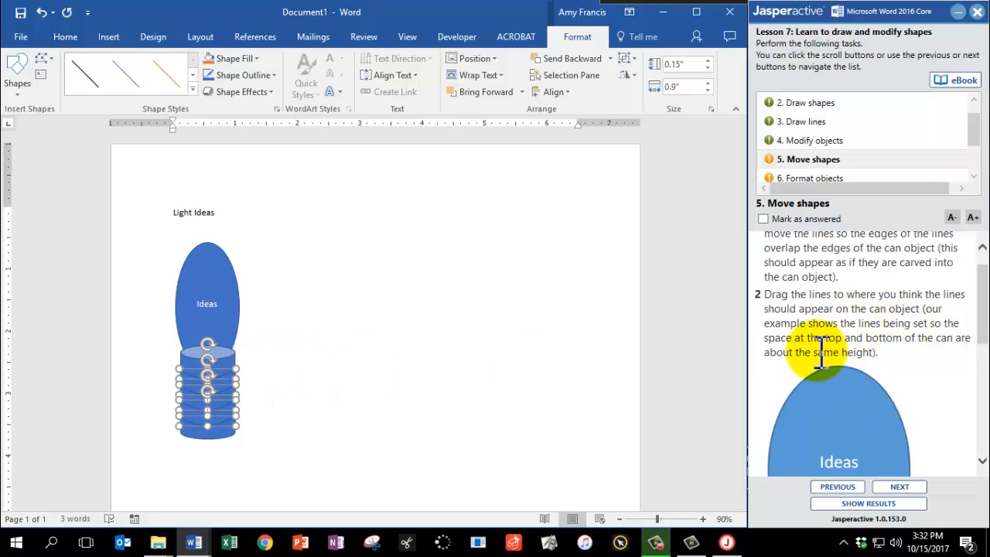
scroll(940, 363, down, 5)
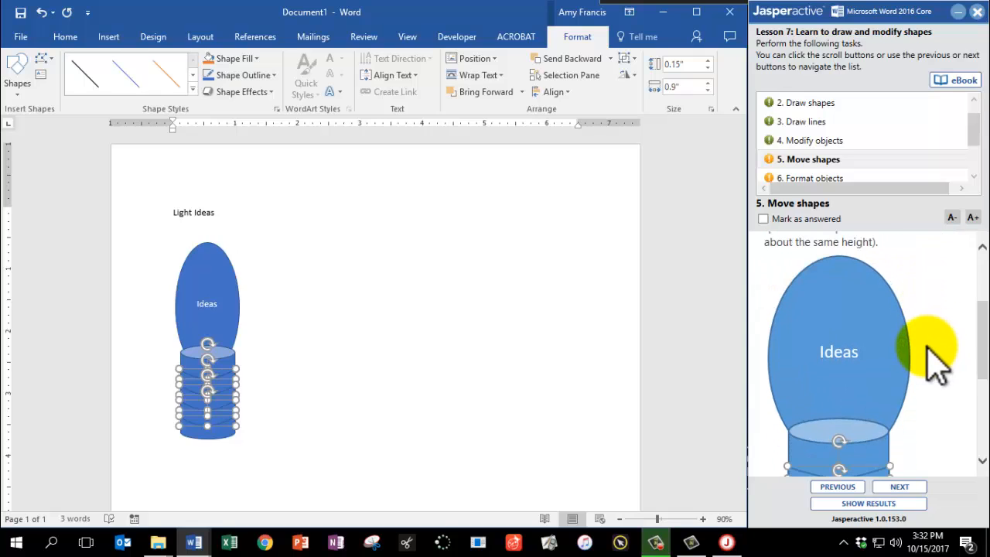
scroll(939, 343, down, 2)
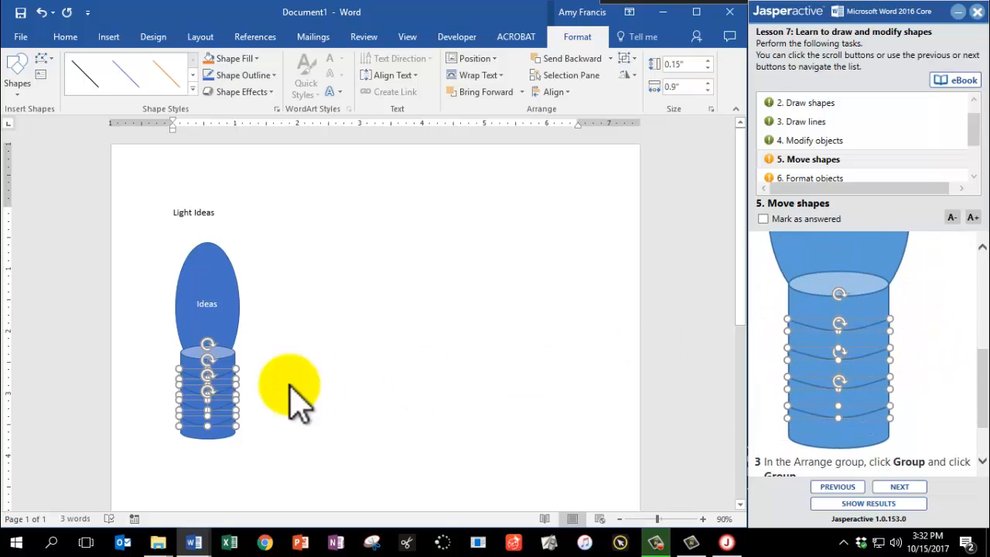
click(229, 377)
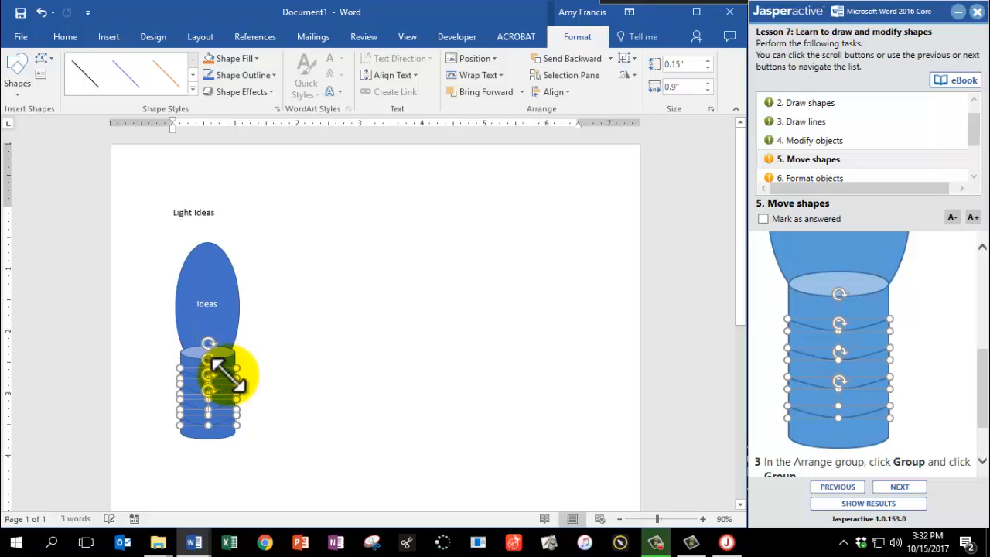
Group the four selected curved lines into one object
scroll(890, 414, down, 2)
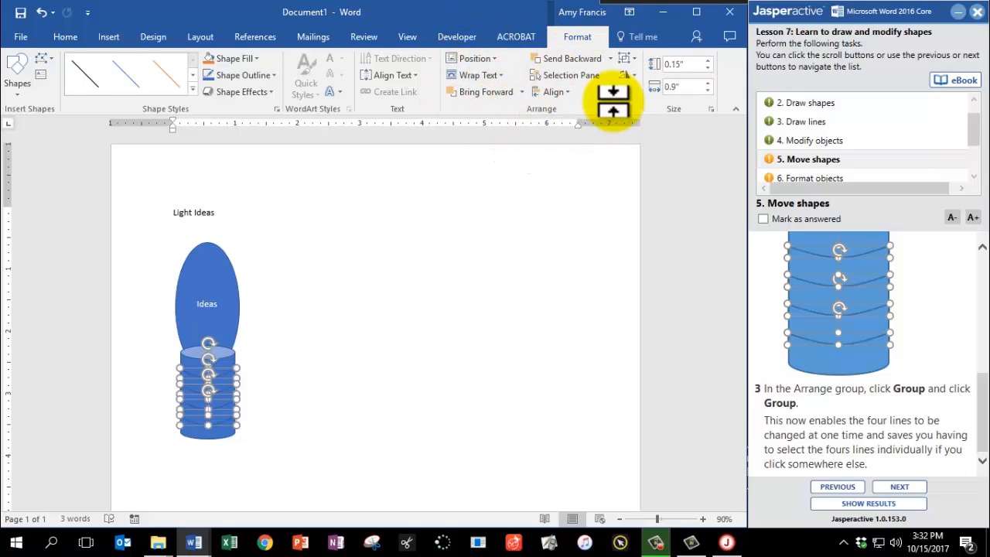
click(633, 60)
click(647, 78)
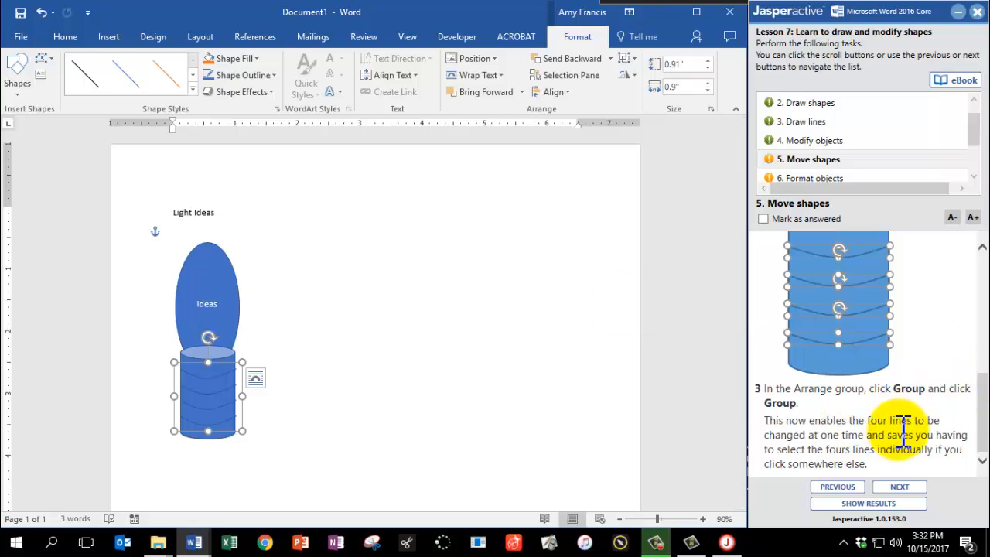
Mark task 5 as answered and advance to the instructions for task 6, Format objects
click(779, 218)
click(919, 485)
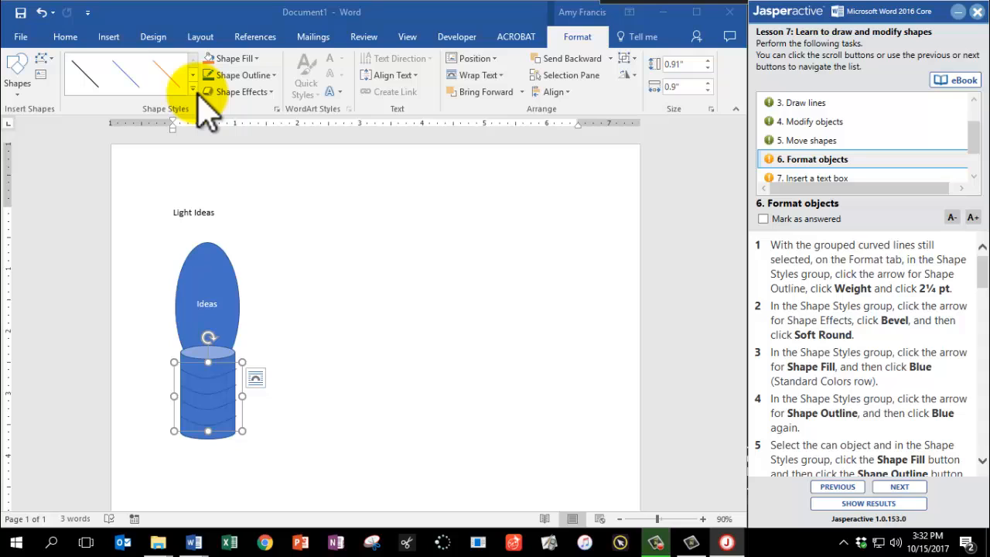
Set the outline weight of the grouped curved lines to 2¼ pt
click(276, 75)
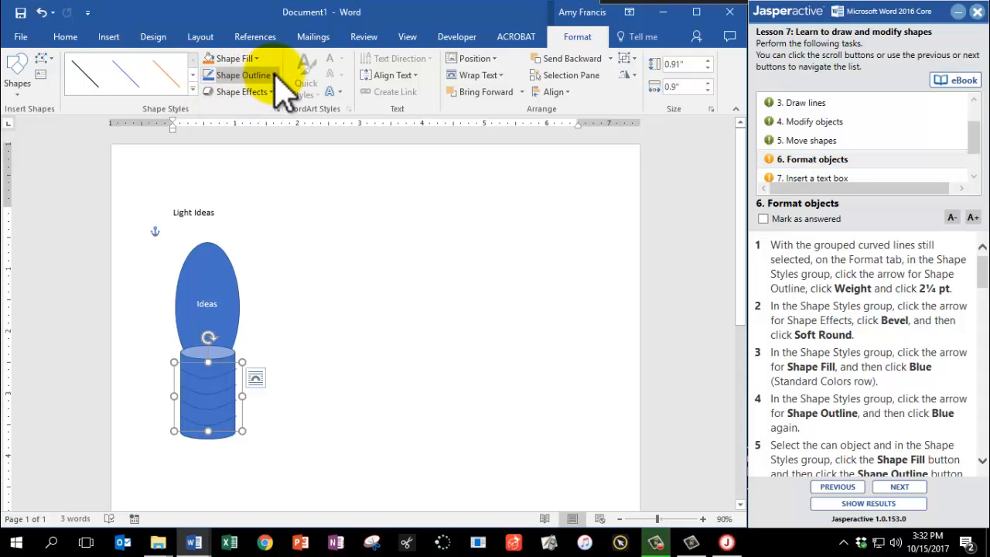
mouse_move(319, 238)
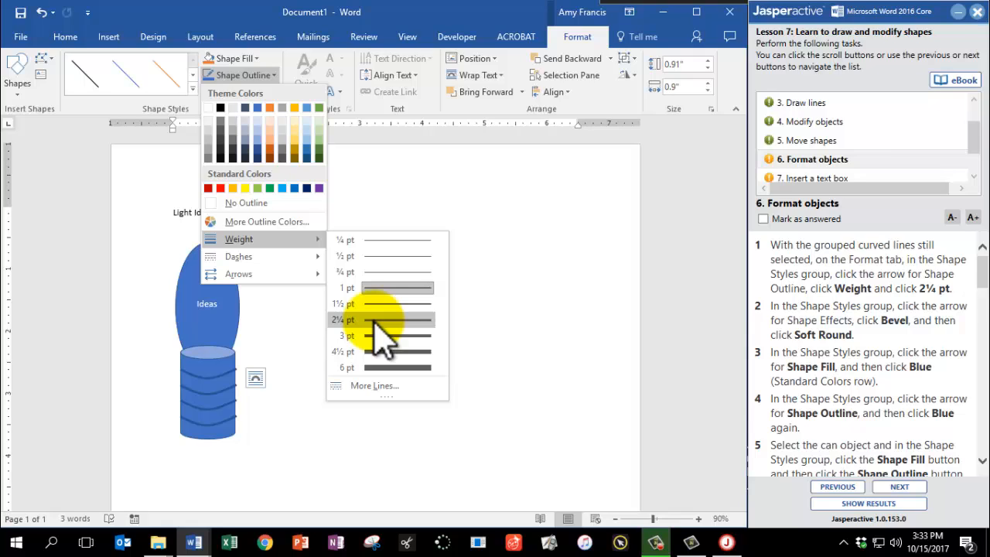
click(375, 319)
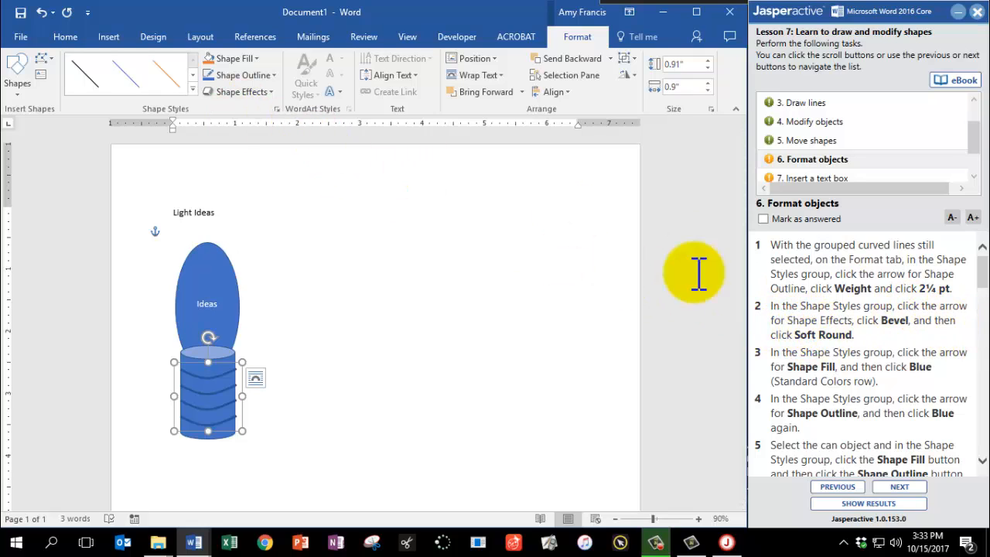
Apply the Soft Round bevel effect and the standard Blue shape fill to the grouped curved lines
click(270, 92)
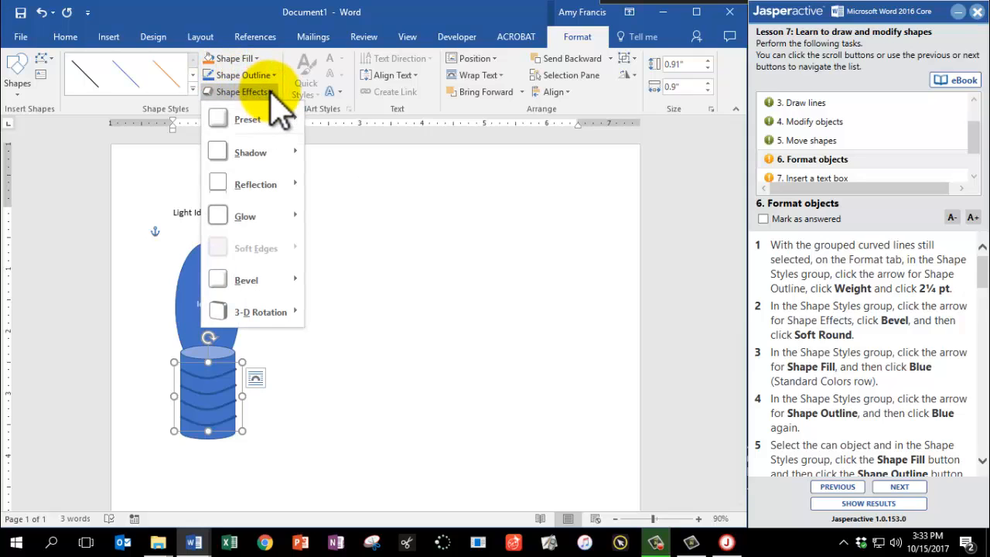
mouse_move(274, 274)
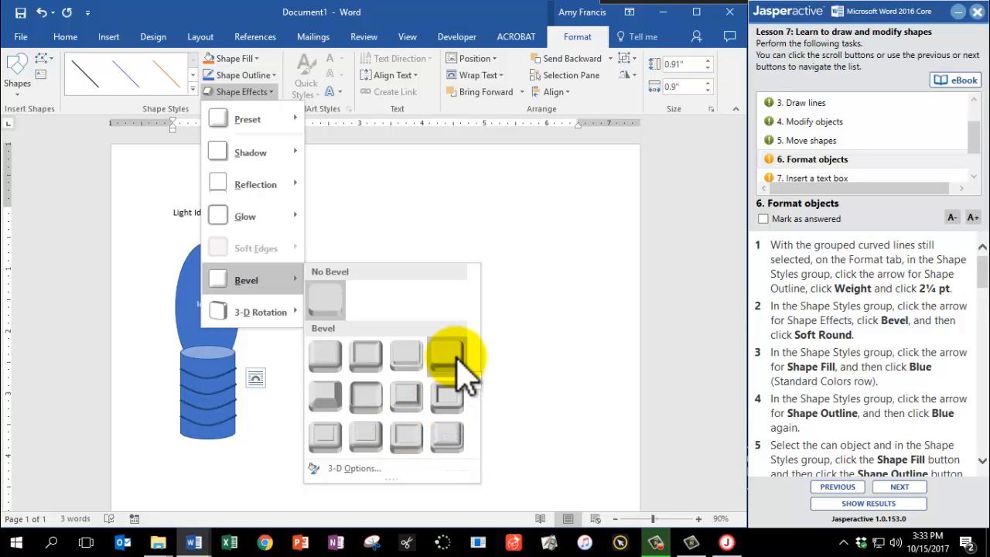
click(366, 396)
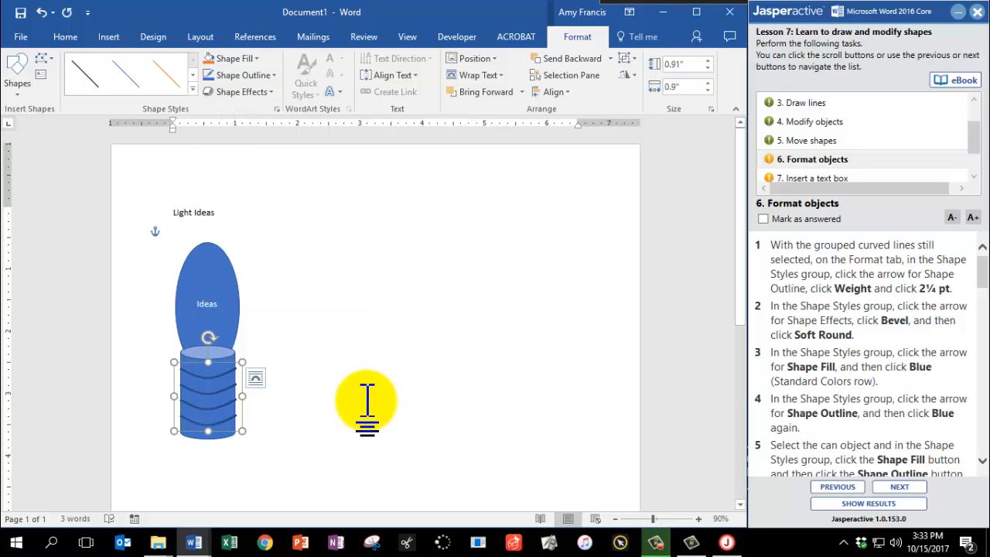
click(258, 60)
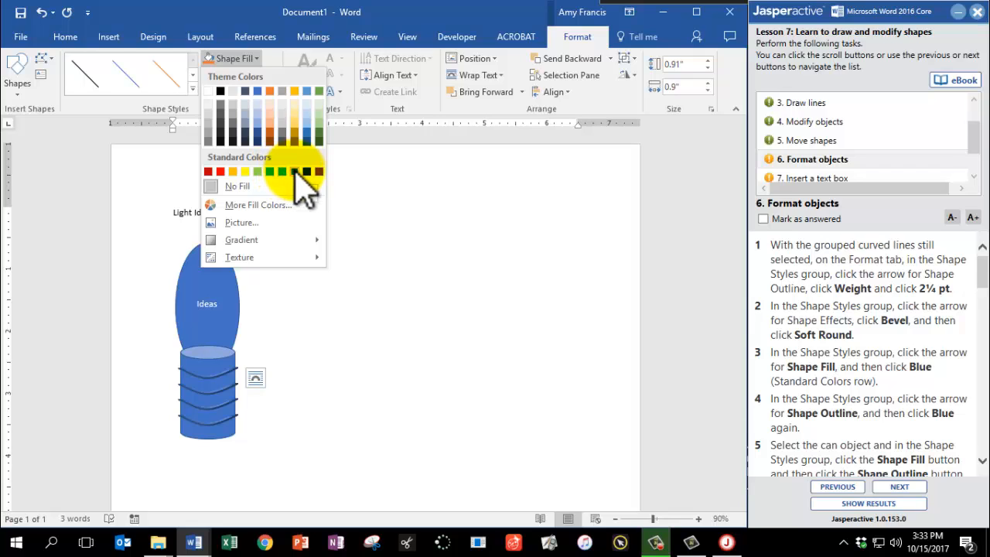
click(295, 170)
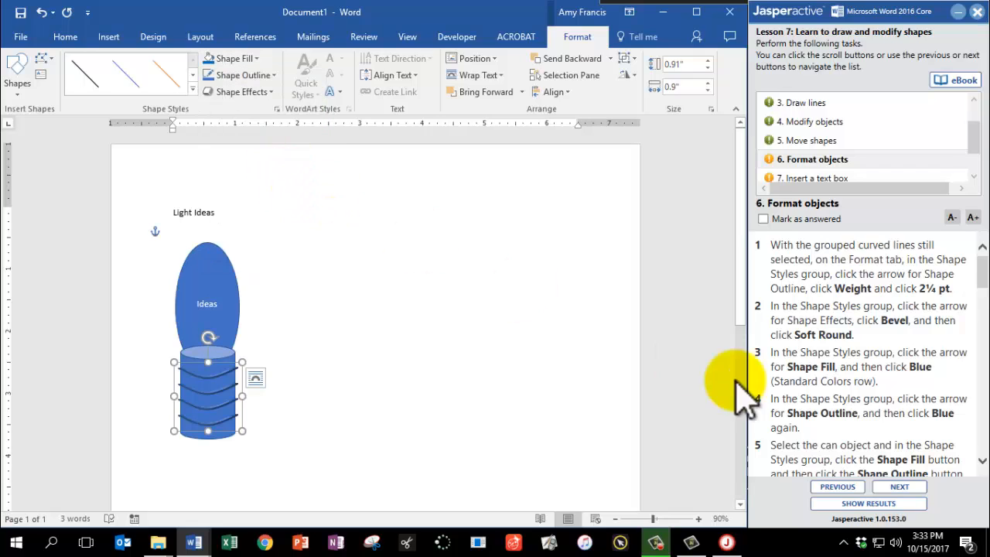
scroll(820, 410, down, 3)
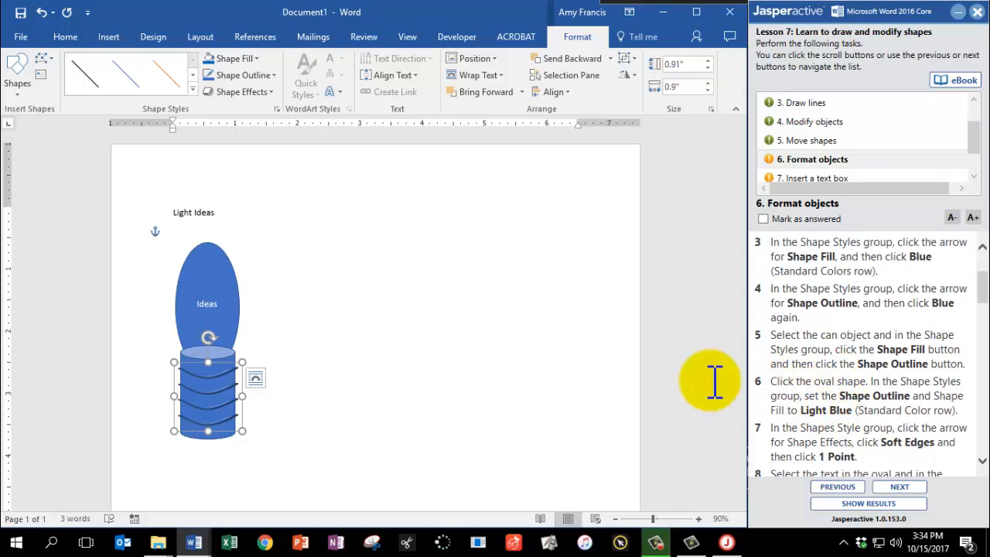
click(227, 352)
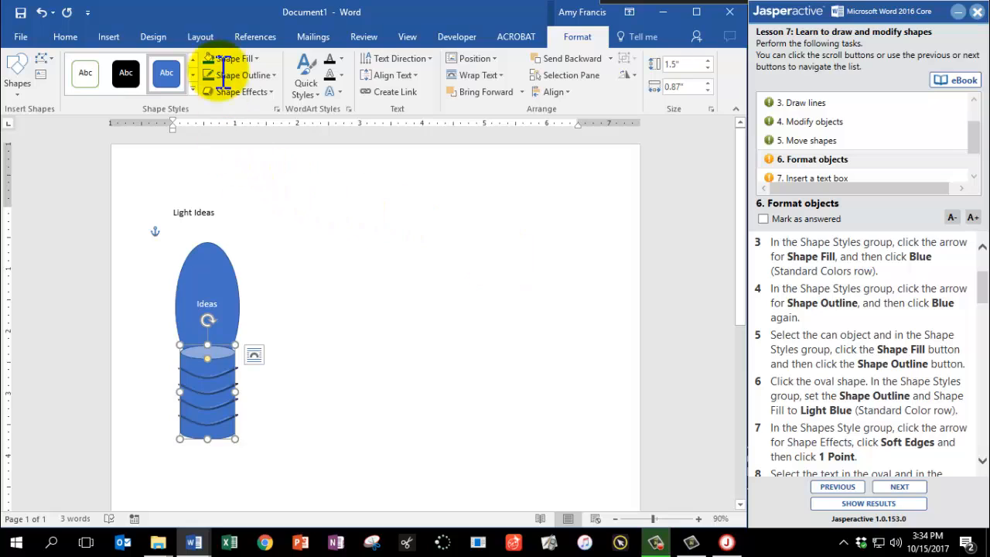
click(256, 59)
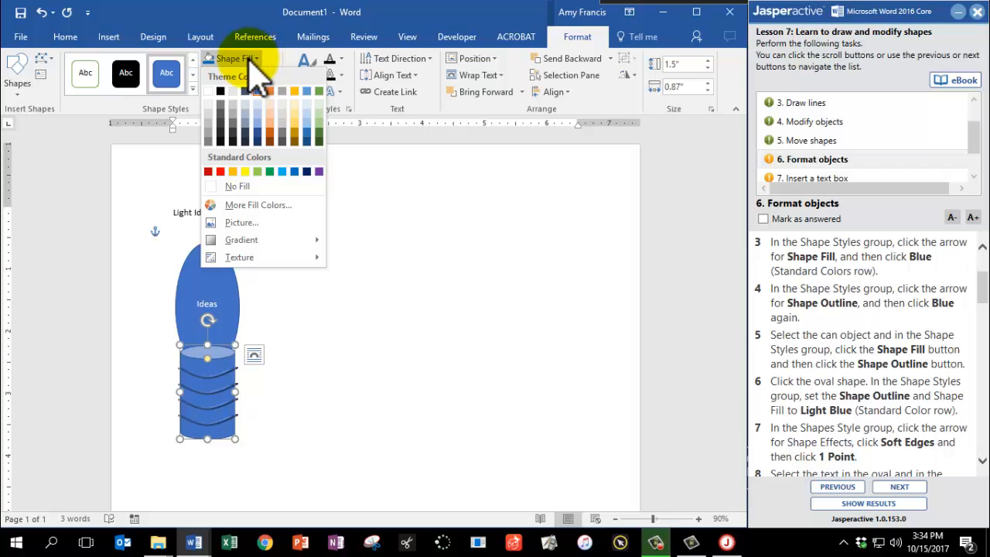
click(258, 59)
click(260, 75)
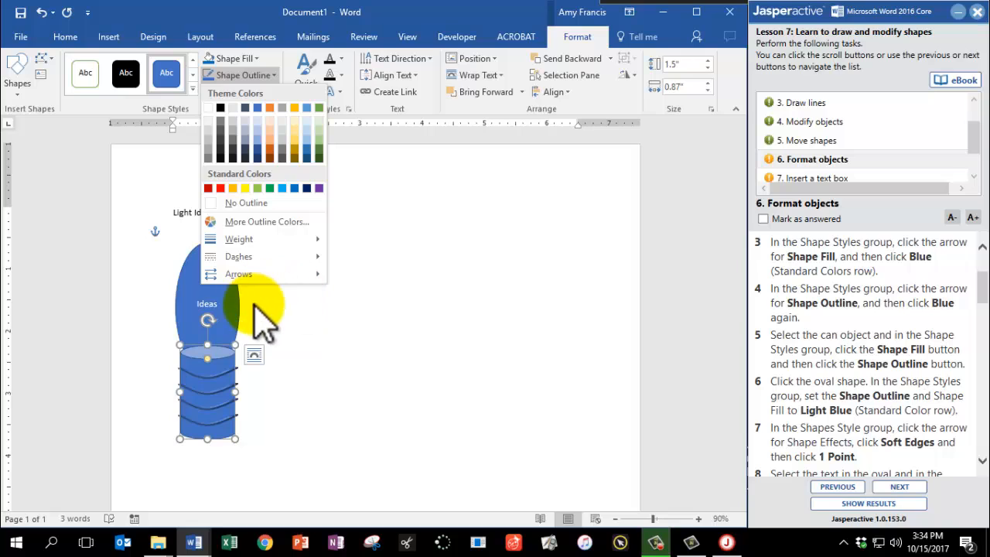
click(183, 288)
Give the oval a standard Light Blue shape outline and a matching Light Blue fill
click(186, 289)
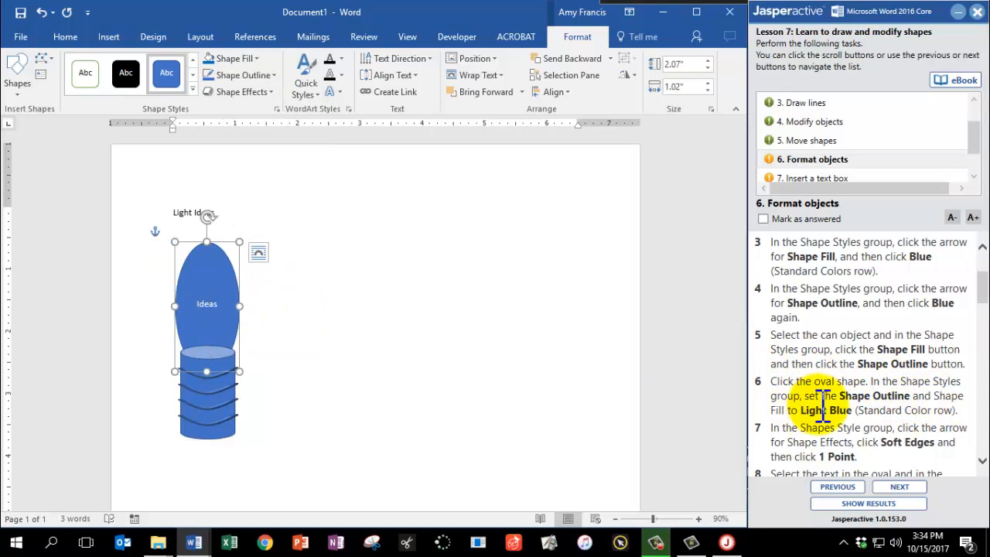
click(274, 76)
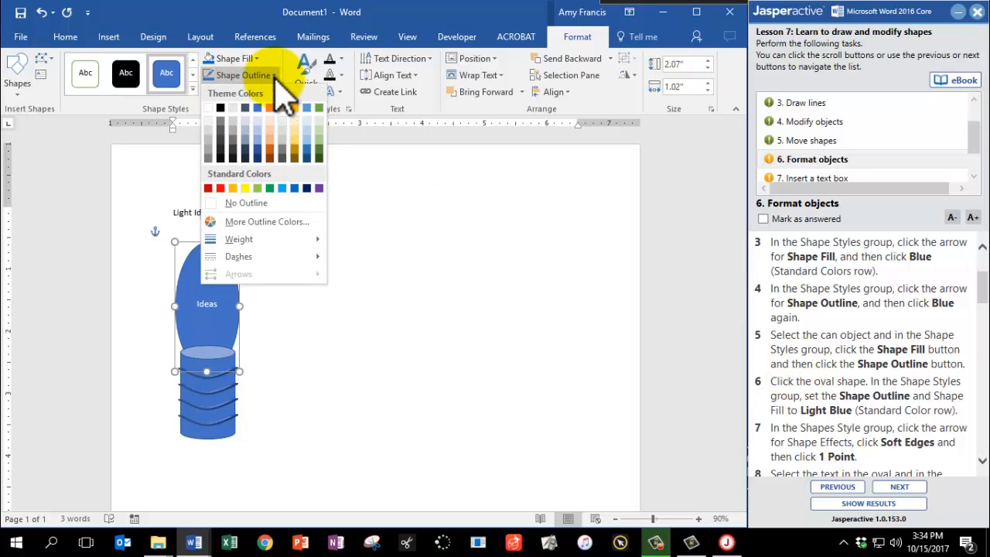
click(281, 188)
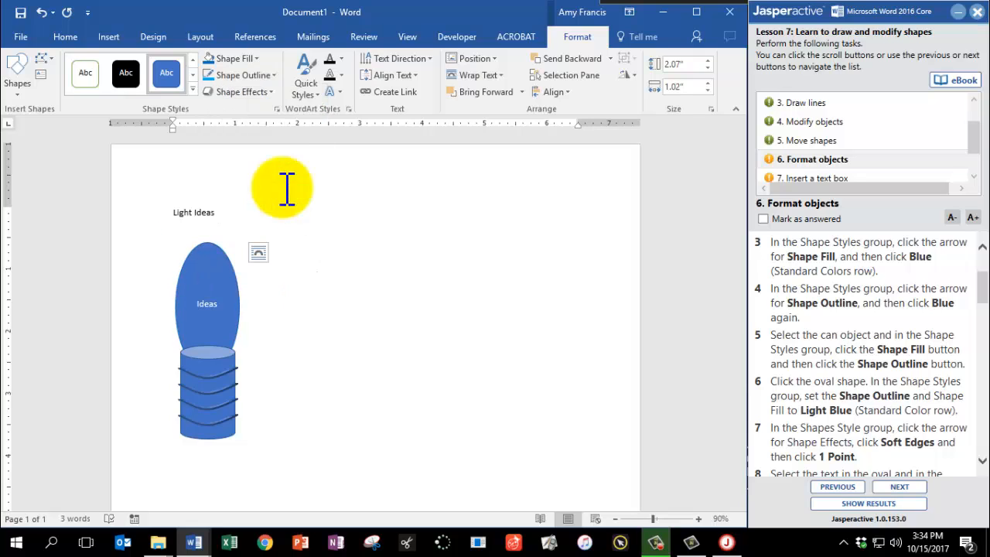
click(256, 59)
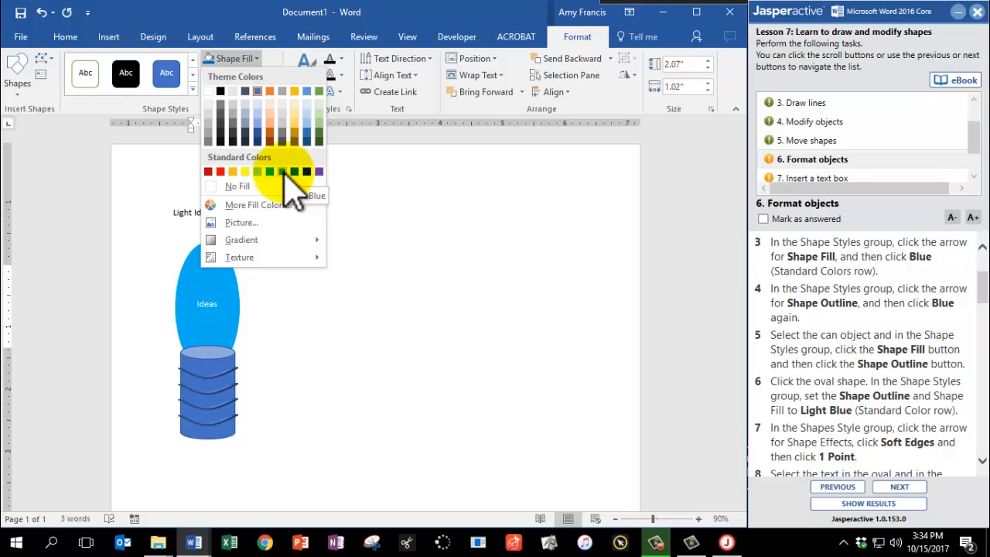
click(283, 171)
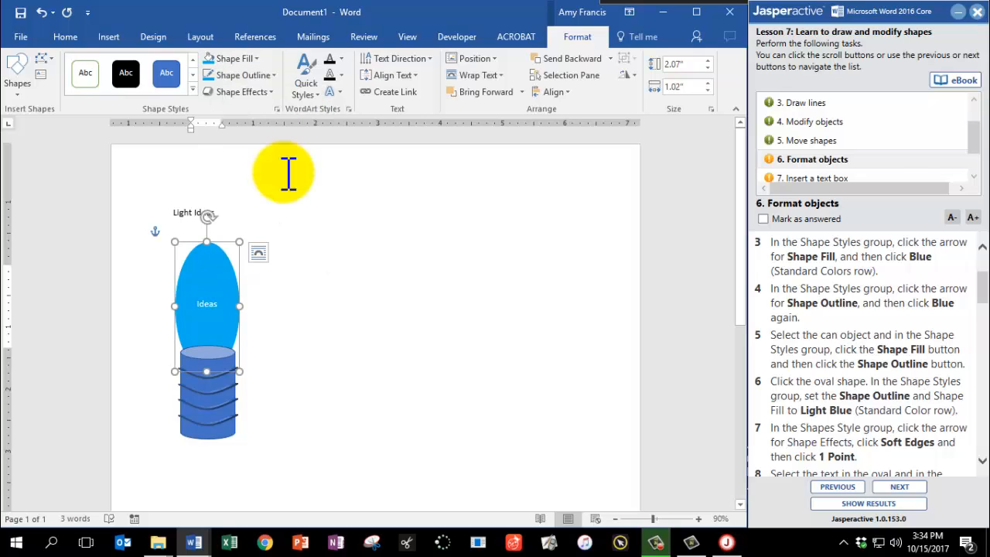
Apply the 1 Point soft edges effect to the oval, as the task instructions require
scroll(822, 411, down, 3)
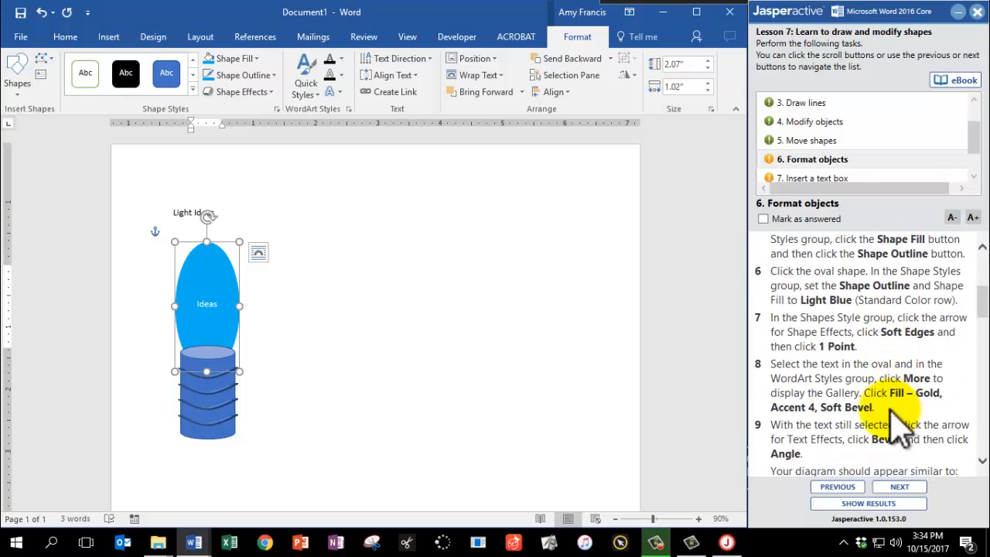
scroll(894, 410, up, 2)
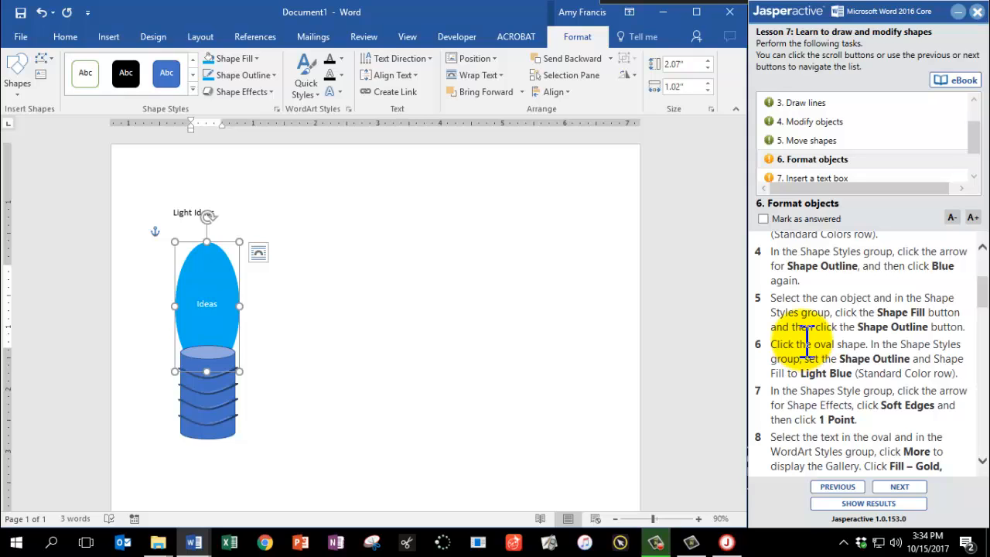
scroll(809, 341, down, 2)
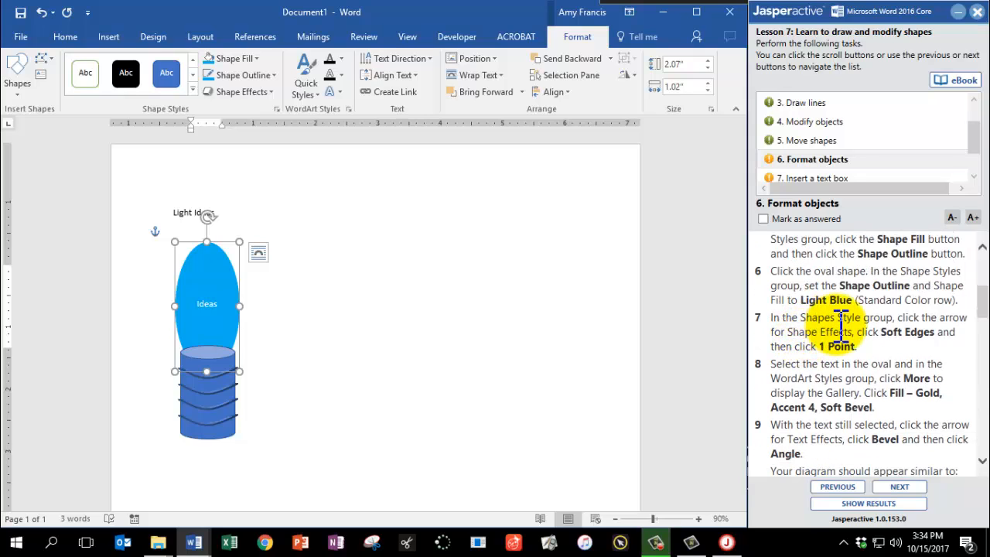
click(271, 92)
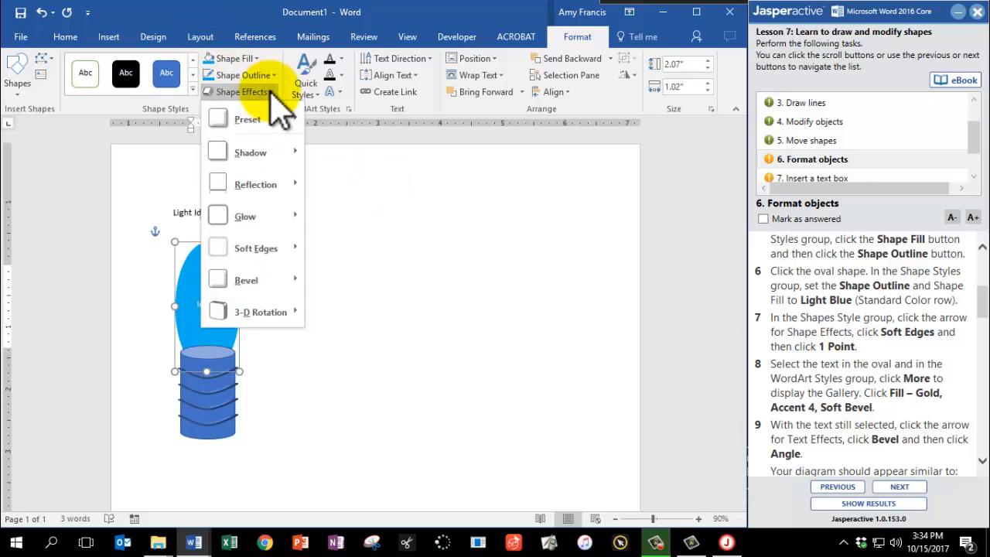
mouse_move(270, 246)
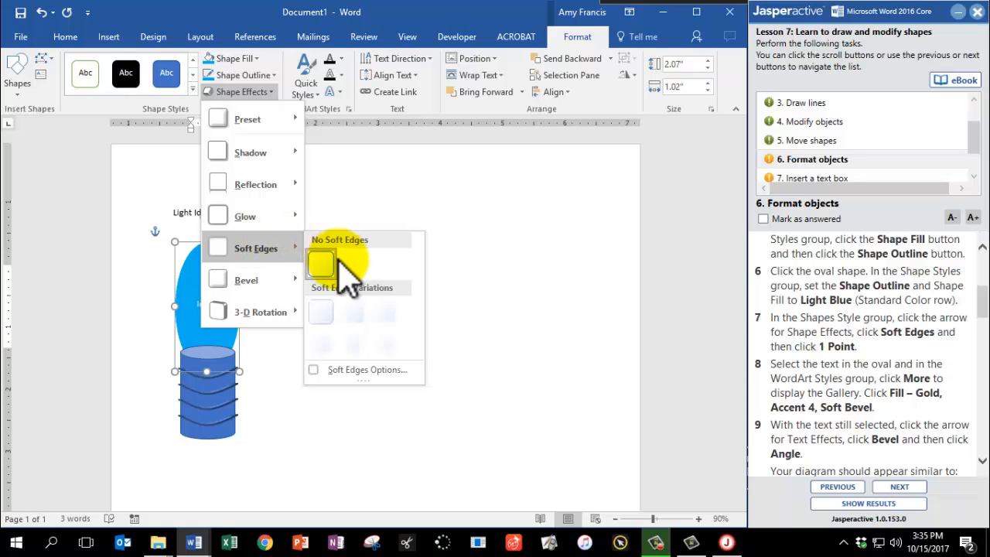
click(331, 320)
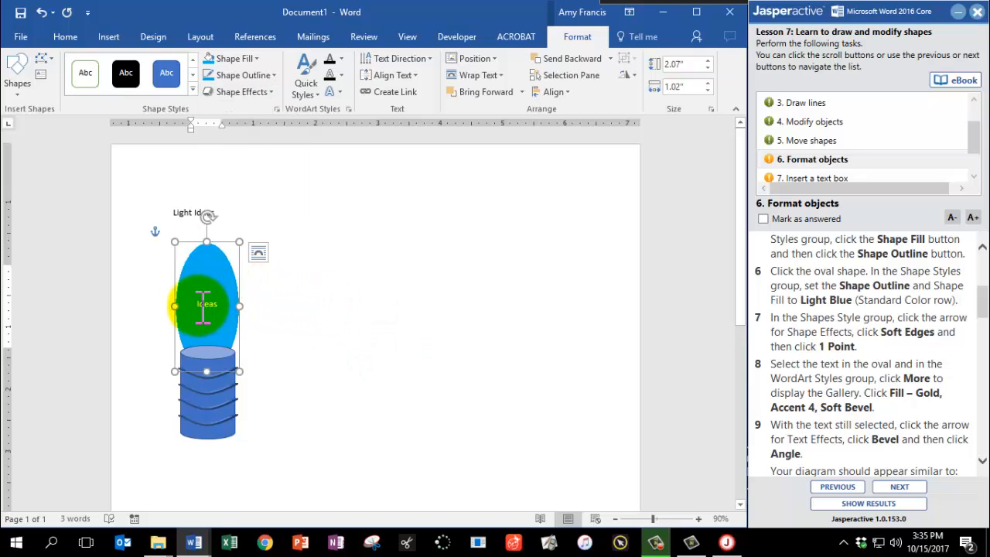
Apply the WordArt style Fill – Gold, Accent 4, Soft Bevel to the text "Ideas" in the oval
drag(199, 306, 223, 308)
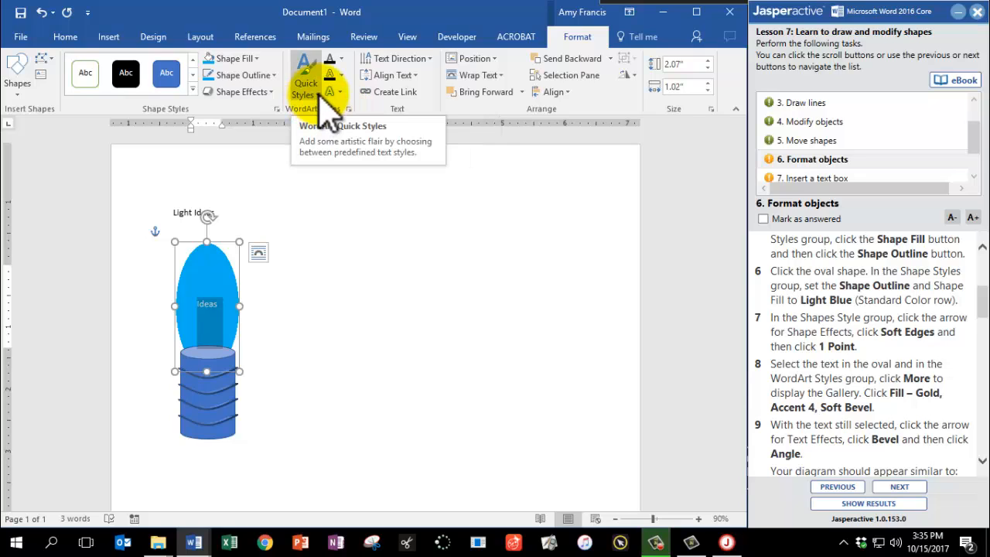
click(319, 99)
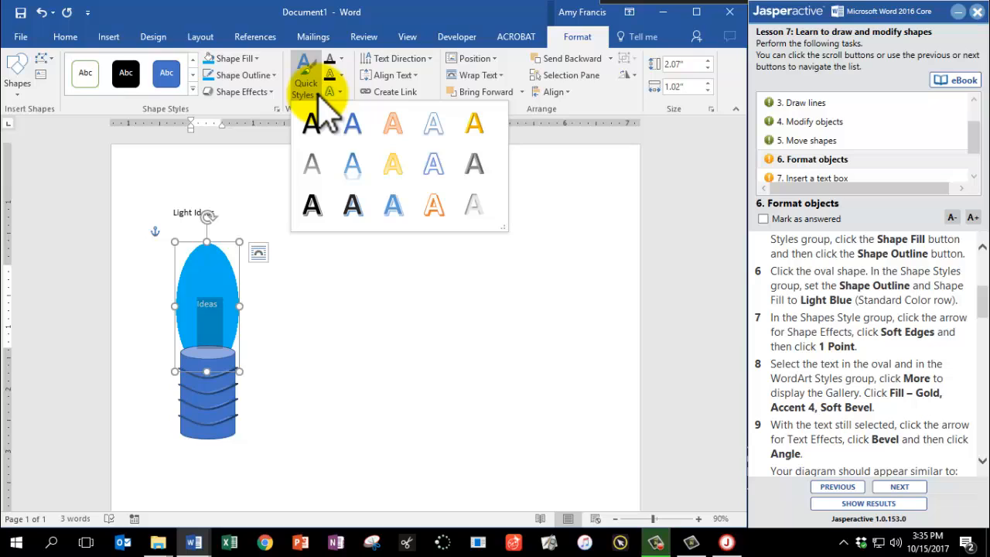
click(482, 122)
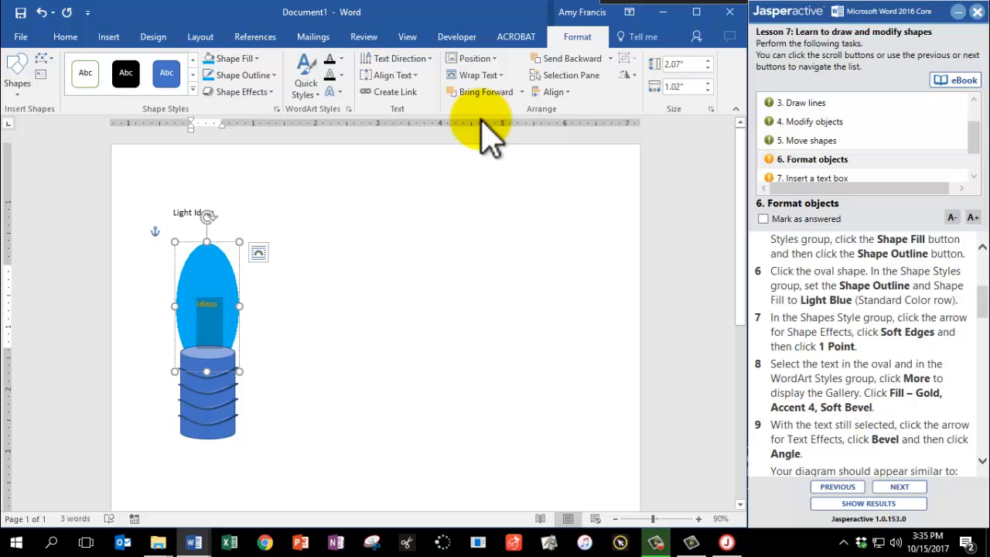
Apply the Angle bevel text effect to the text "Ideas" in the oval
click(343, 93)
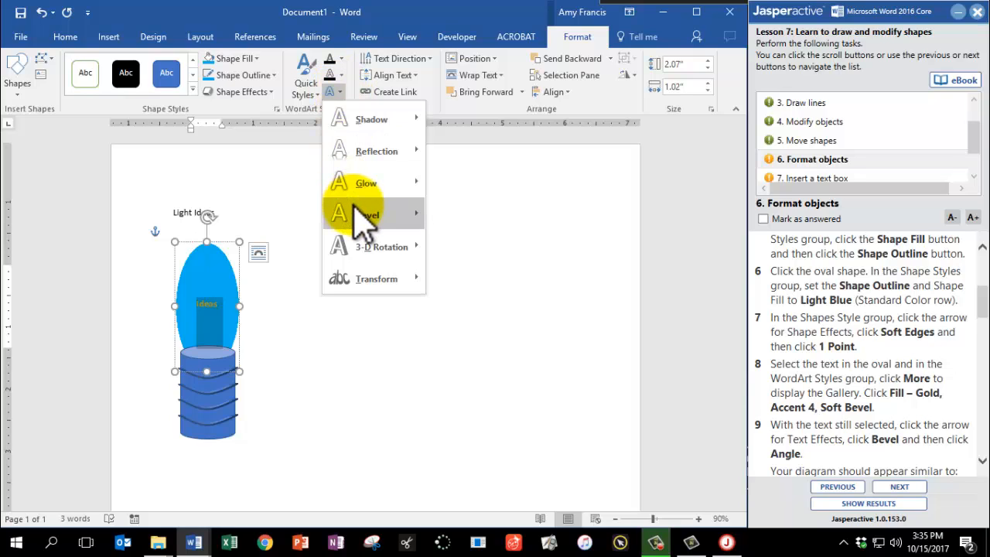
mouse_move(359, 217)
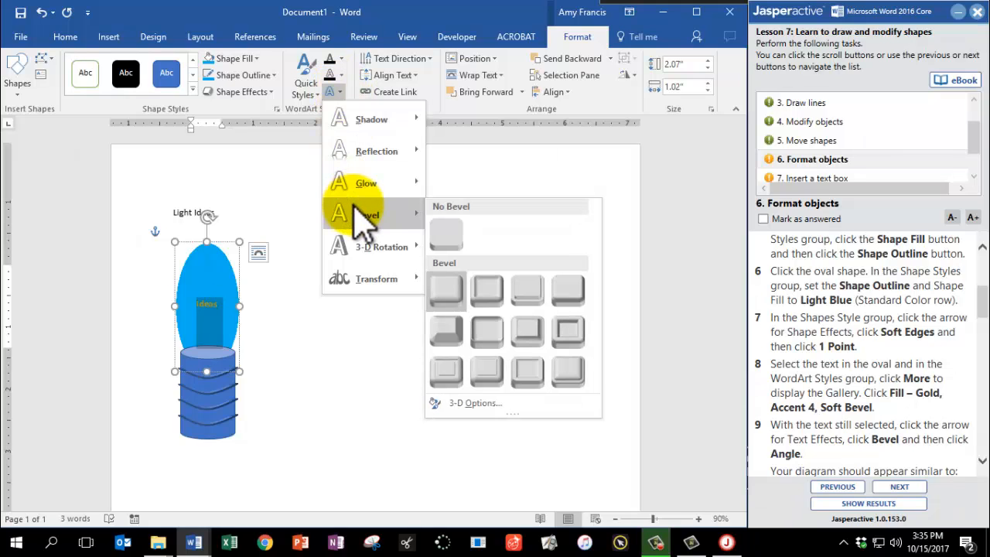
click(446, 331)
Compare the light-bulb drawing with the sample diagram in the task instructions, leaving the oval deselected
scroll(924, 421, down, 5)
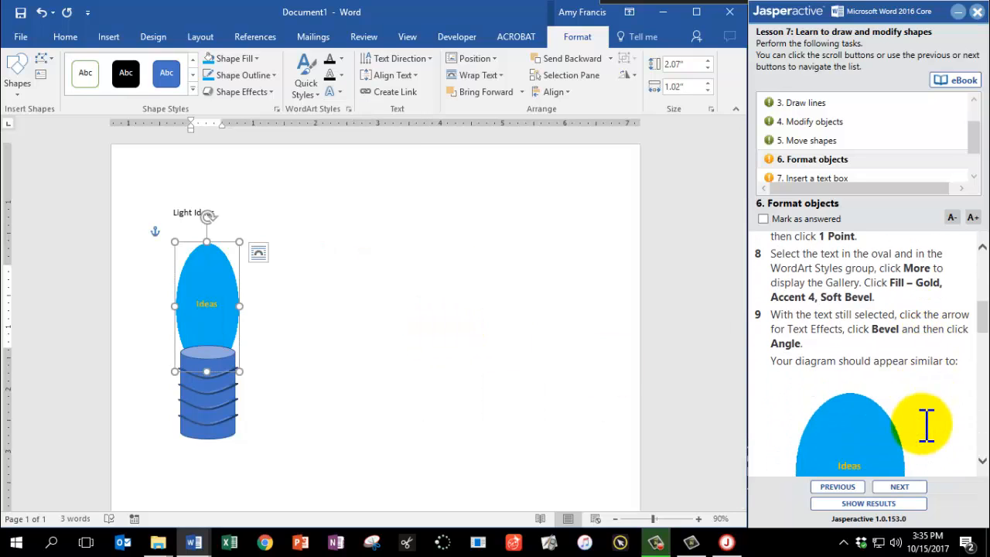
scroll(924, 422, down, 2)
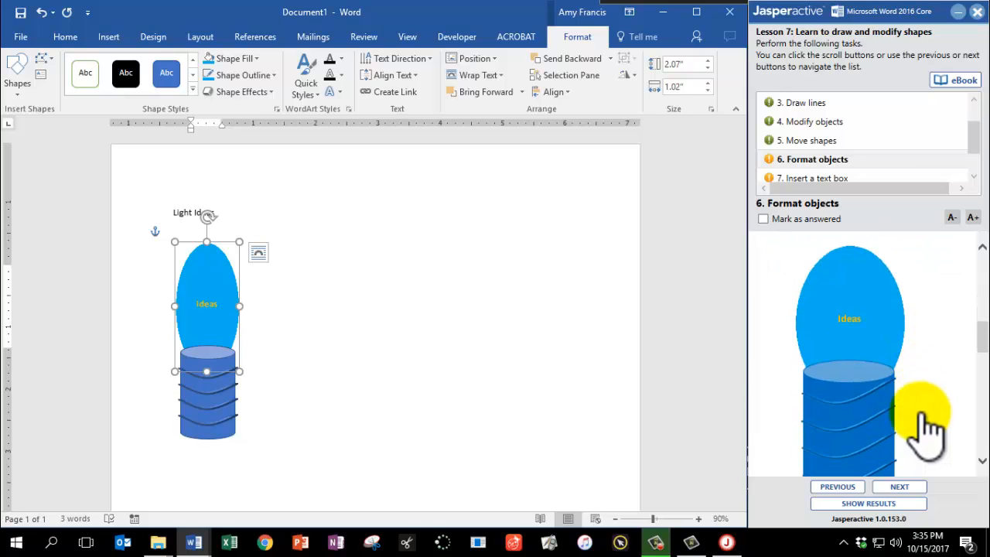
scroll(925, 422, up, 2)
scroll(925, 422, down, 4)
scroll(924, 422, up, 2)
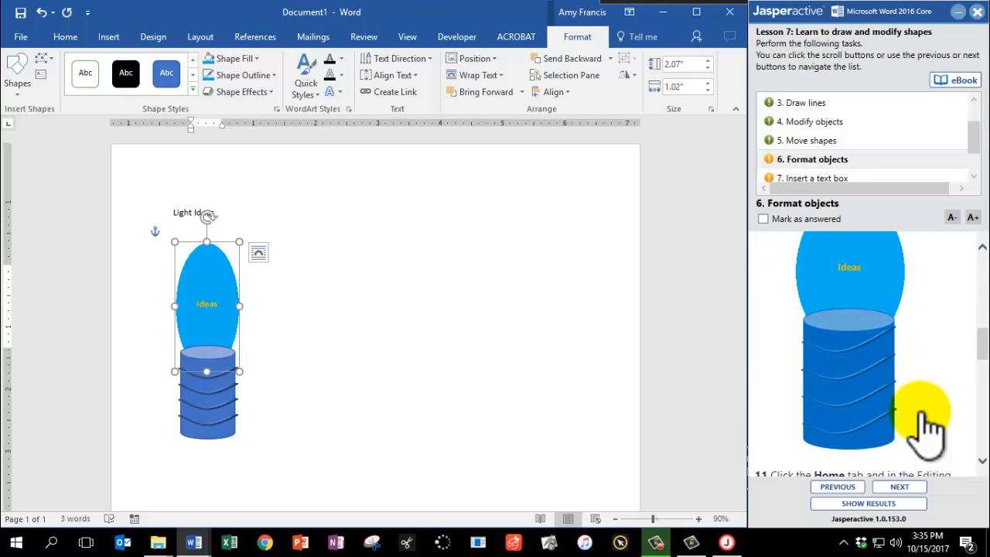
click(399, 320)
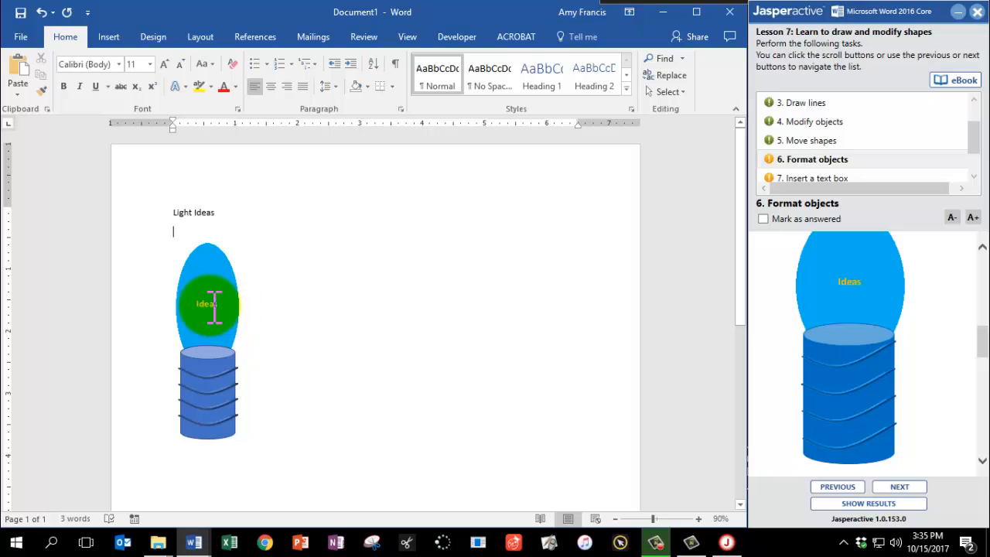
Select all the objects of the light-bulb drawing with Select Objects and group them into a single object
scroll(916, 426, down, 4)
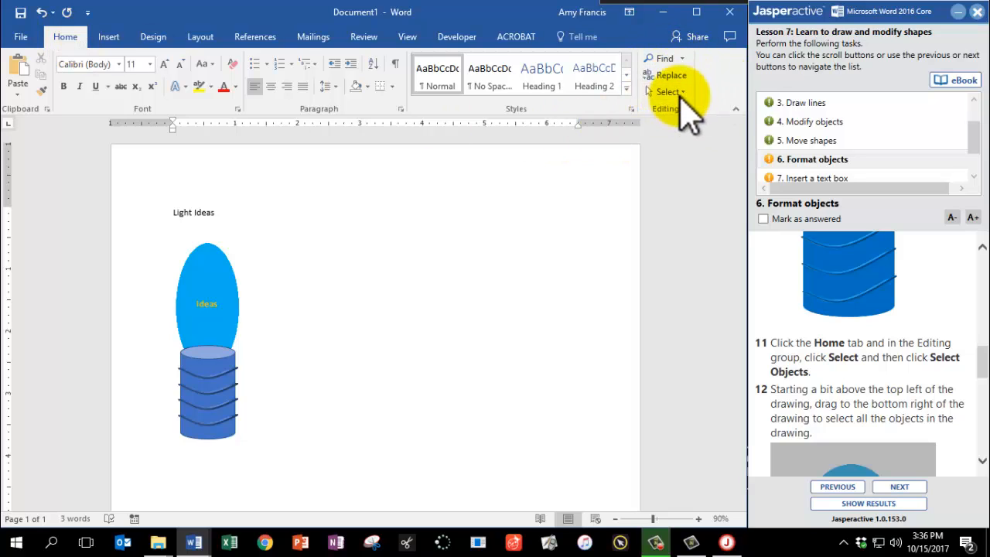
click(676, 93)
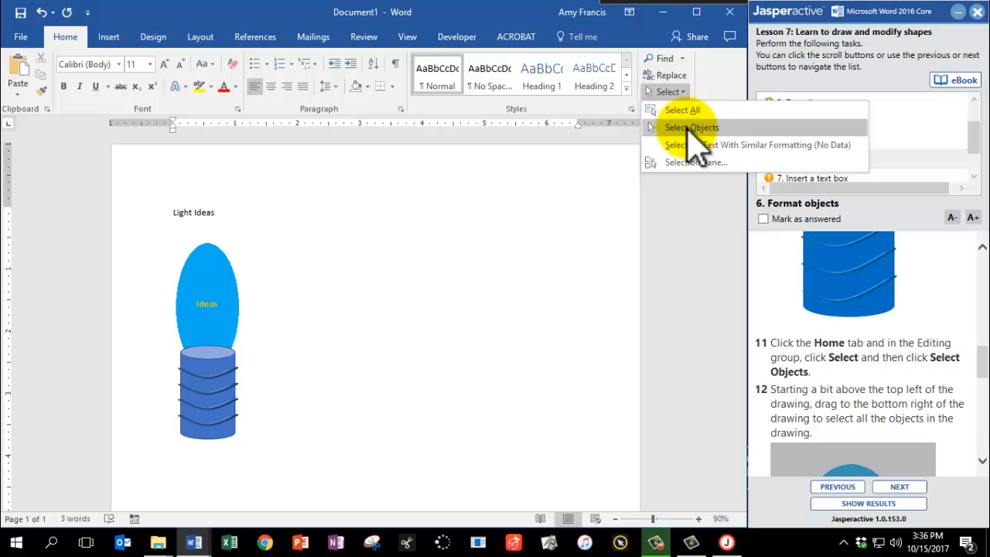
click(687, 128)
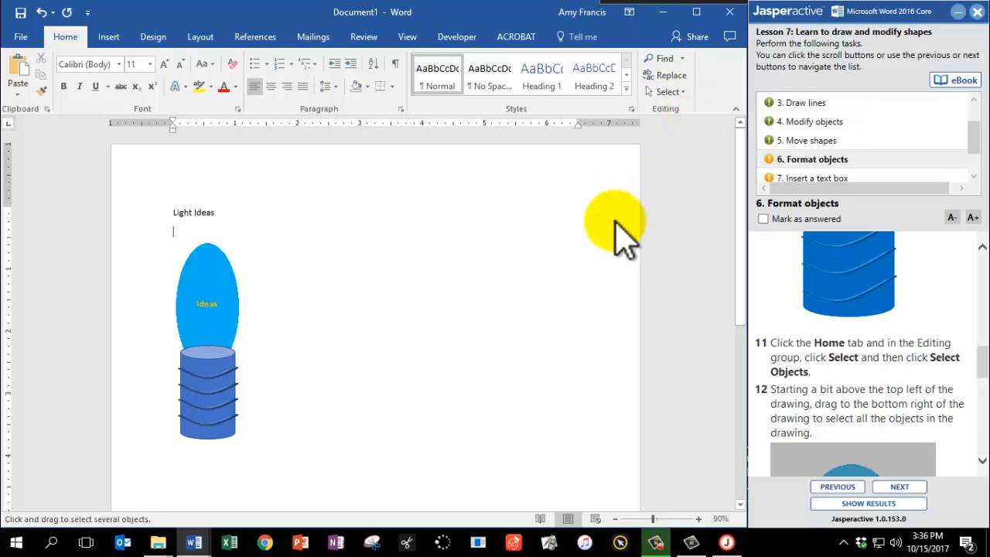
scroll(906, 327, down, 3)
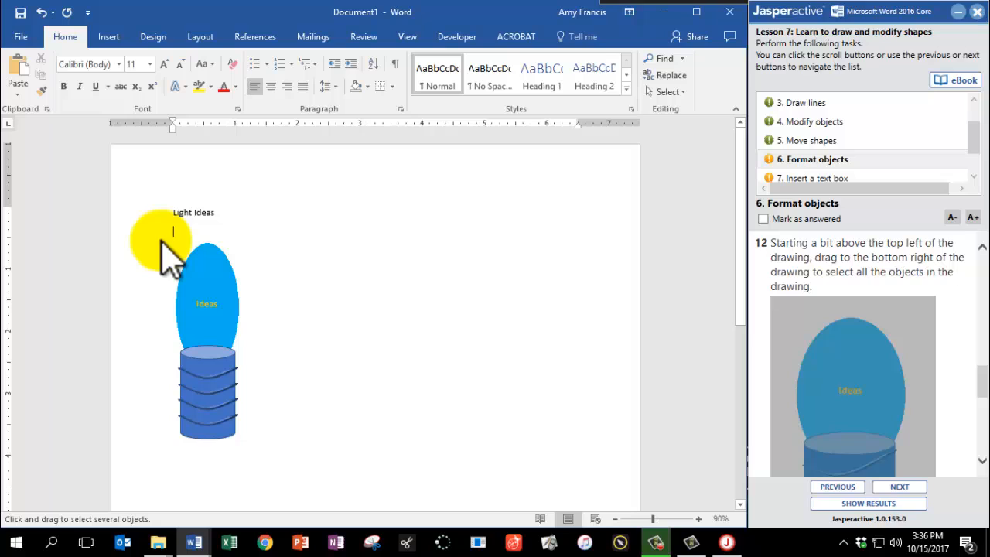
mouse_move(161, 240)
mouse_down()
mouse_move(241, 379)
mouse_move(239, 411)
mouse_move(255, 450)
mouse_up()
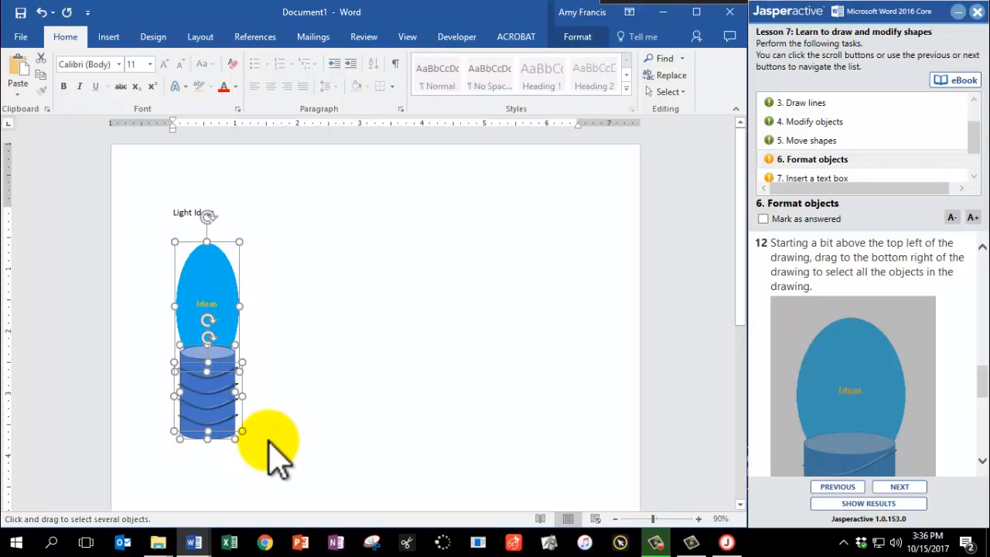
scroll(866, 348, down, 5)
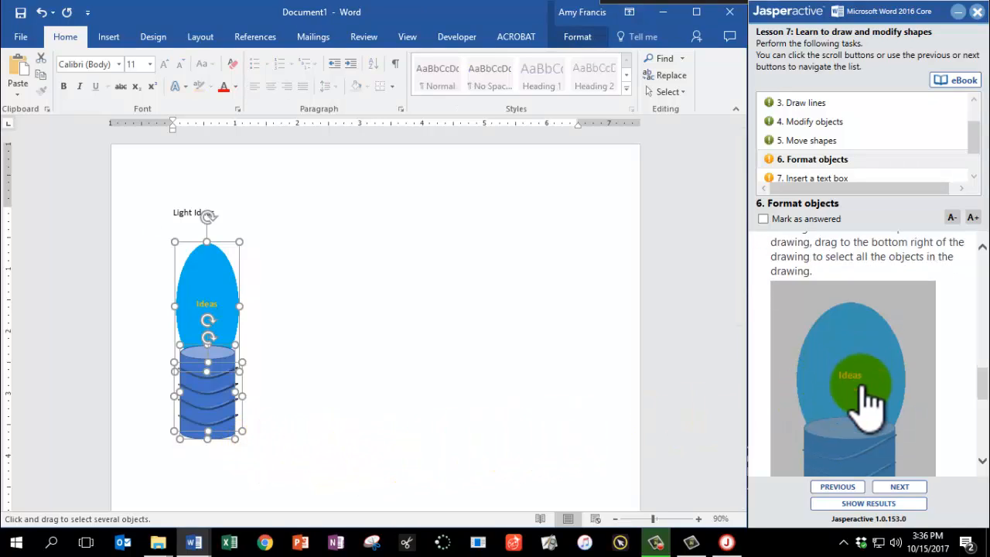
scroll(870, 398, down, 2)
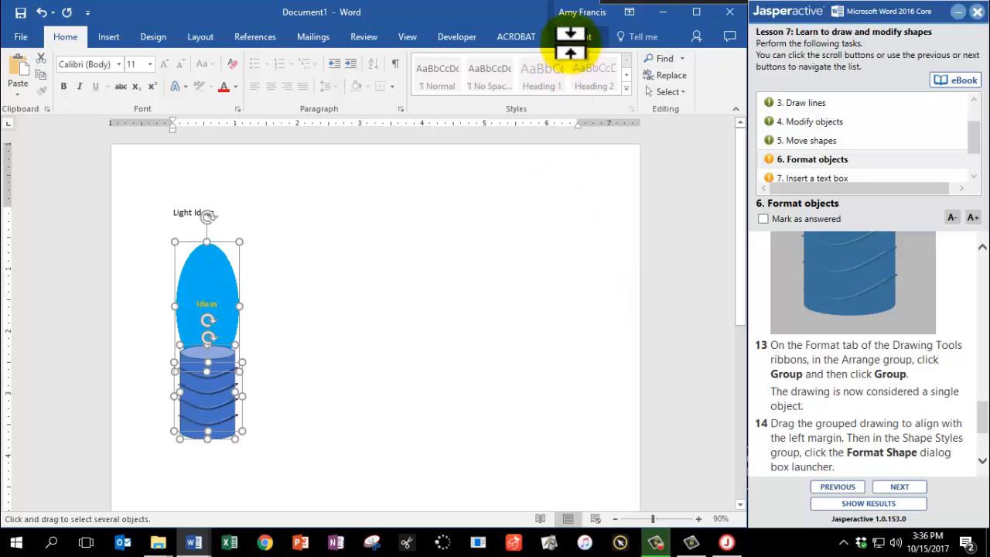
click(577, 37)
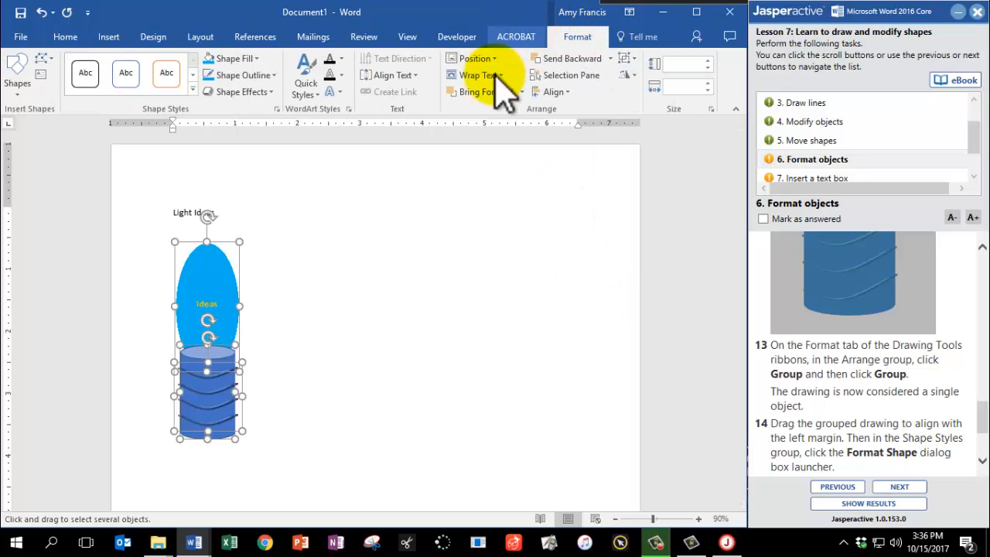
click(631, 60)
click(652, 77)
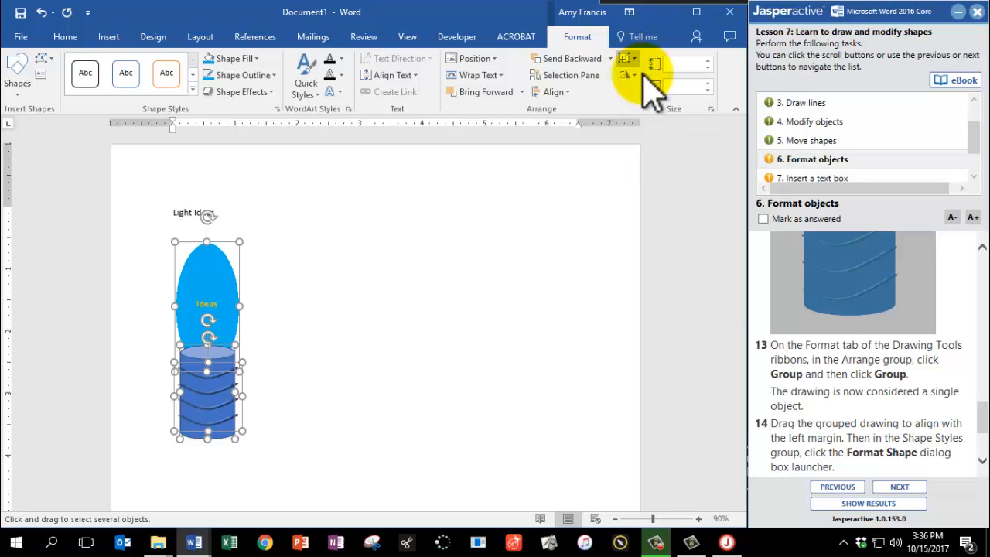
click(217, 238)
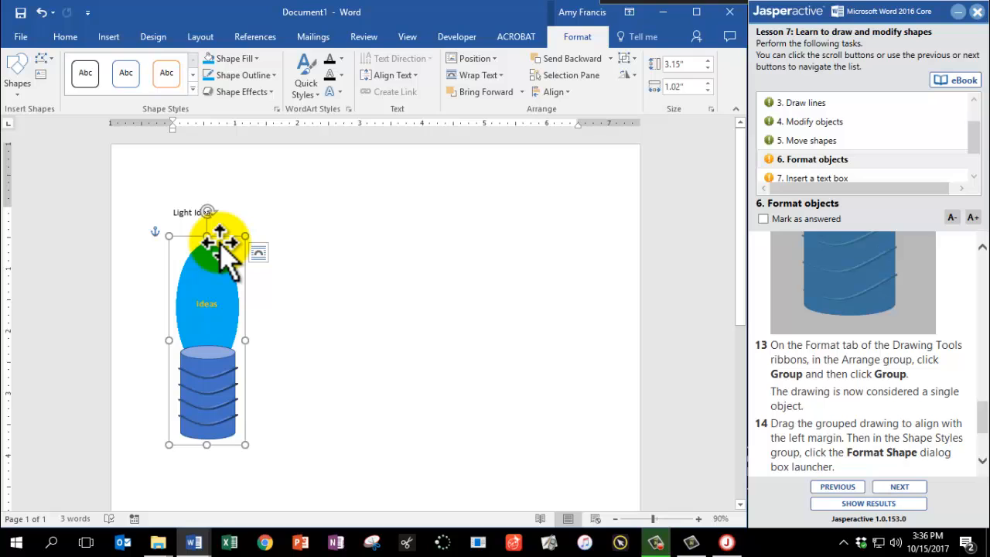
Move the grouped drawing so that it aligns with the page's left margin
scroll(807, 424, down, 2)
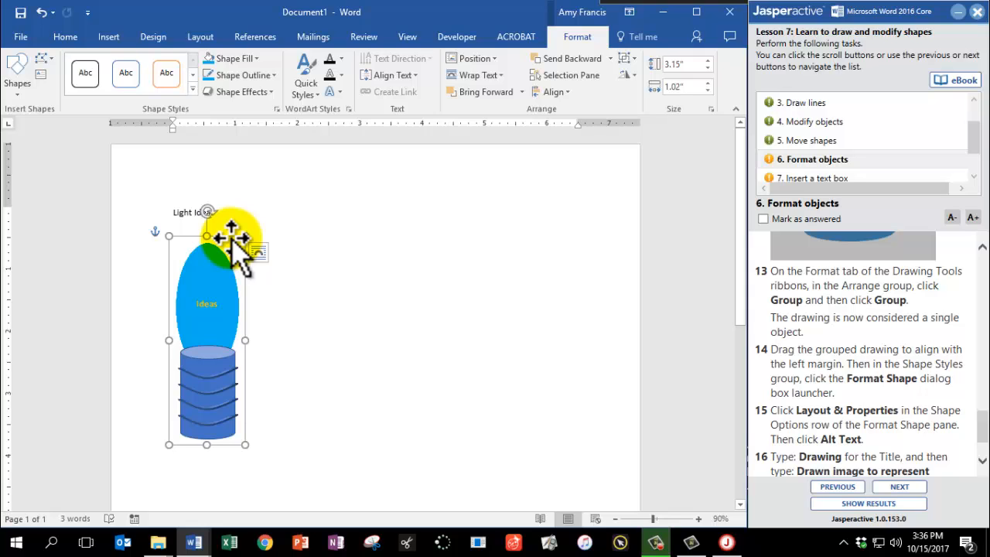
mouse_move(231, 237)
mouse_down()
mouse_move(204, 230)
mouse_move(231, 245)
mouse_up()
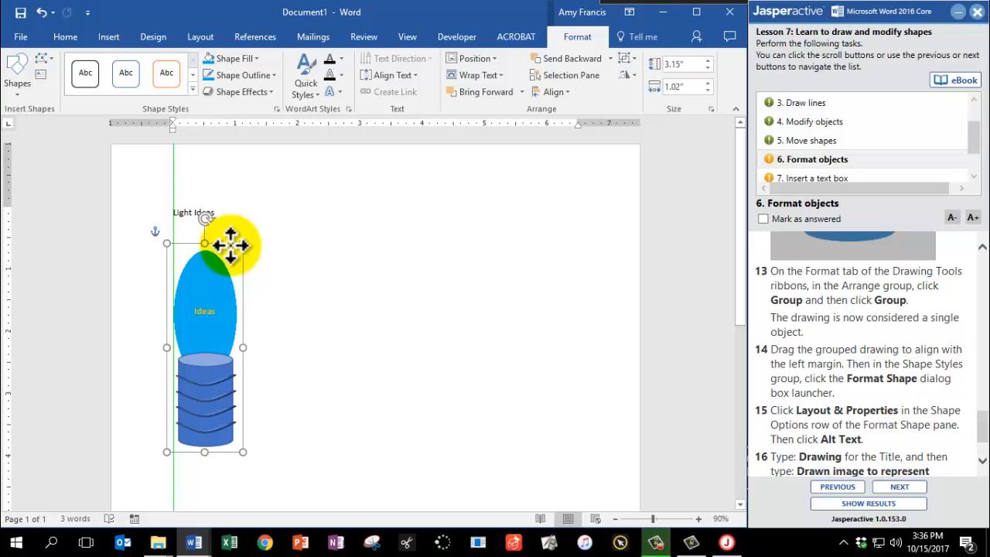
drag(231, 246, 232, 248)
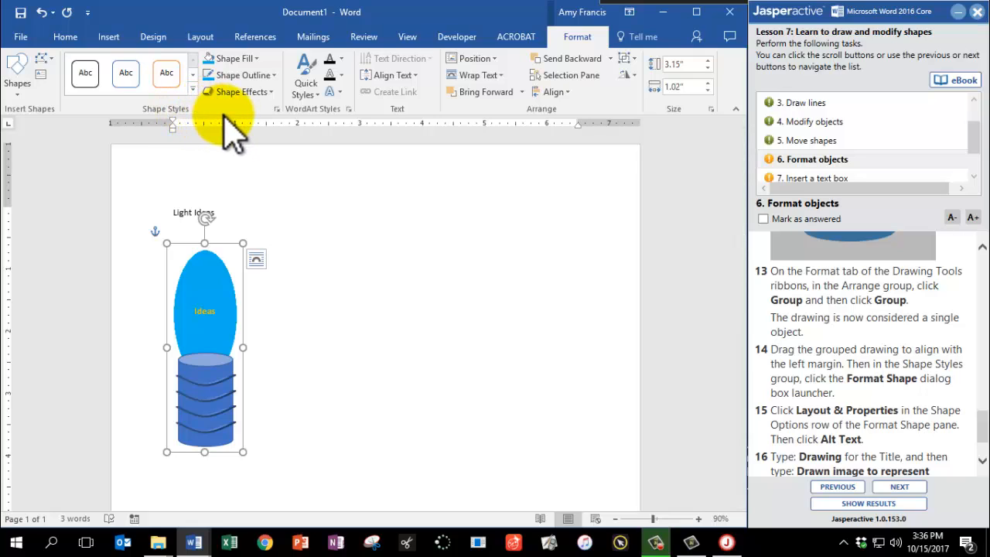
Set the alt text title of the grouped drawing to "Drawing" in its Format Shape layout properties
click(276, 110)
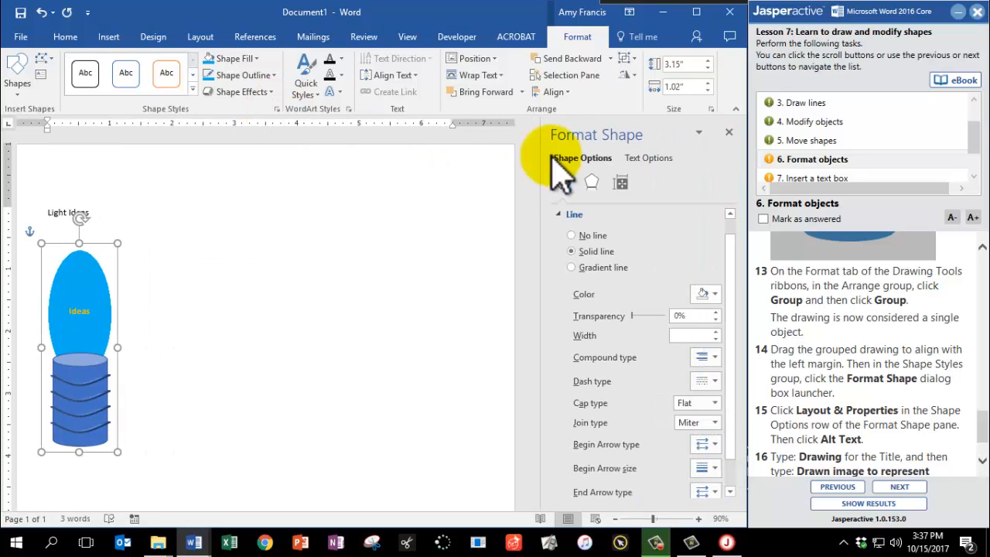
click(621, 185)
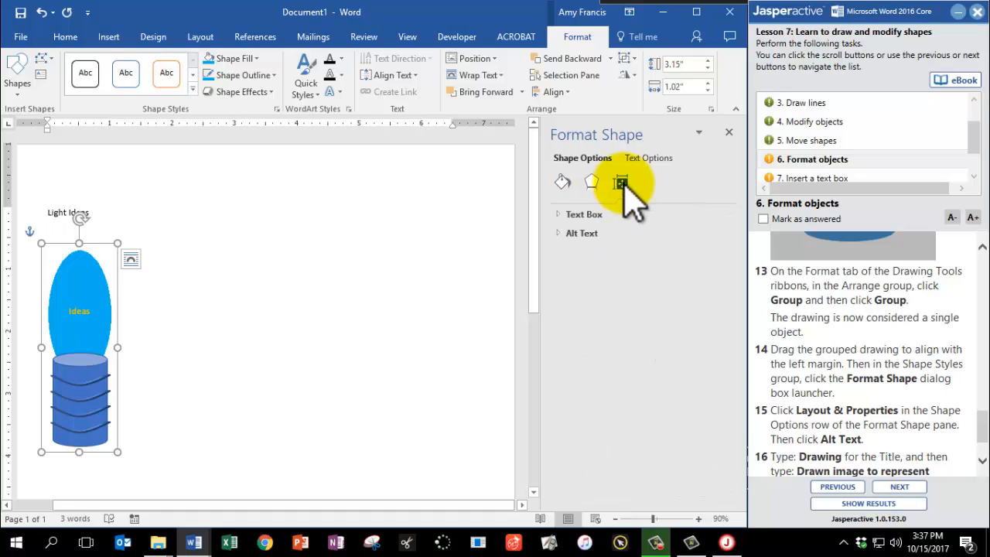
click(588, 233)
scroll(913, 385, down, 1)
scroll(913, 384, down, 1)
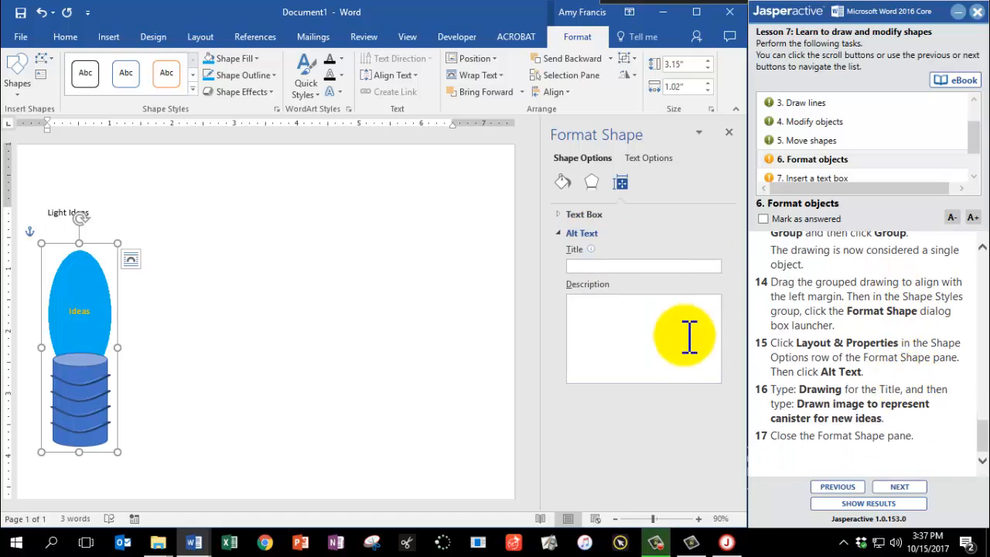
click(650, 266)
text(Drawing)
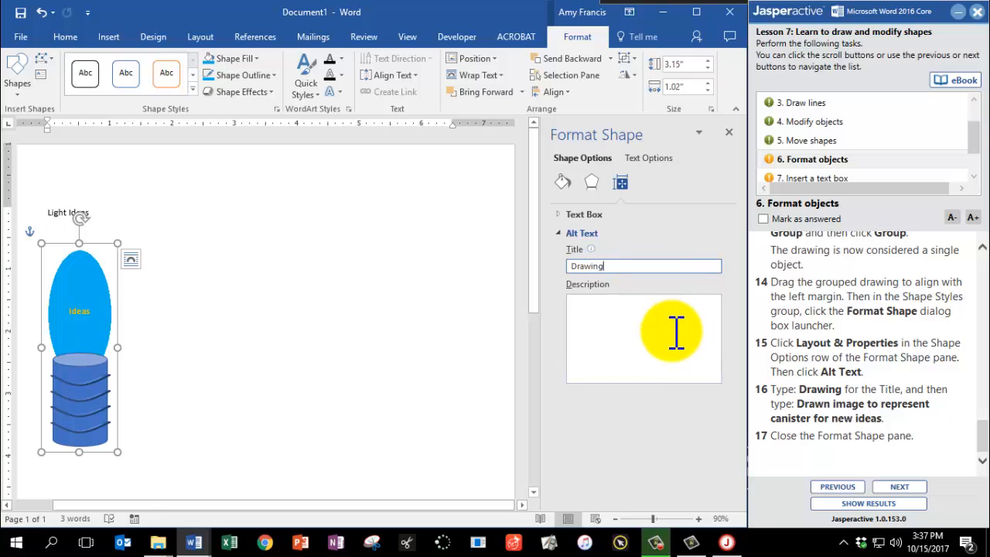
Enter the alt text description "Drawn image to represent canister for new ideas" and close the shape formatting settings
click(653, 338)
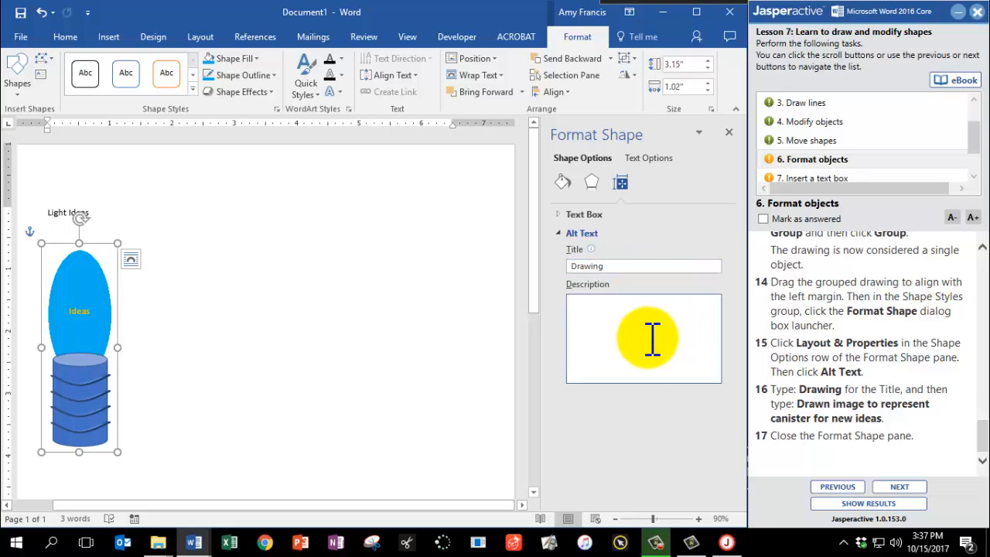
text(Drawn image to represent canister for nee)
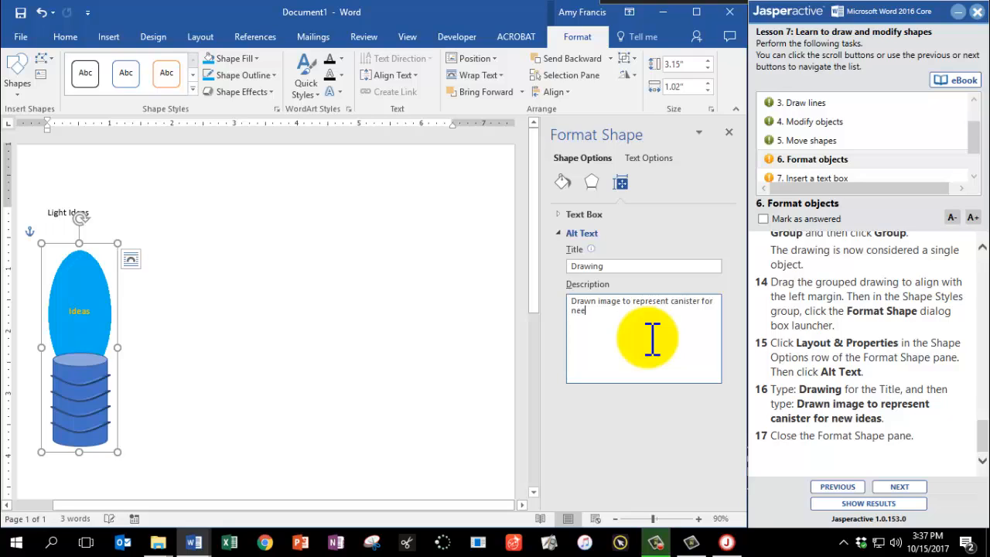
key(BackSpace)
text(w ideas)
click(728, 133)
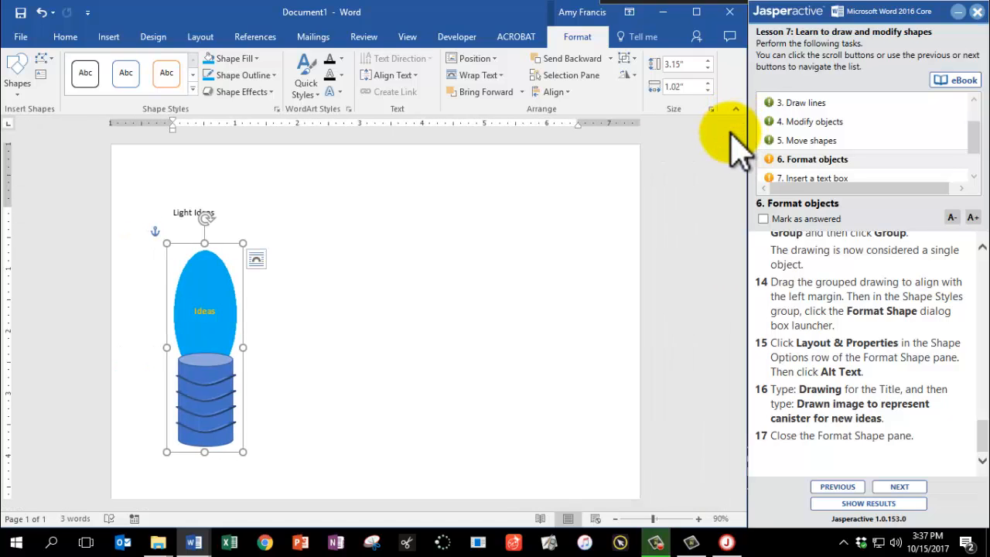
Mark task 6, Format objects, as answered and advance to task 7, Insert a text box
click(764, 219)
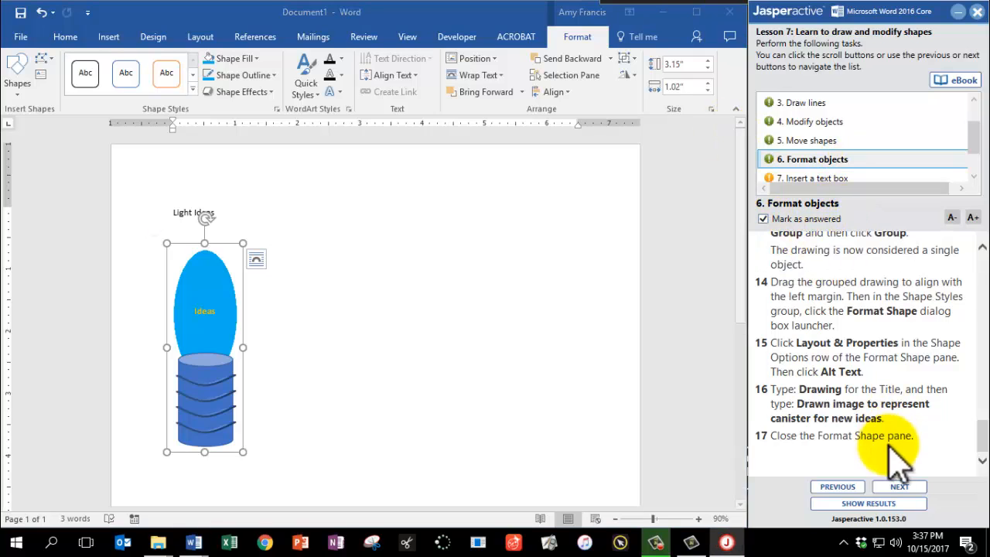
click(899, 486)
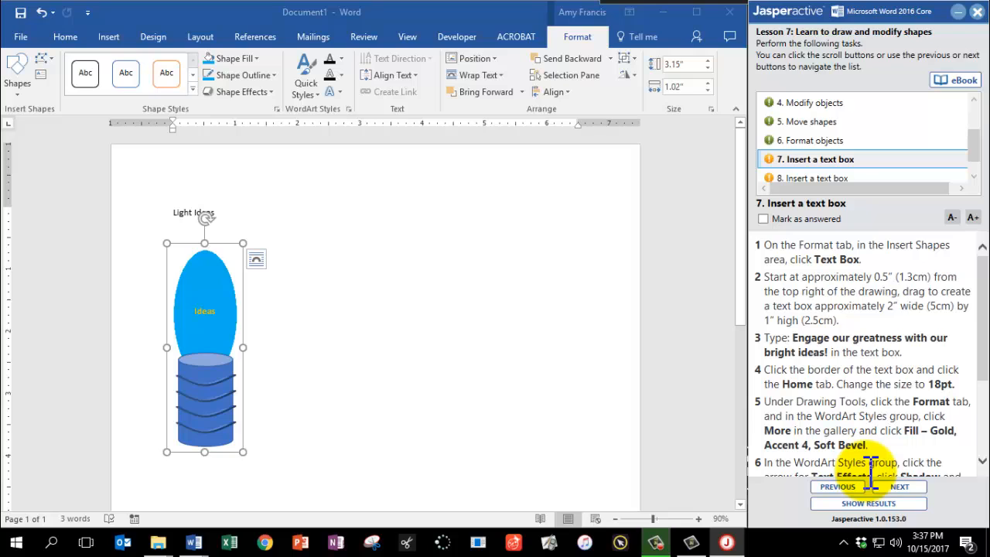
click(41, 75)
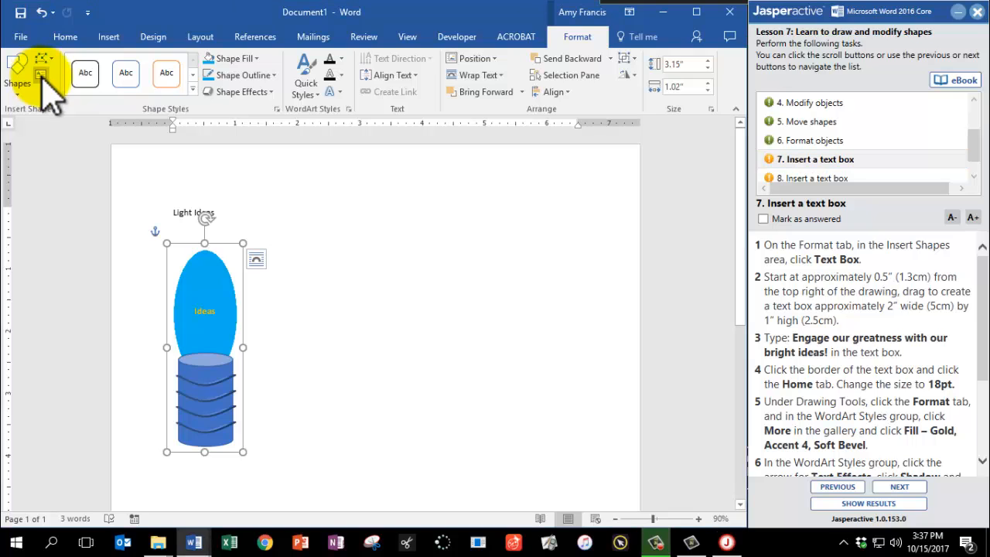
click(41, 75)
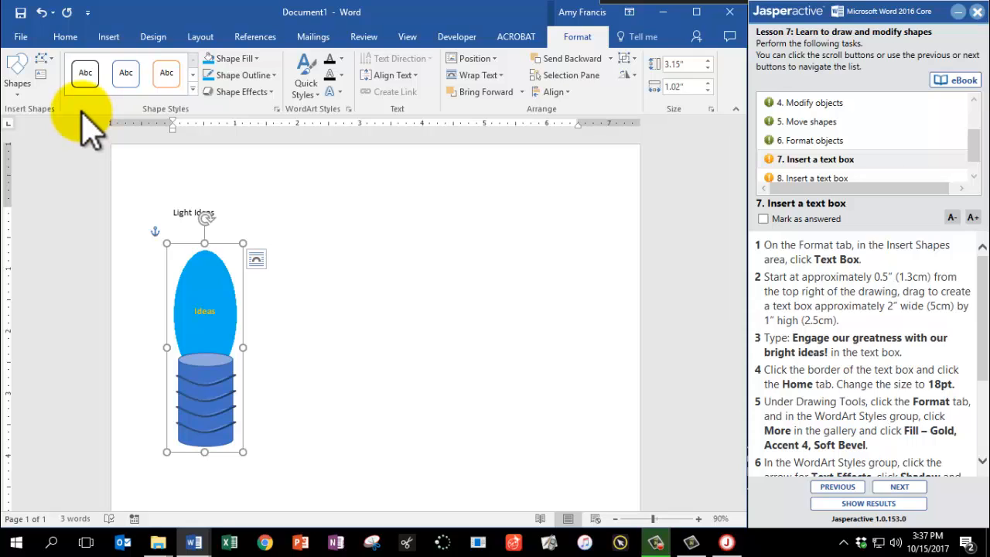
click(285, 248)
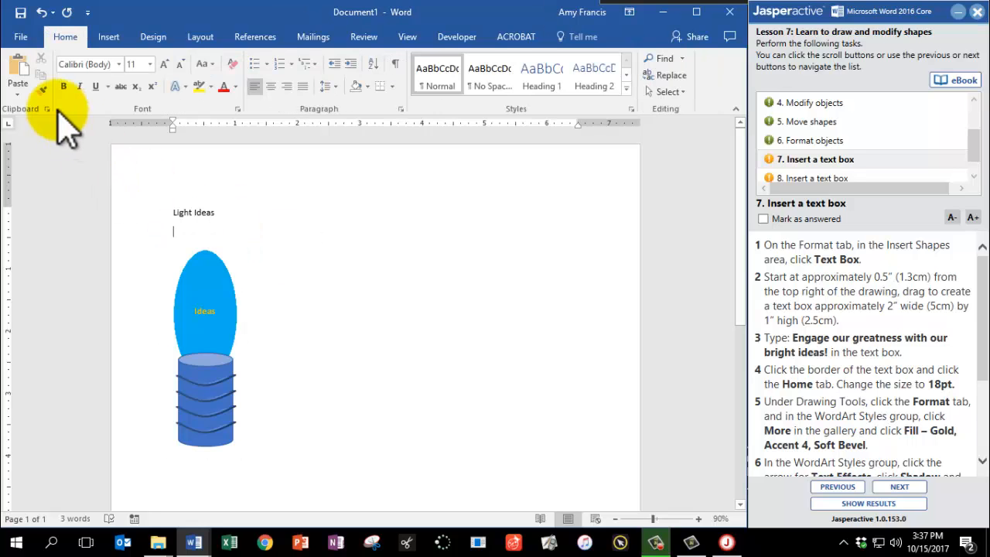
click(201, 275)
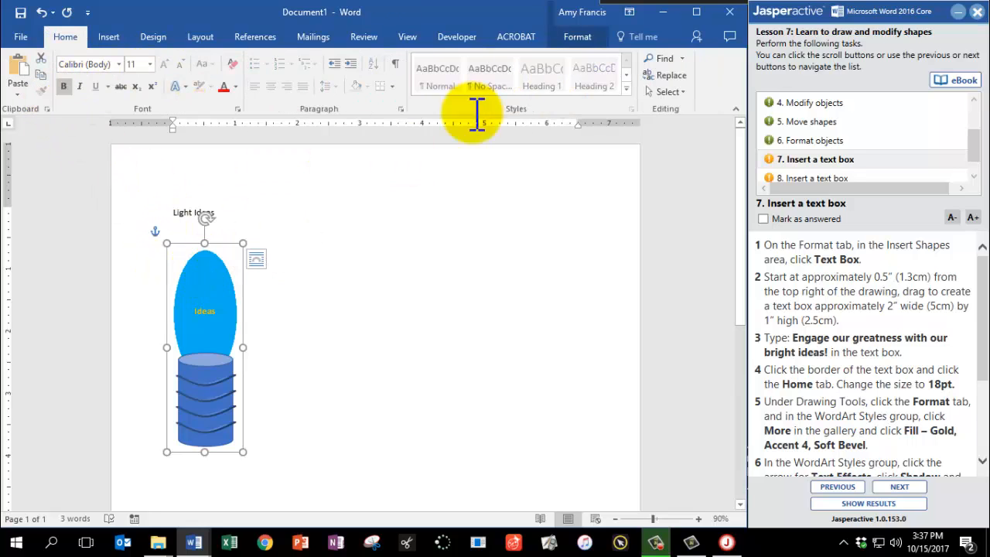
click(579, 37)
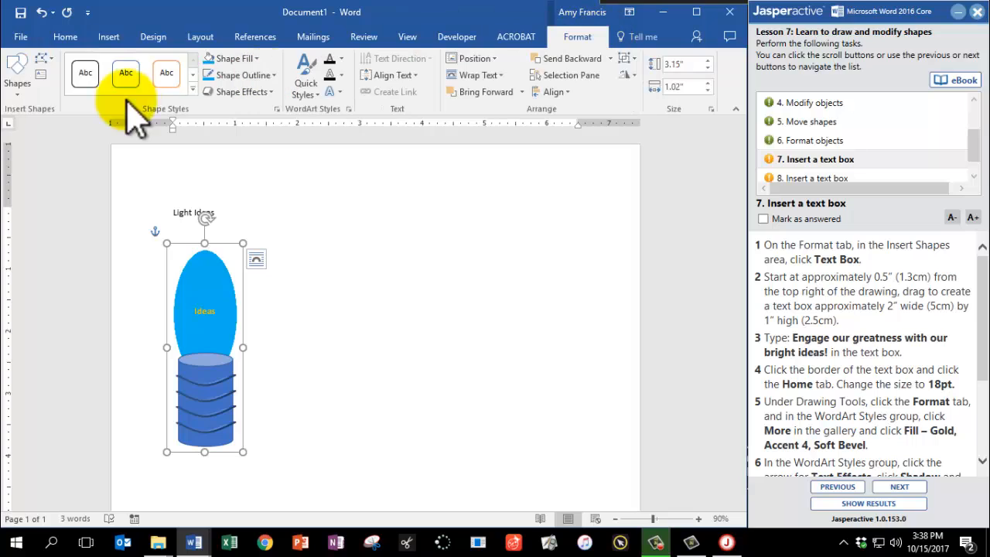
Draw a text box about 0.5" beyond the drawing's top right corner, sized about 2.01" wide by 1.01" high
click(40, 73)
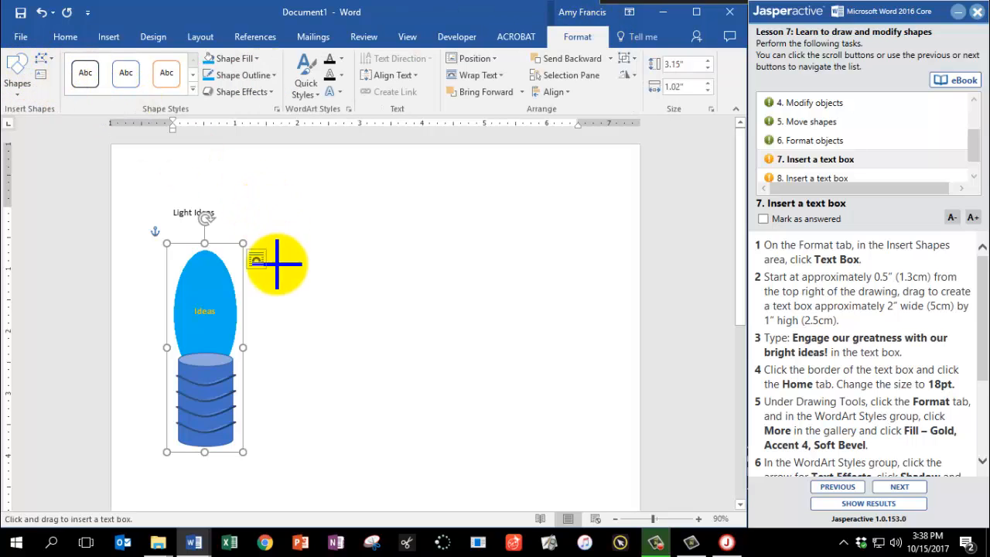
drag(274, 246, 387, 295)
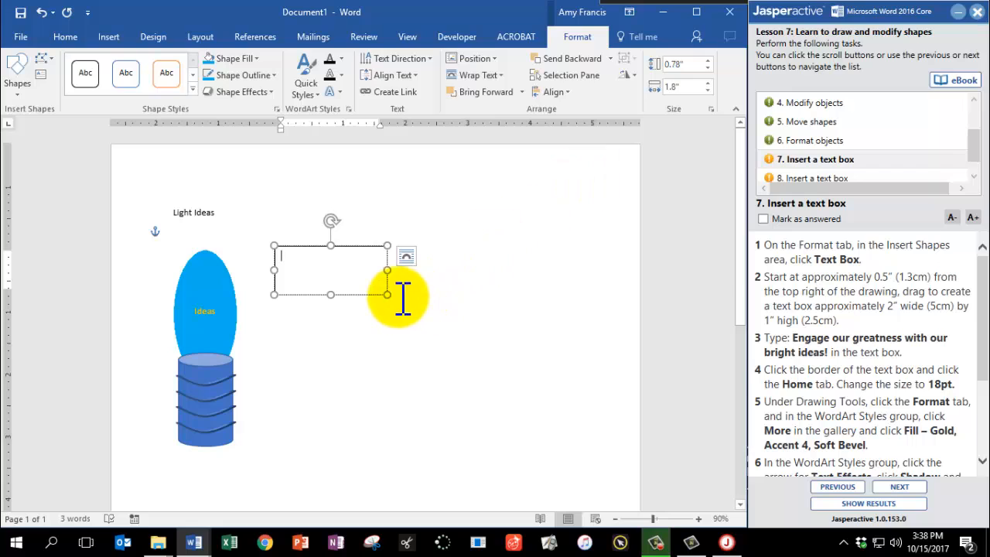
drag(387, 295, 400, 310)
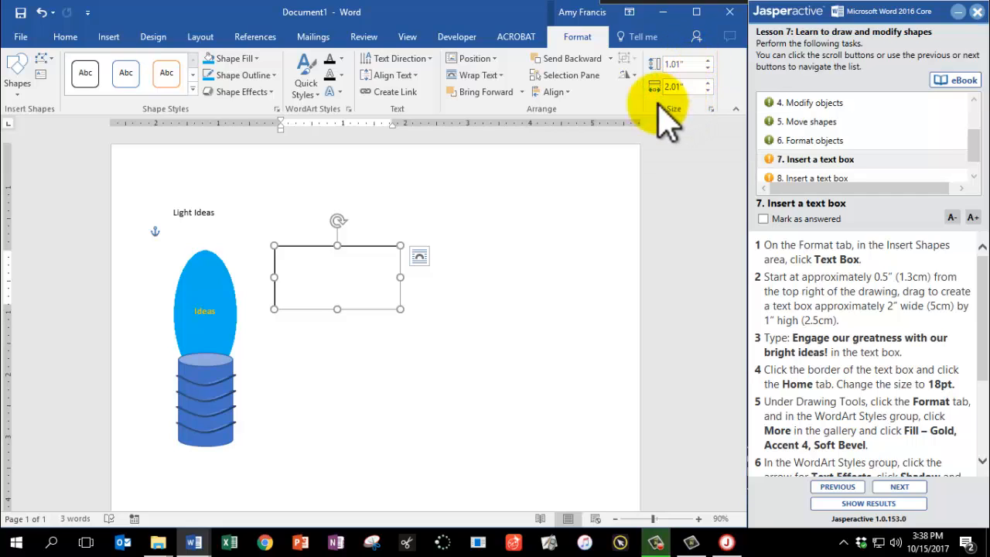
Enter "Engage our greatness with our bright ideas!" in the new text box and set its font size to 18 pt
text(Engage our greatness with)
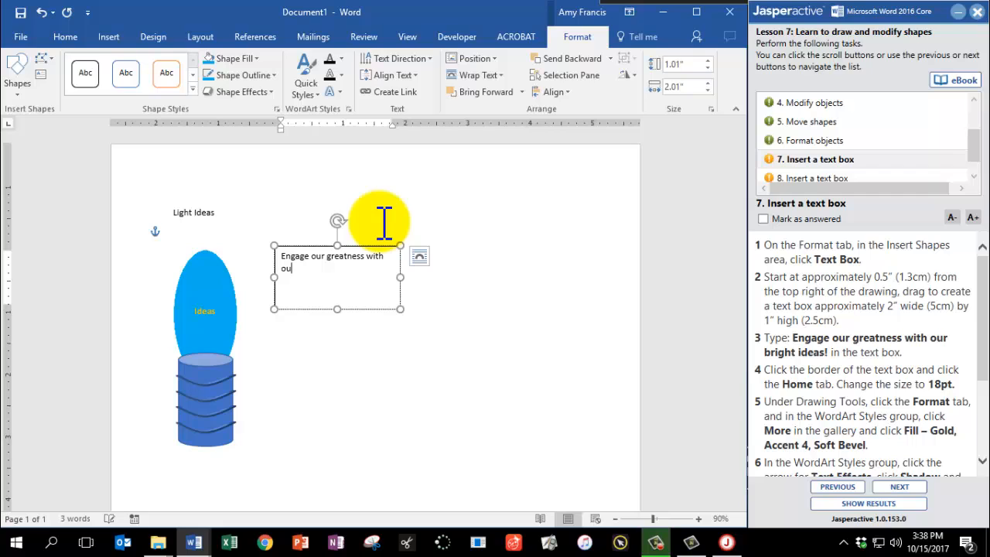
text(ideas!)
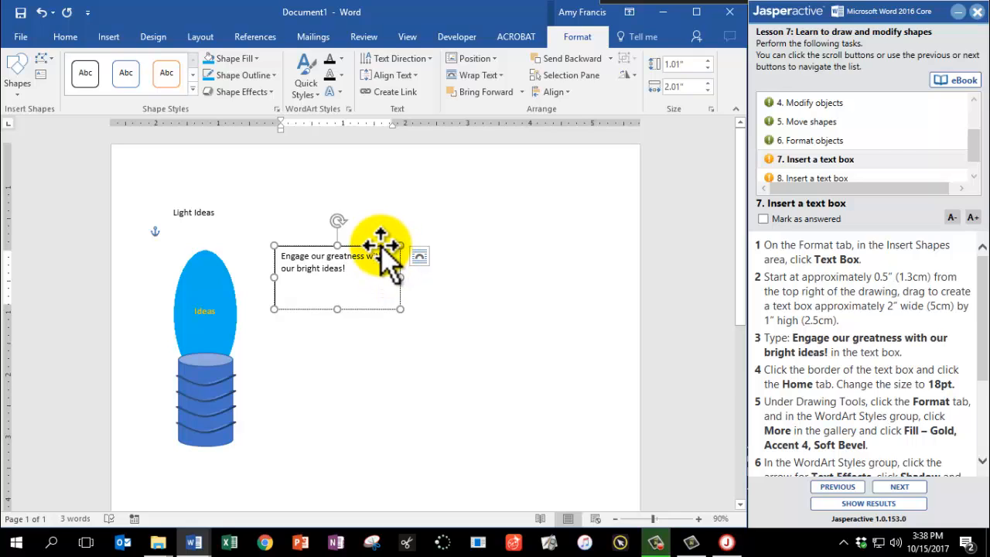
click(381, 246)
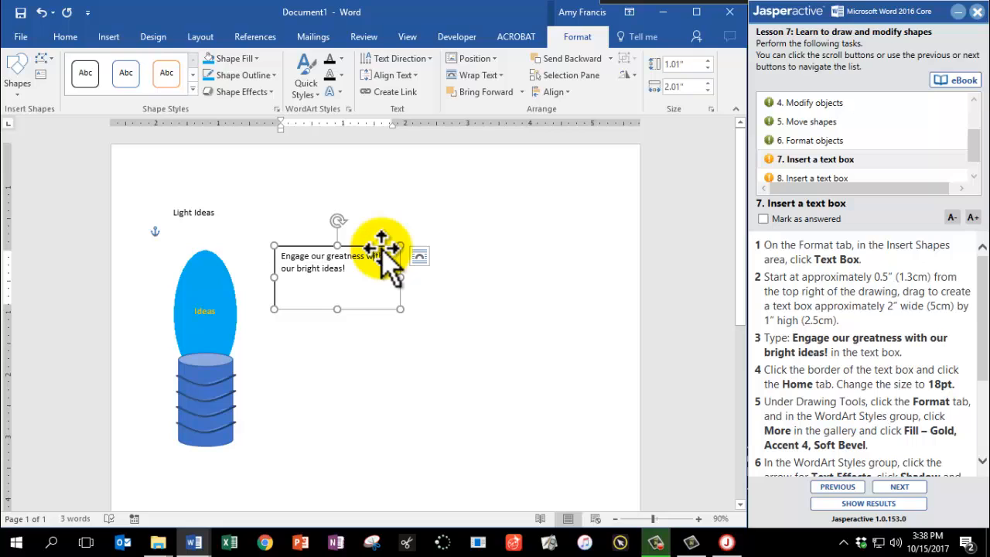
click(65, 39)
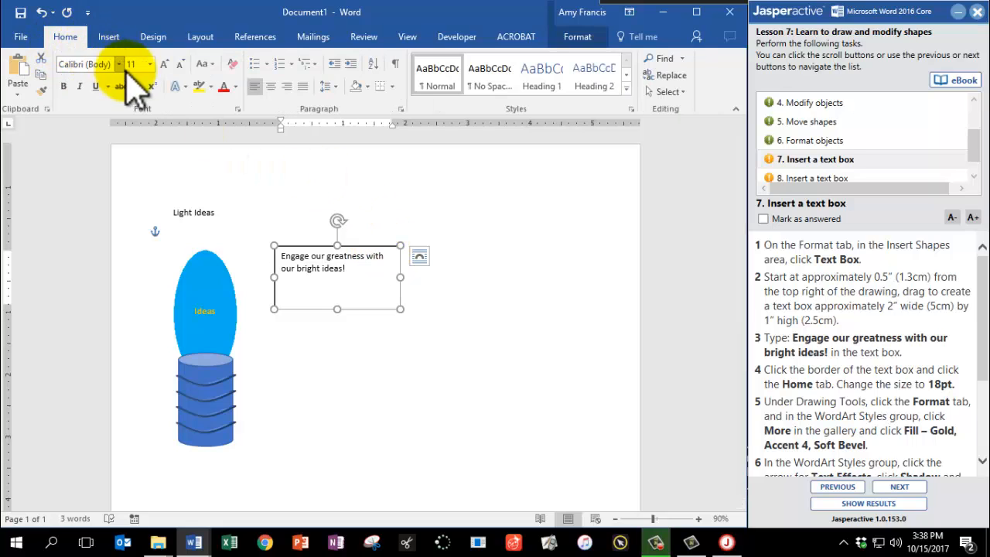
click(150, 65)
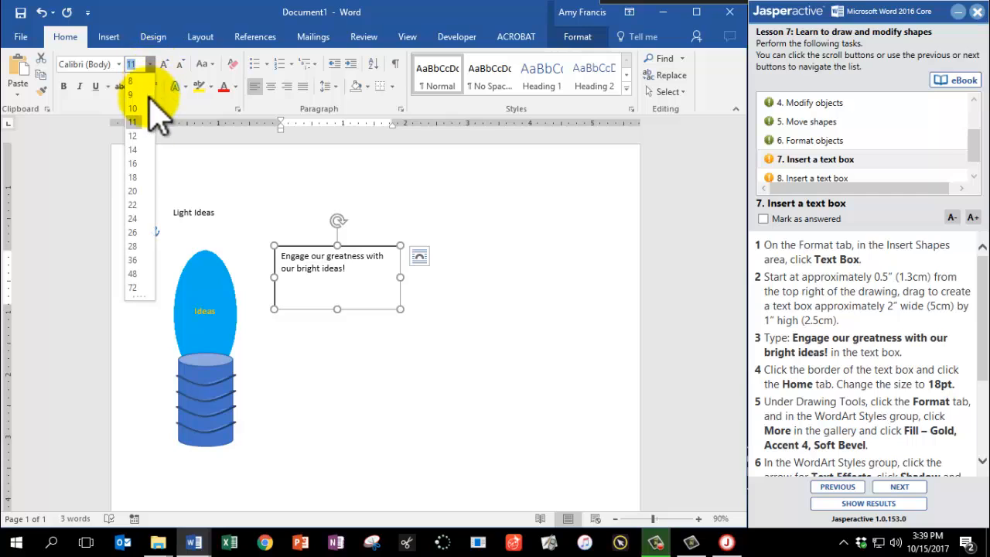
click(133, 177)
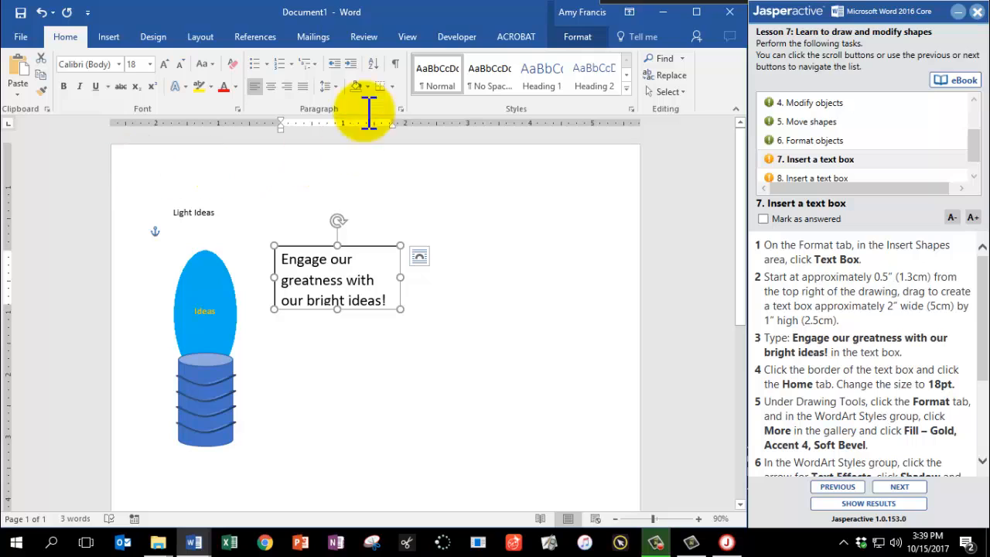
Apply the WordArt style Fill - Gold, Accent 4, Soft Bevel to the slogan text box
click(590, 39)
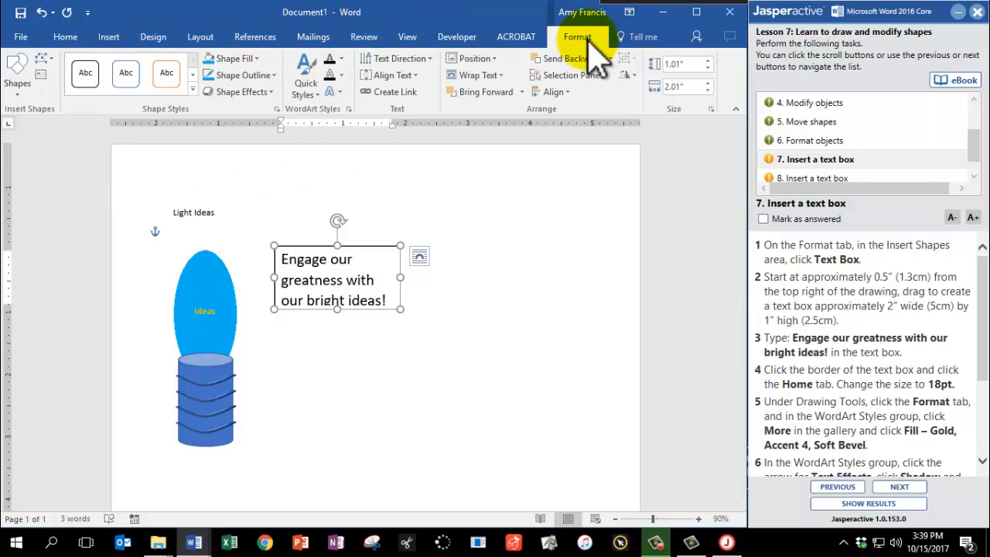
click(317, 98)
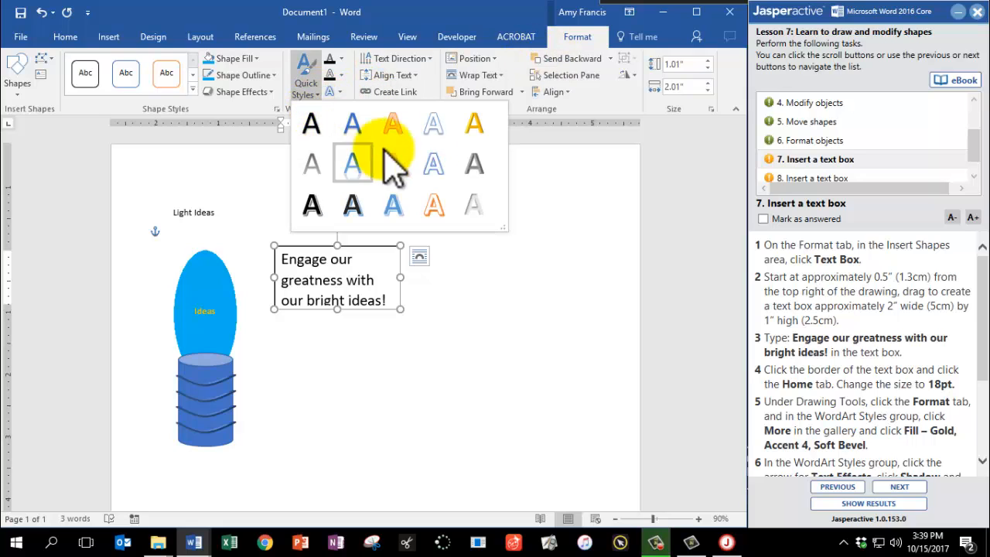
click(475, 124)
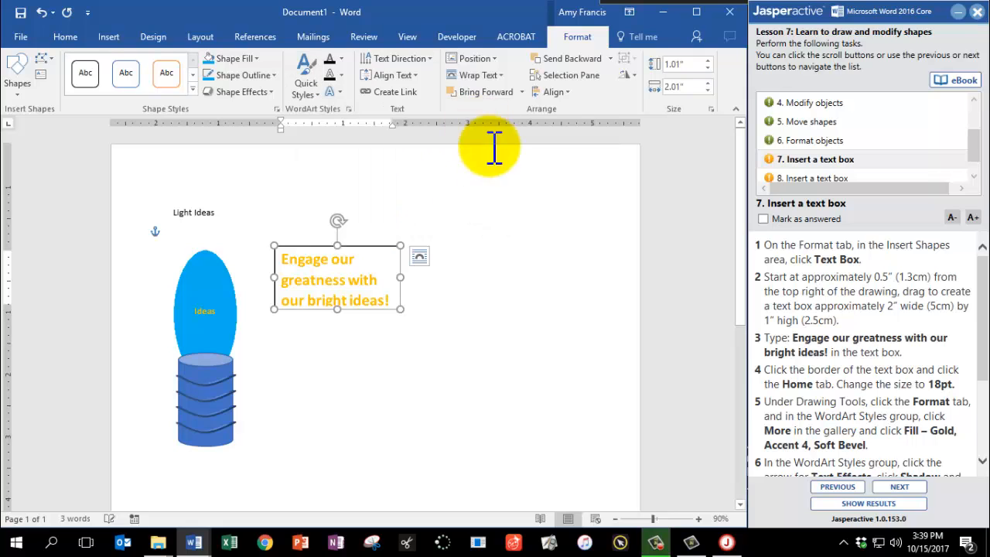
Add the Inside Right inner shadow text effect to the slogan text
scroll(938, 396, down, 3)
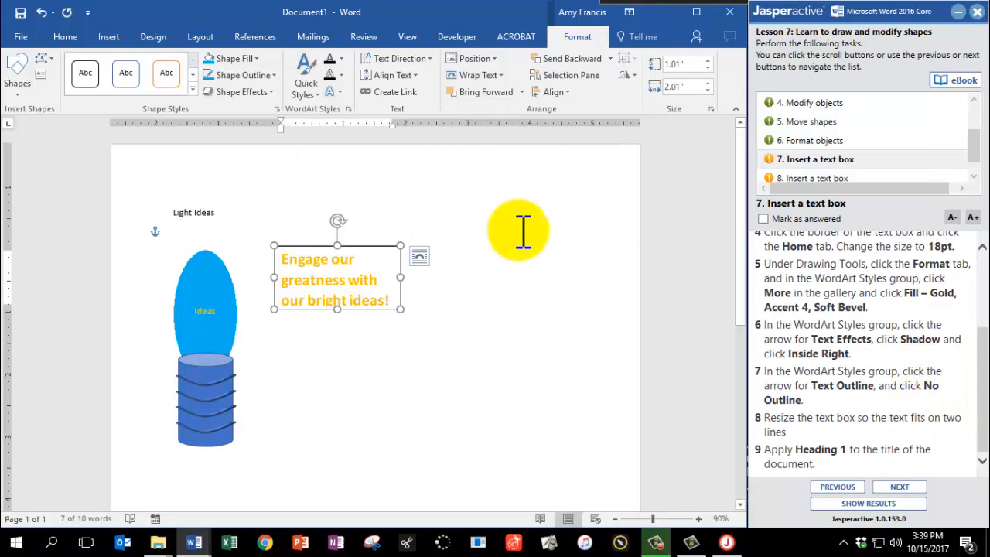
click(341, 92)
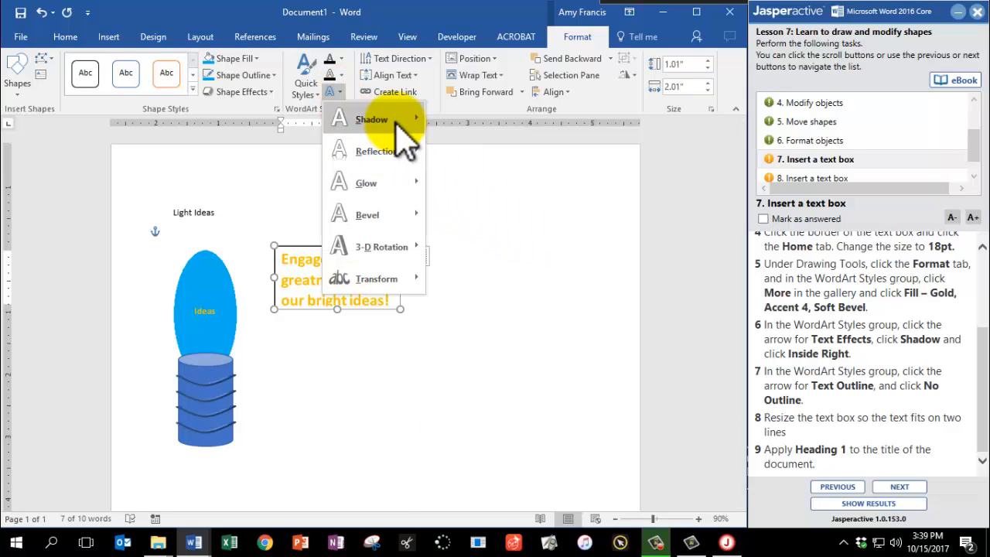
mouse_move(397, 121)
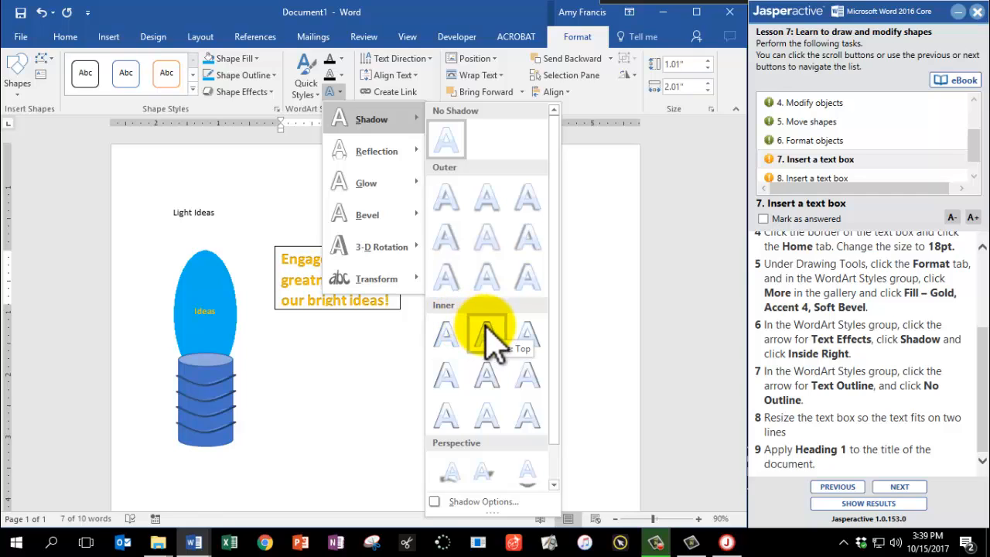
click(528, 377)
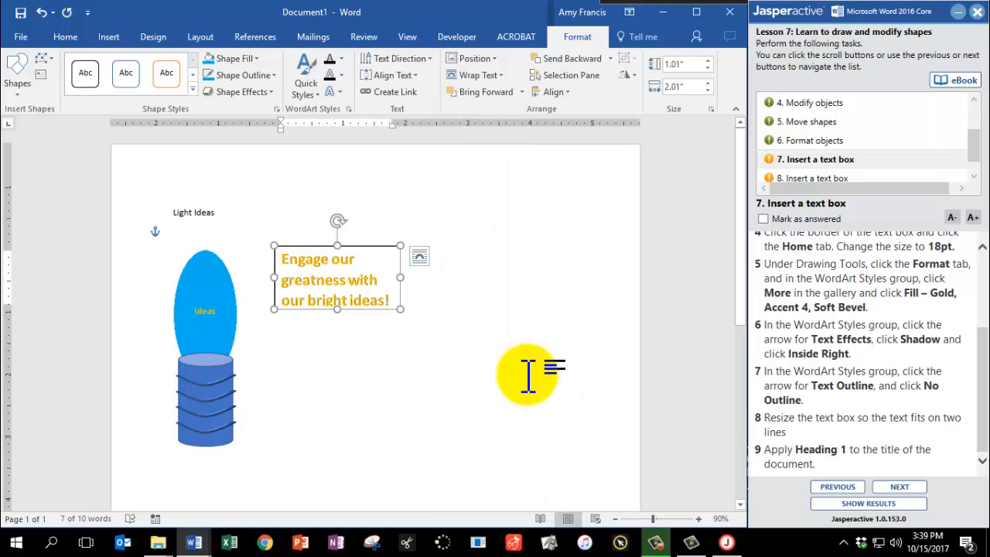
Remove the slogan's text outline and resize its text box to about 2.65" wide by 0.77" high to fit two lines
click(341, 76)
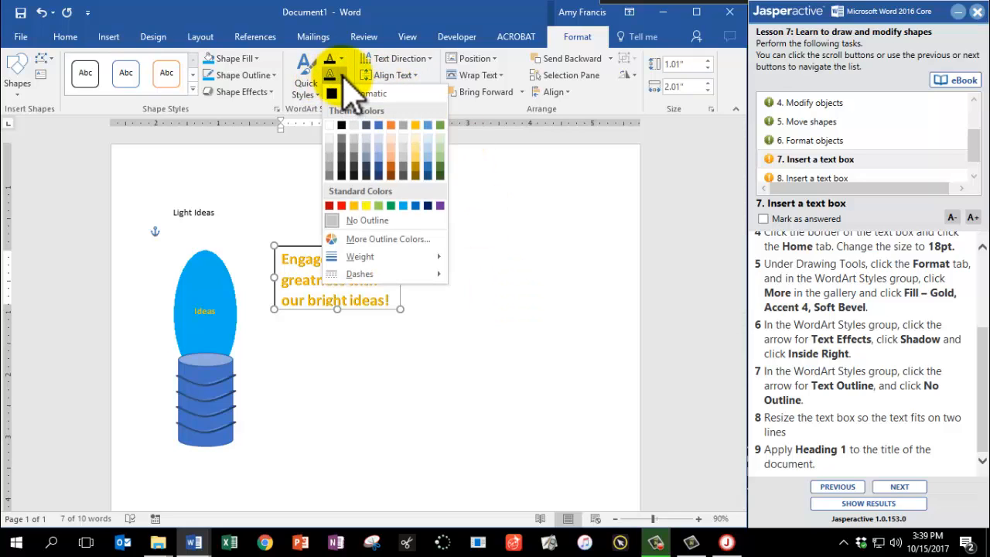
click(364, 224)
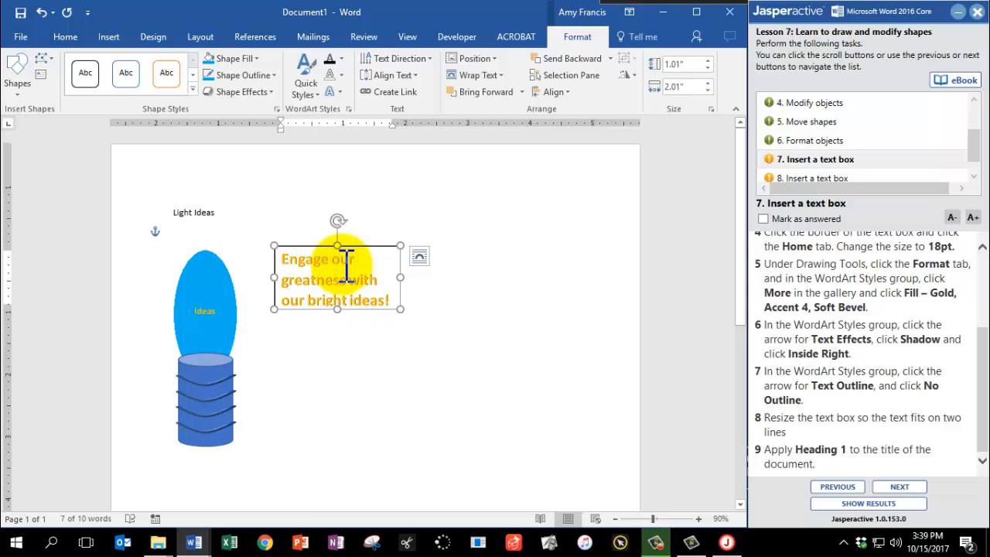
drag(400, 277, 441, 278)
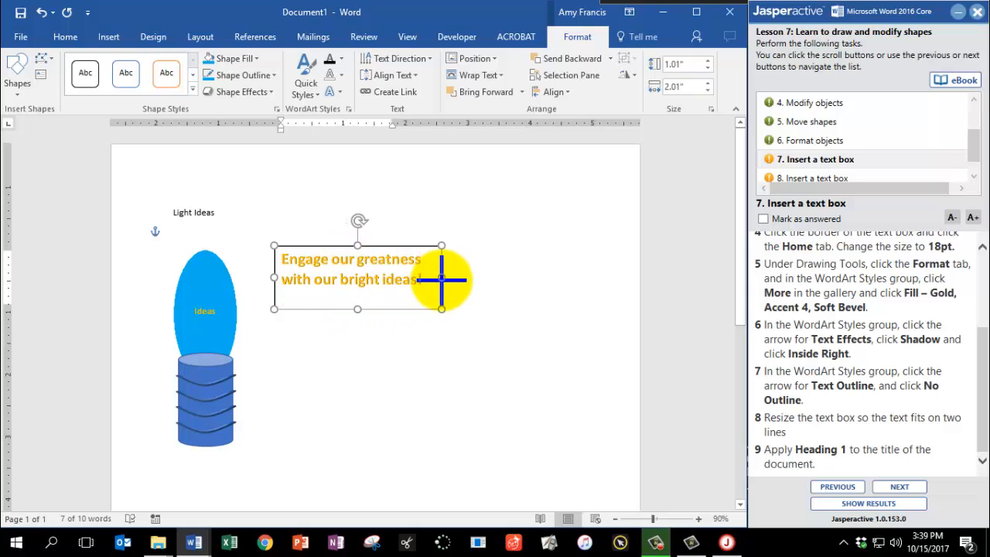
drag(356, 309, 358, 297)
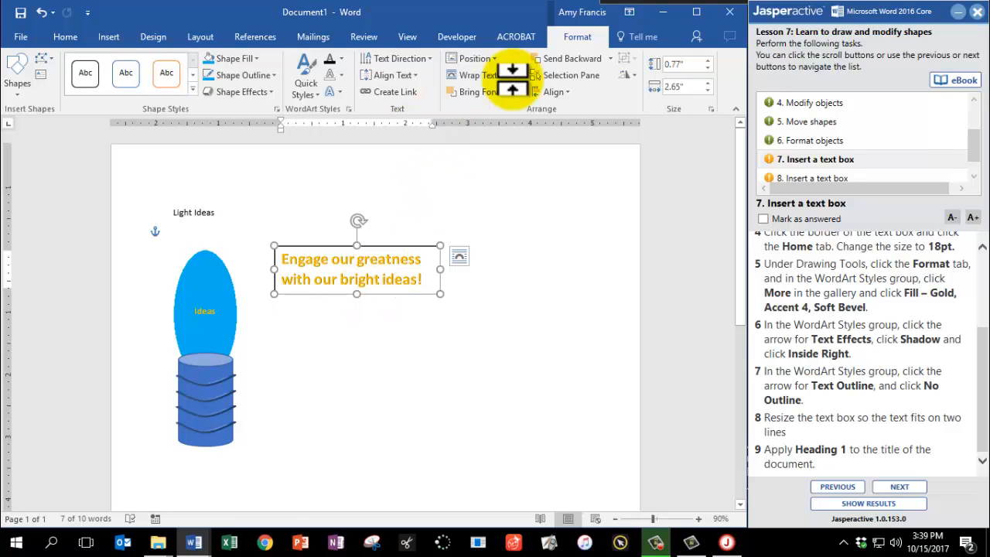
Apply the Heading 1 style to the document title "Light Ideas"
click(68, 38)
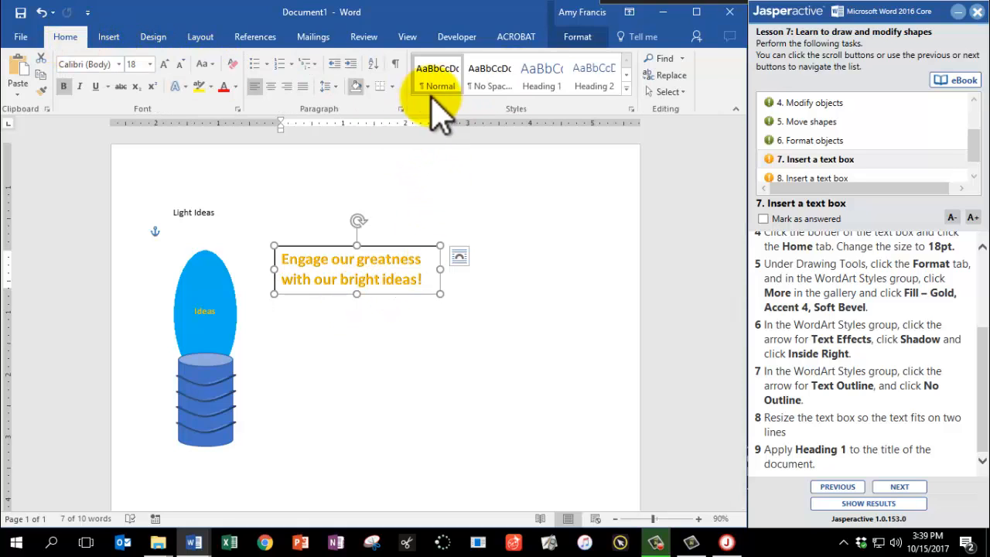
click(544, 84)
key(ctrl+z)
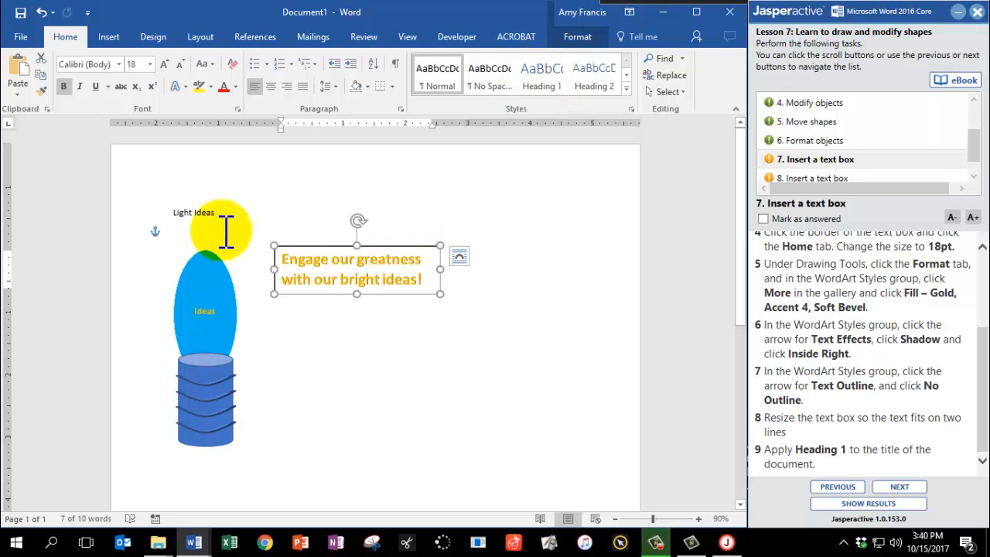
triple_click(194, 213)
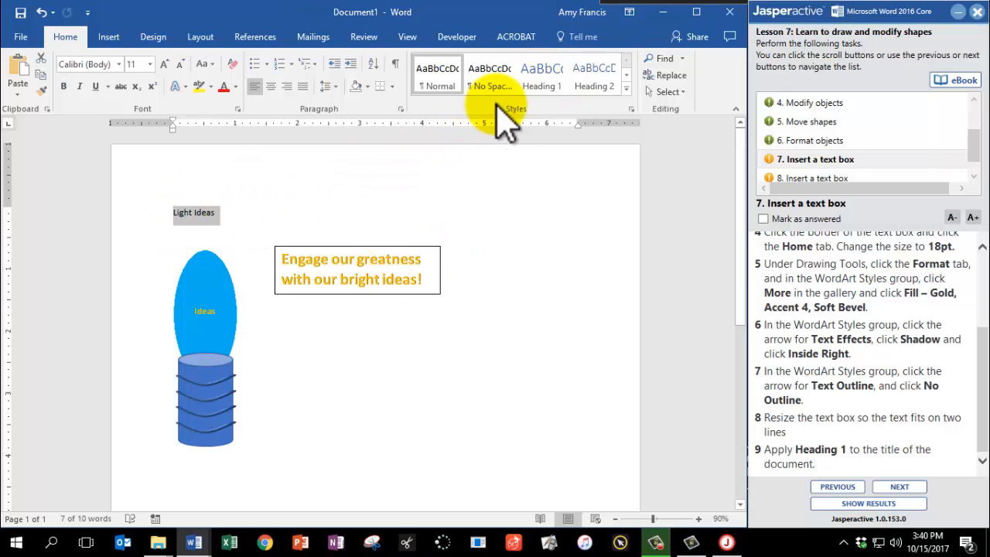
click(547, 81)
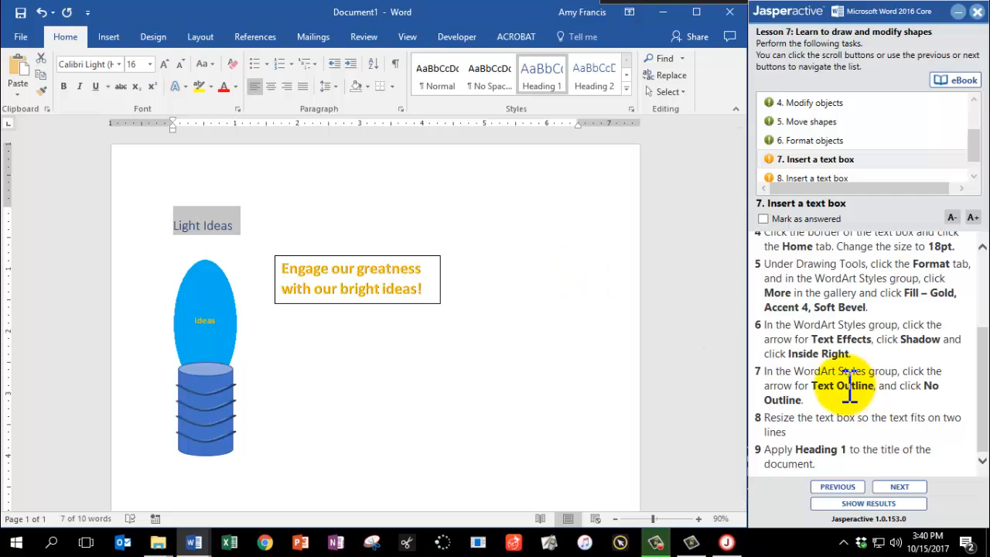
Mark task 7, Insert a text box, as answered and advance to task 8
click(782, 238)
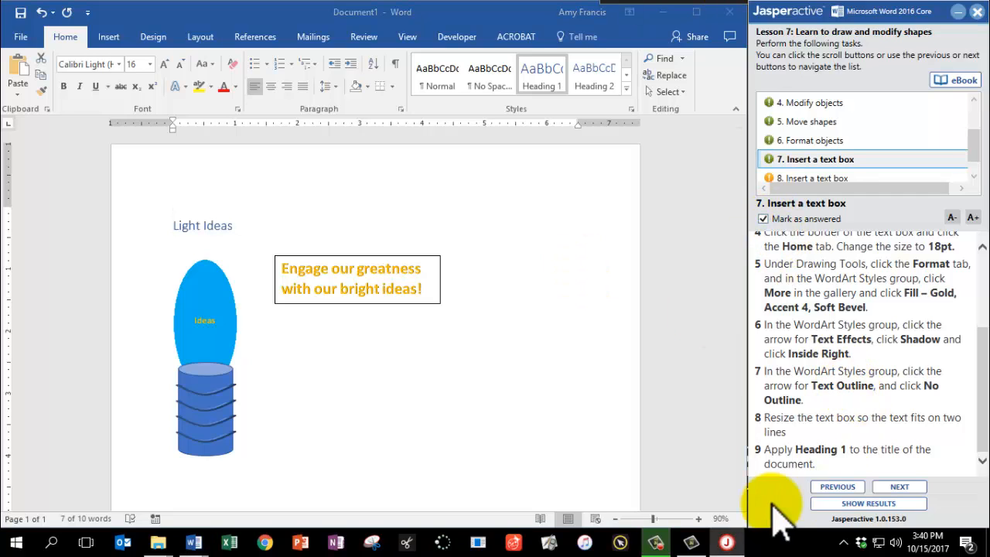
click(893, 489)
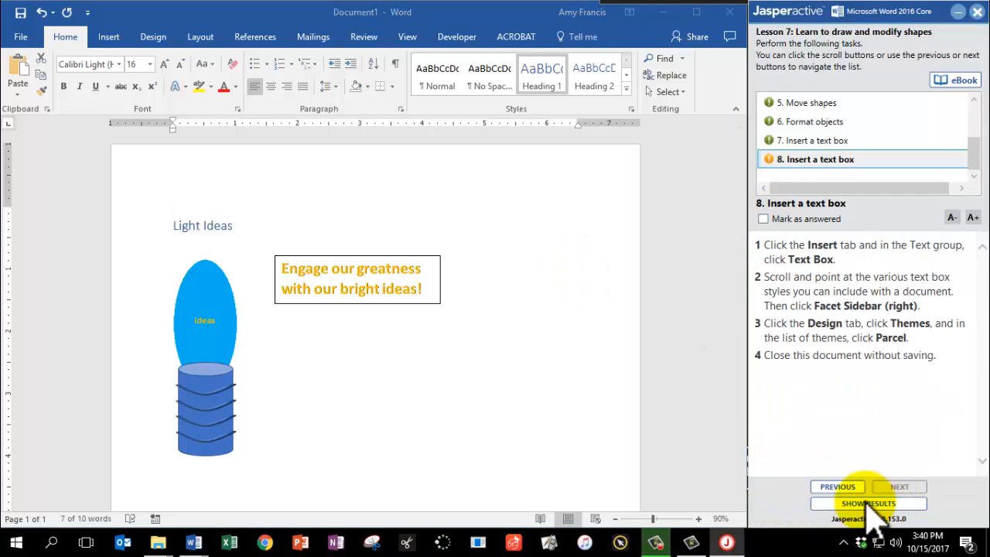
Browse the built-in text box styles and insert the Facet Sidebar (Right) text box into the document
click(108, 37)
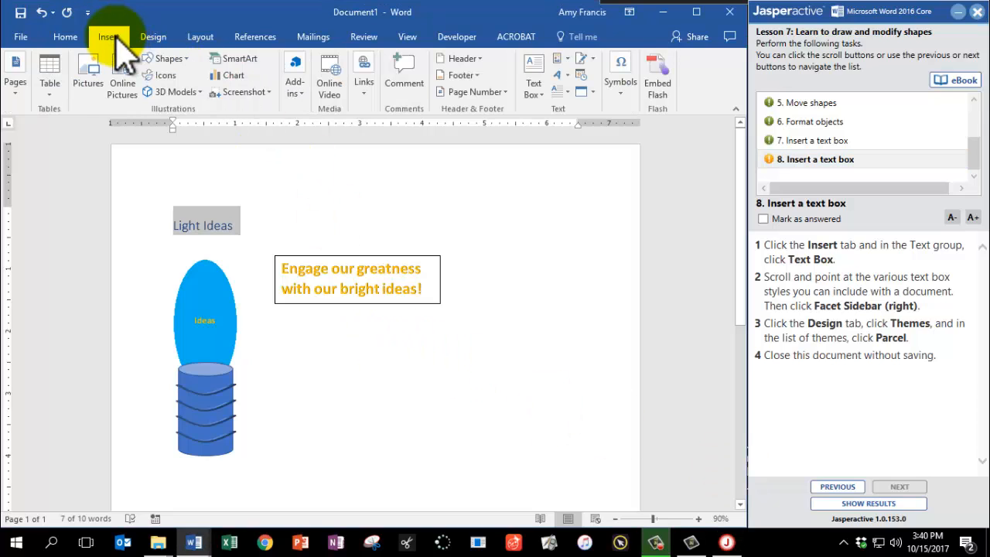
click(534, 85)
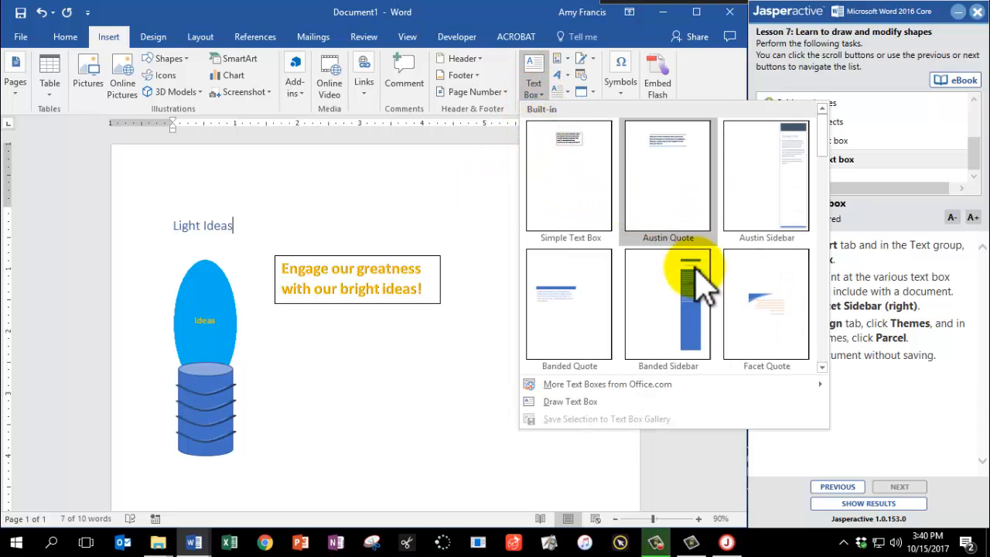
click(474, 236)
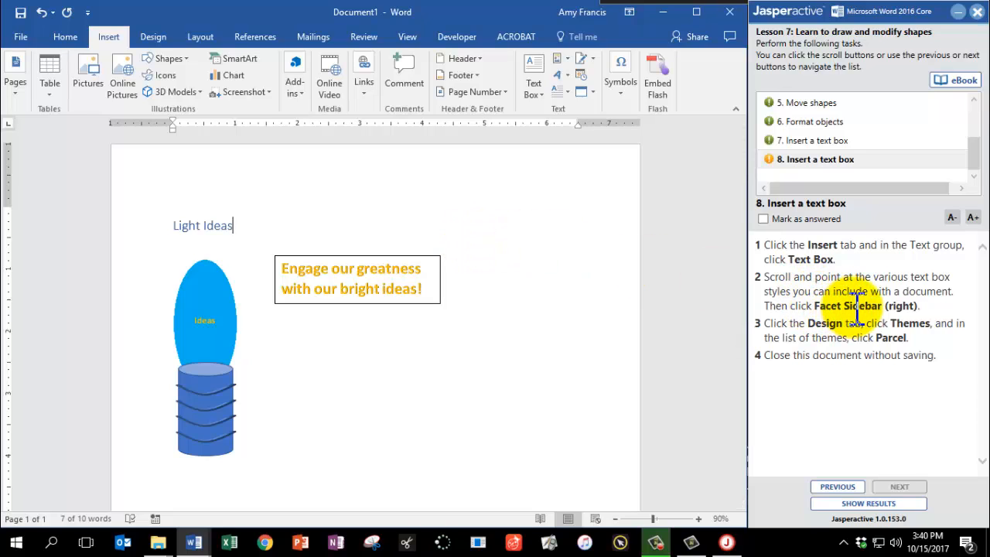
click(536, 104)
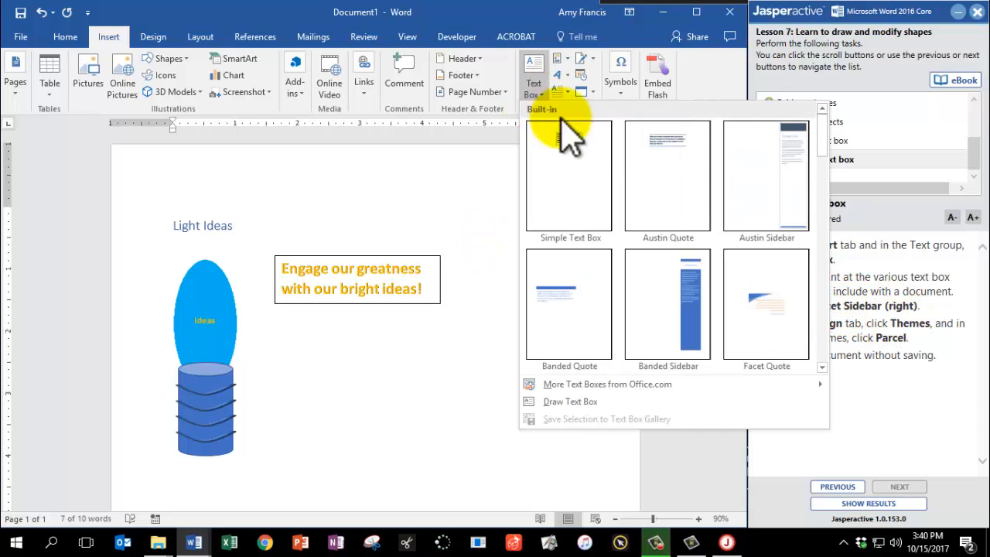
scroll(715, 278, down, 3)
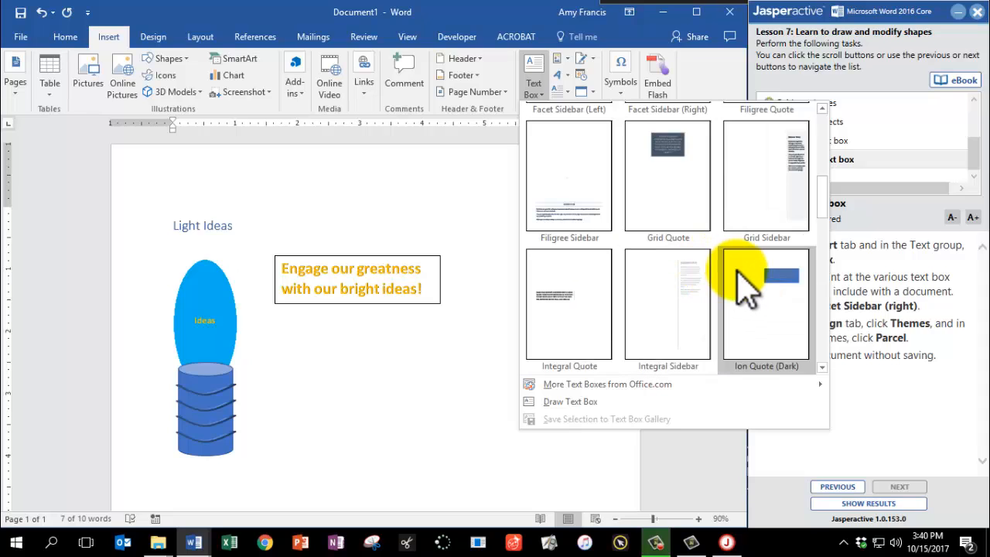
scroll(740, 279, down, 3)
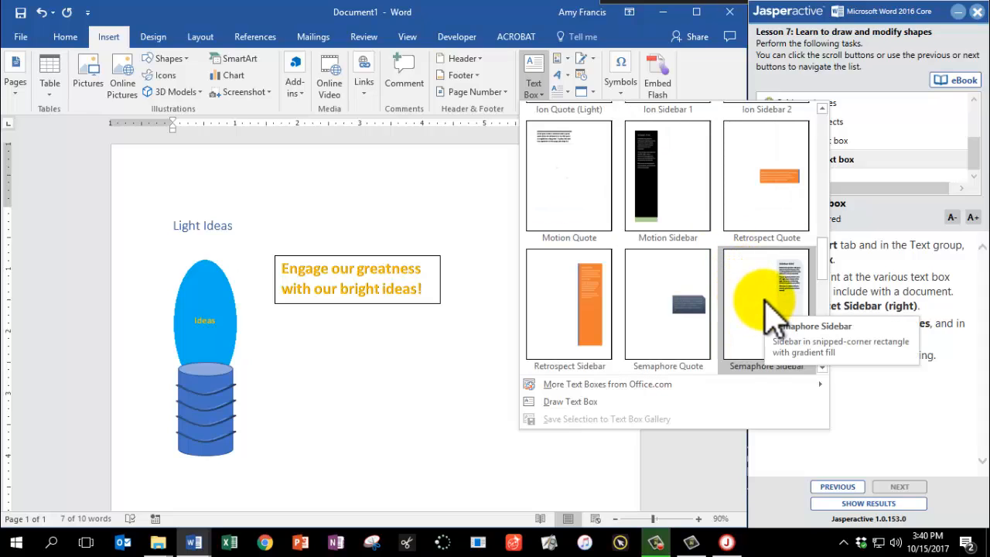
scroll(765, 306, down, 4)
scroll(773, 317, up, 8)
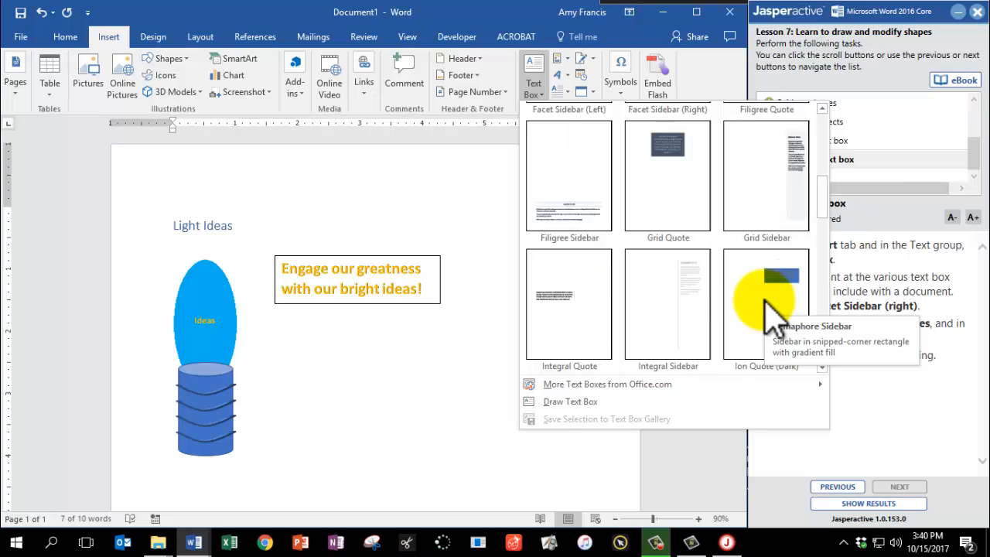
scroll(770, 309, up, 4)
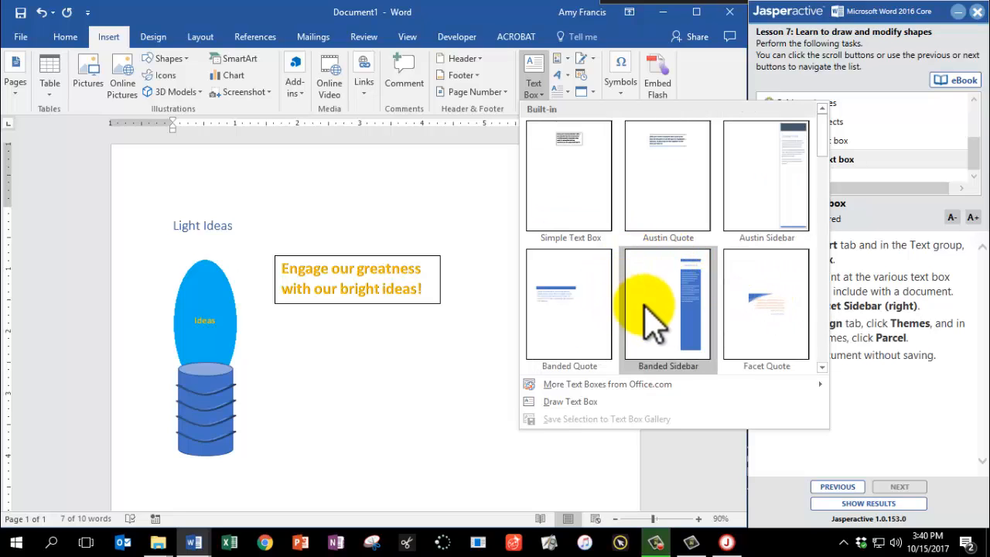
click(823, 368)
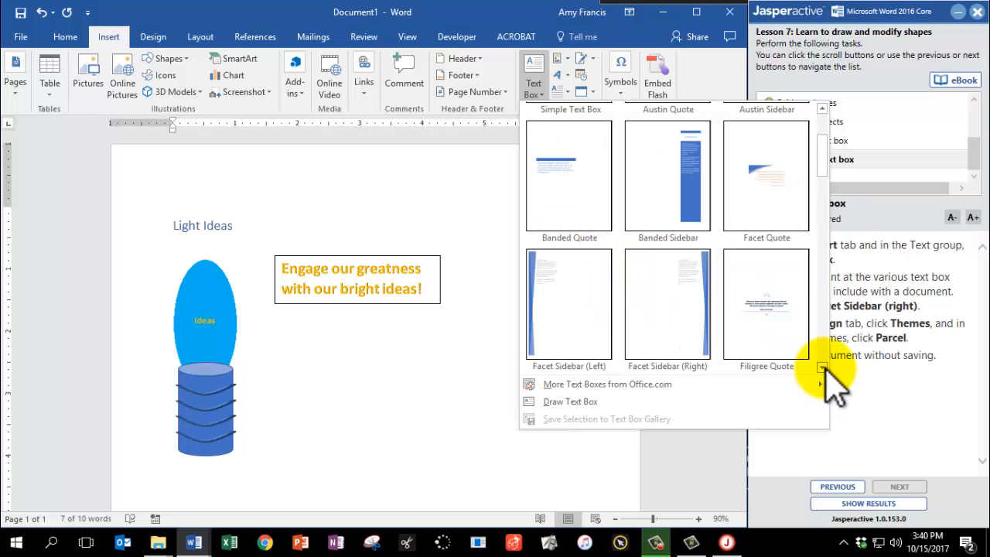
click(686, 340)
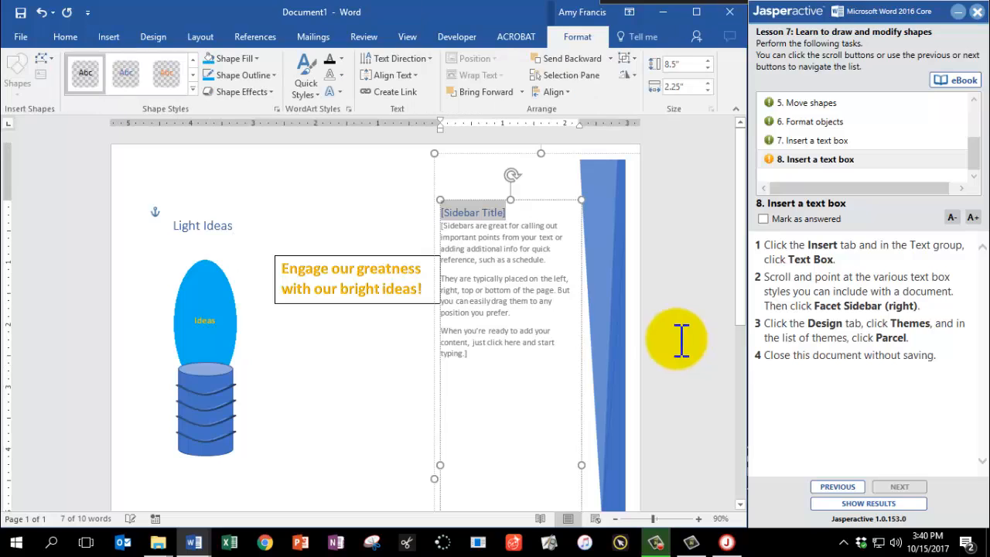
Apply the Parcel theme to the document
click(153, 39)
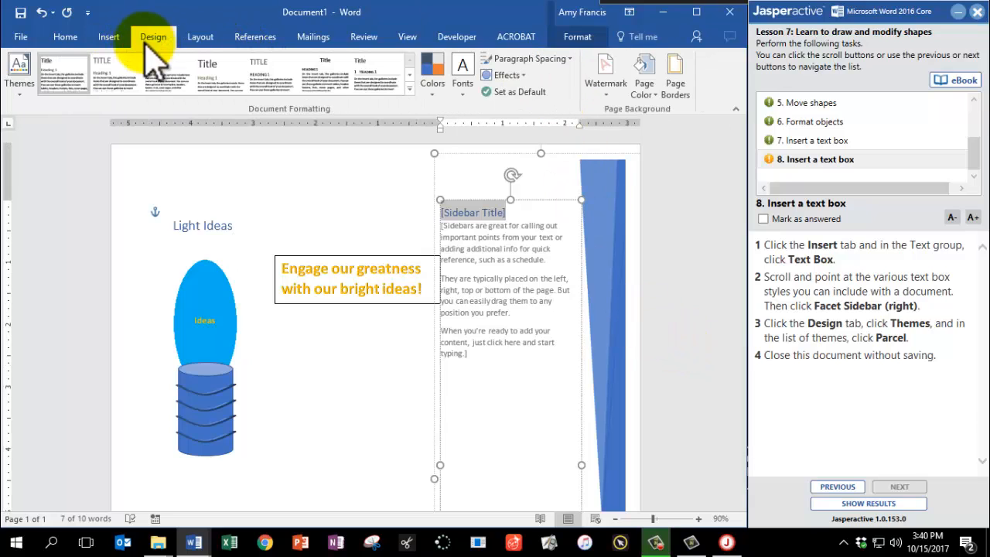
click(20, 73)
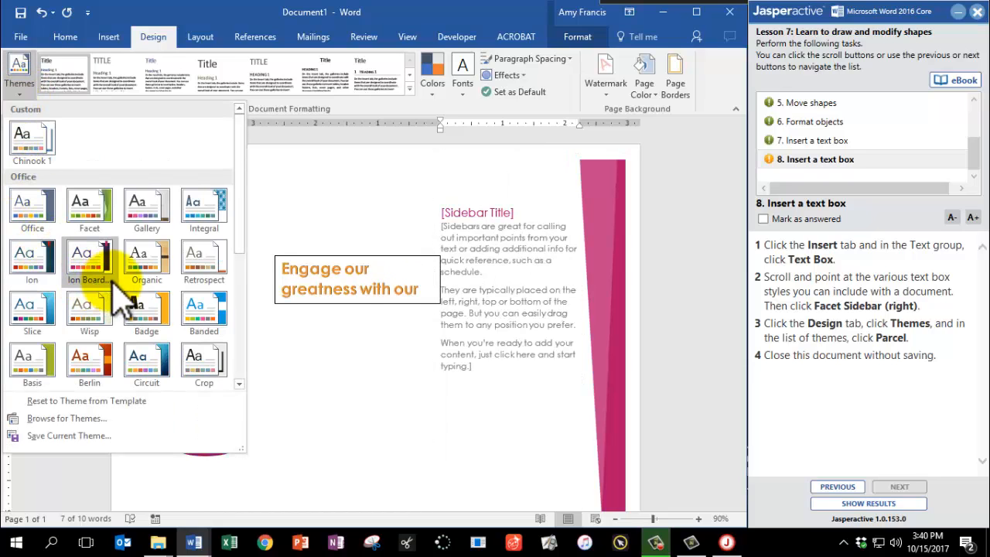
scroll(92, 286, down, 3)
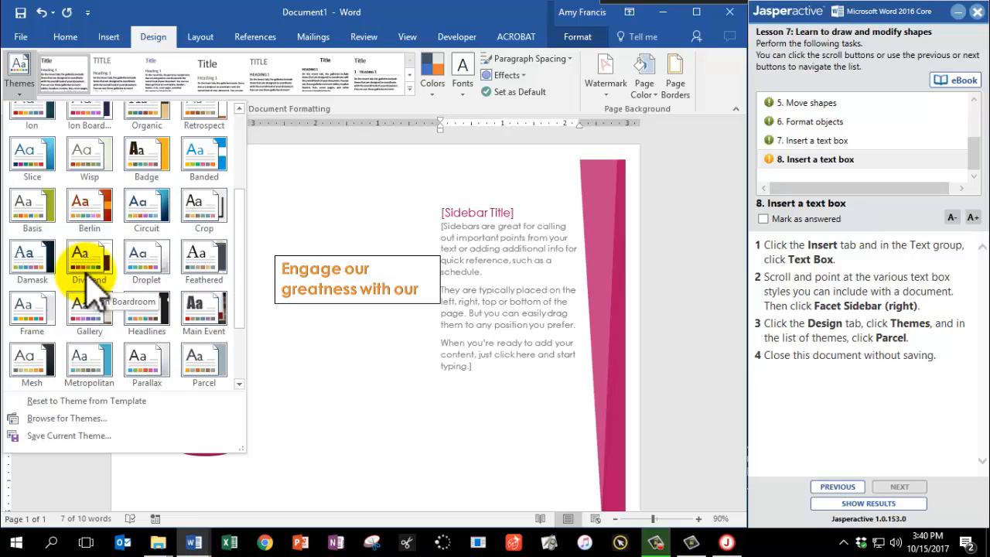
scroll(91, 286, down, 2)
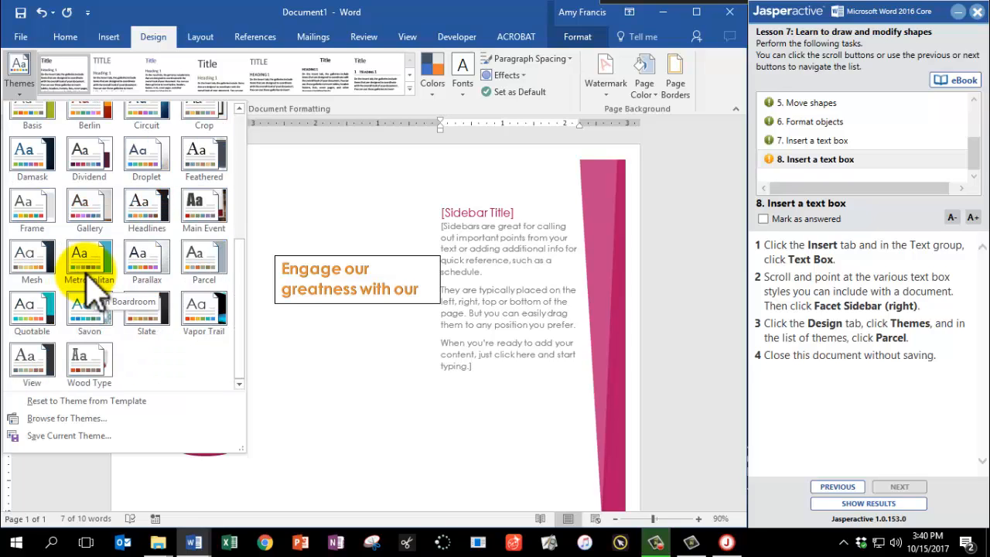
click(206, 261)
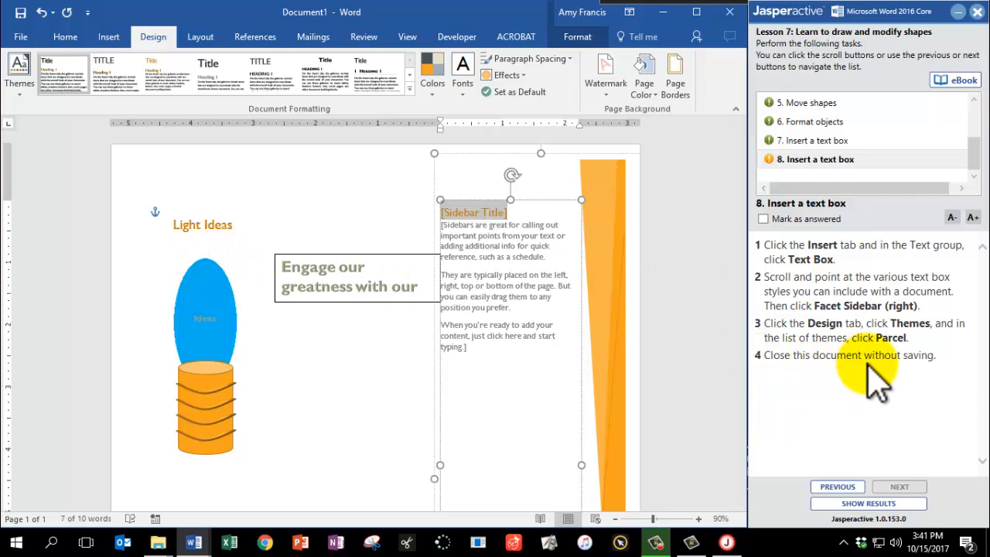
Close the Word document without saving it
click(729, 11)
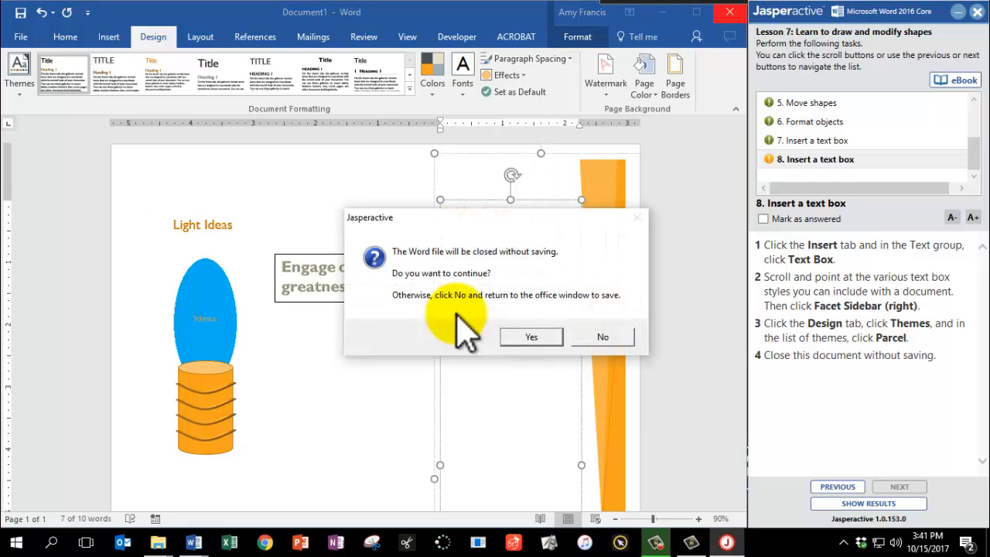
click(540, 340)
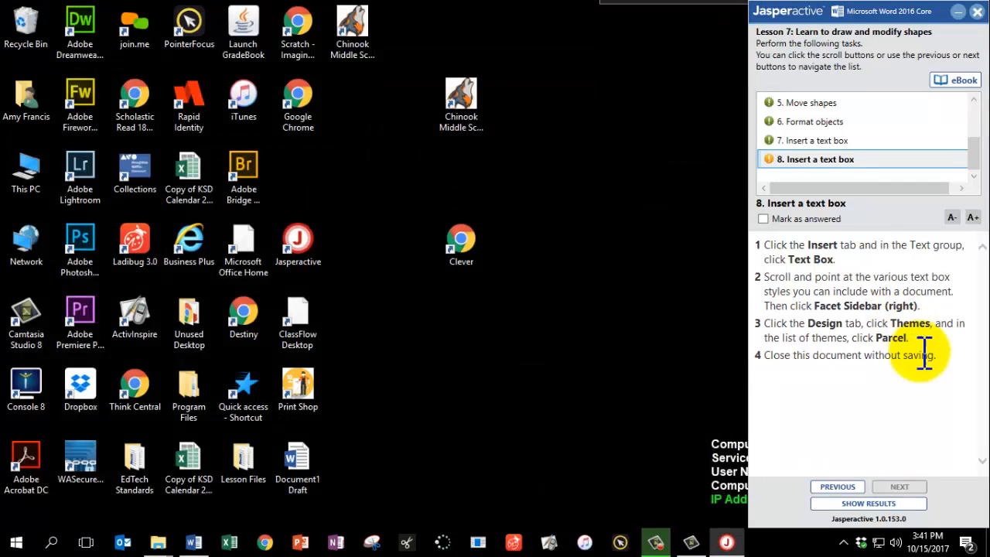
Mark task 8, Insert a text box, as answered, then show the exercise performance results and close them
click(809, 219)
click(869, 503)
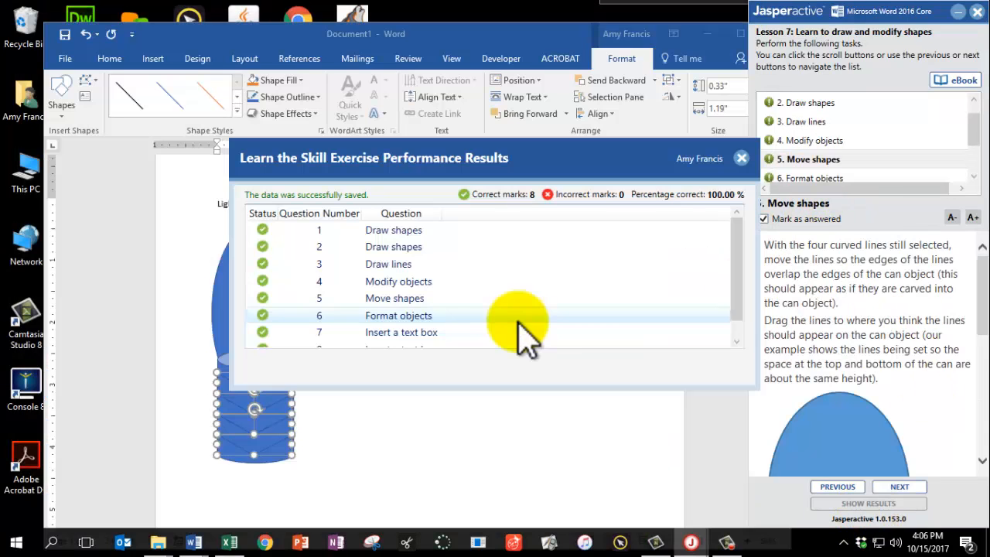
click(743, 159)
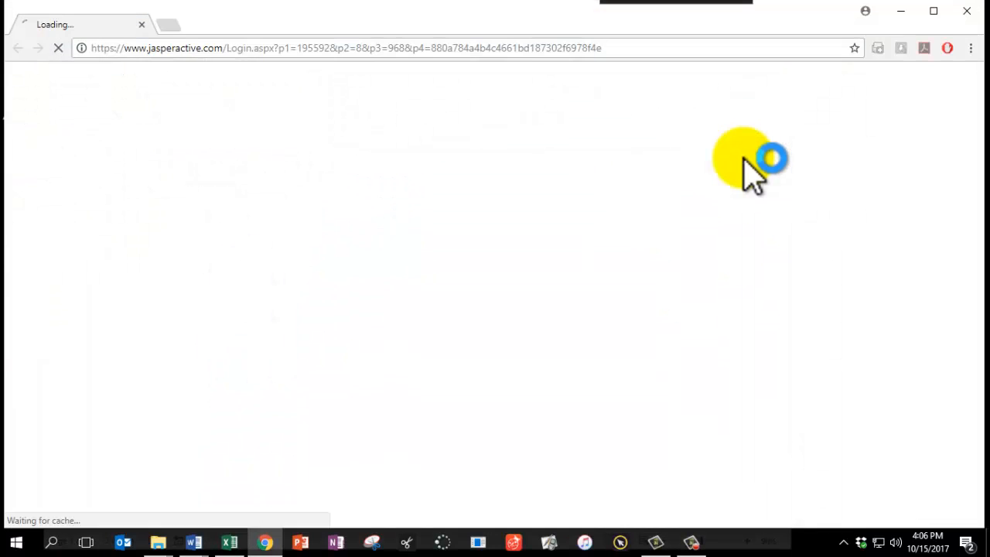